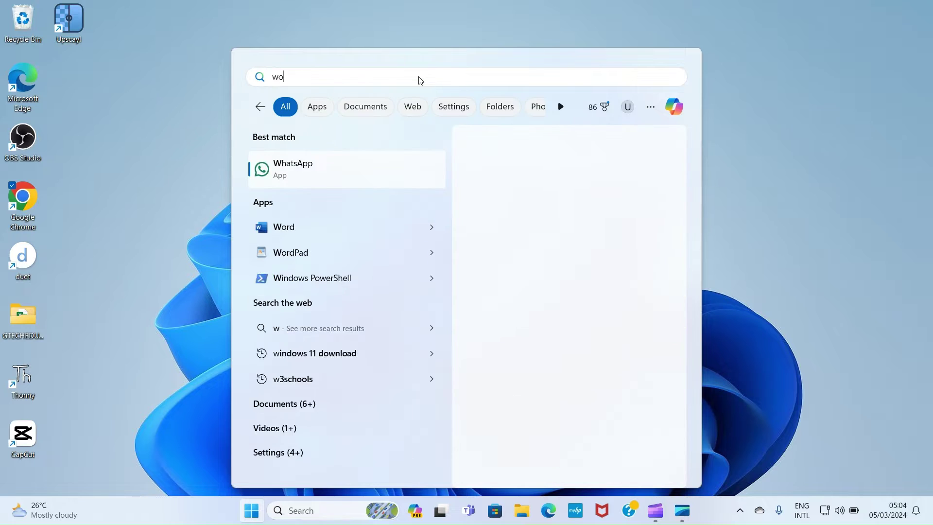
# Step: Open Word and search the online templates for "birthday card"
pyautogui.click(292, 178)
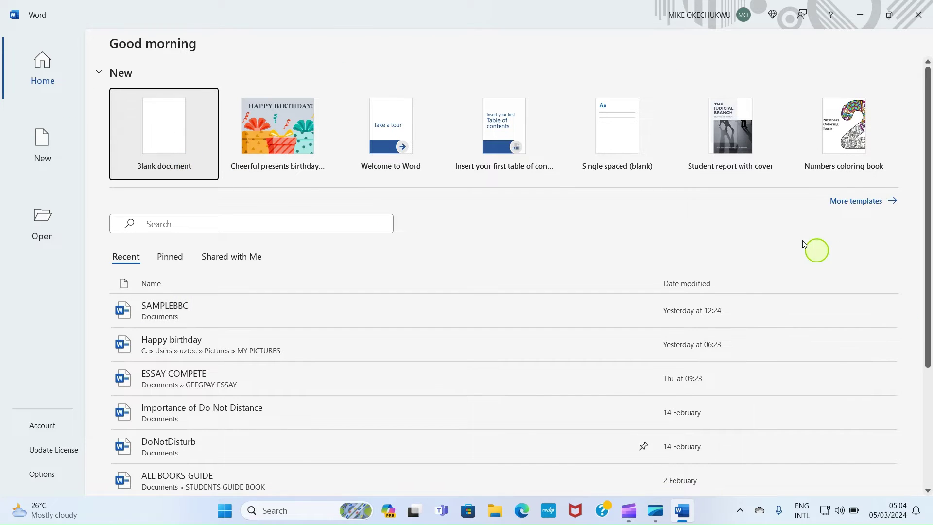
pyautogui.click(861, 204)
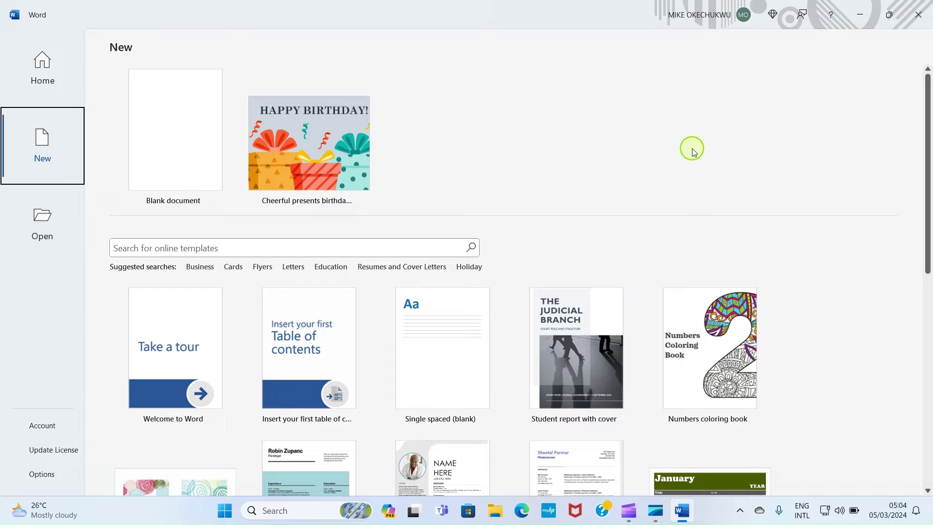
pyautogui.click(142, 247)
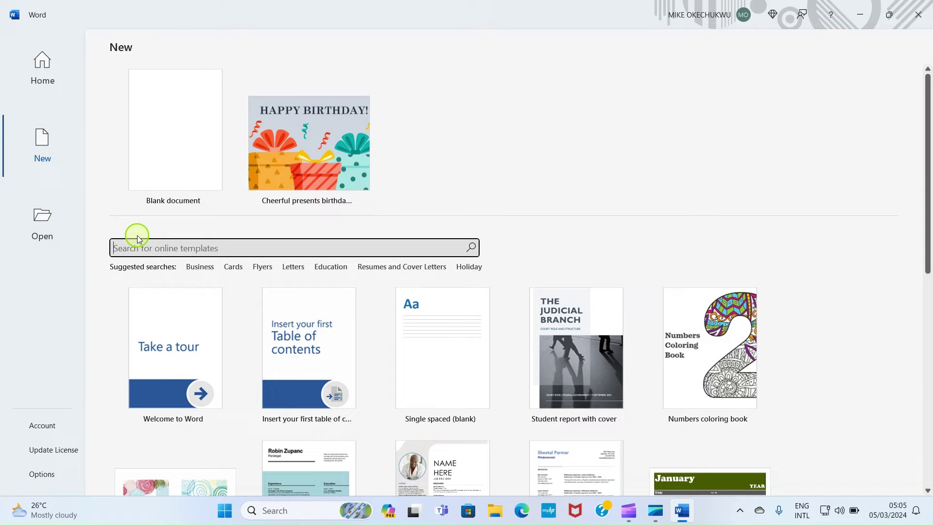
pyautogui.write('bir')
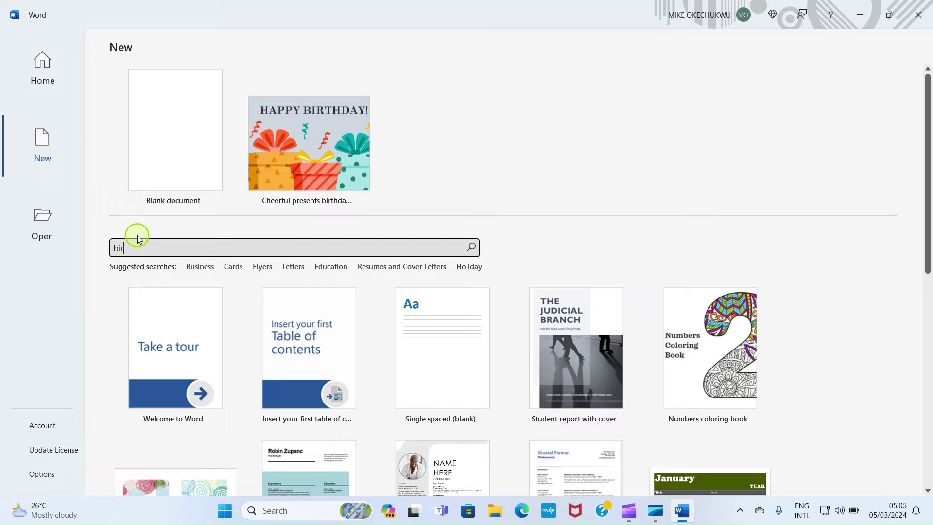
pyautogui.write('thday card')
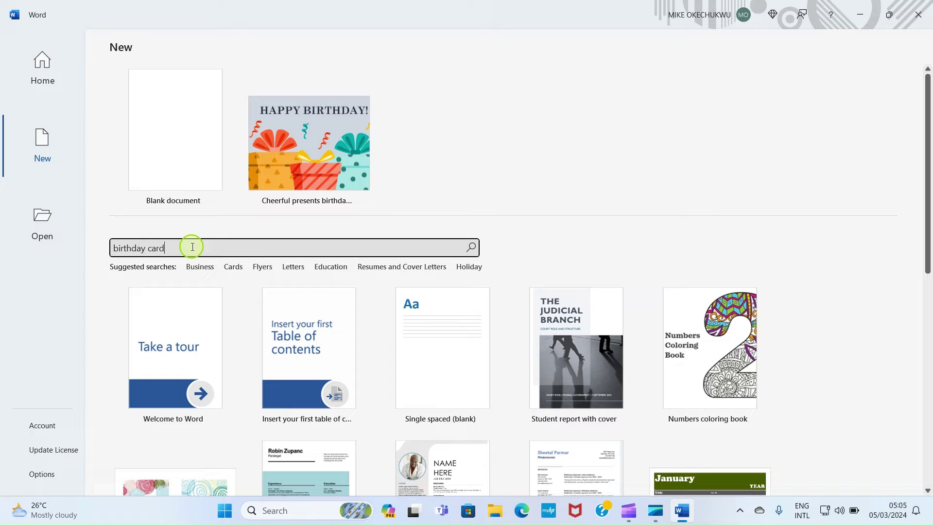
pyautogui.press('Return')
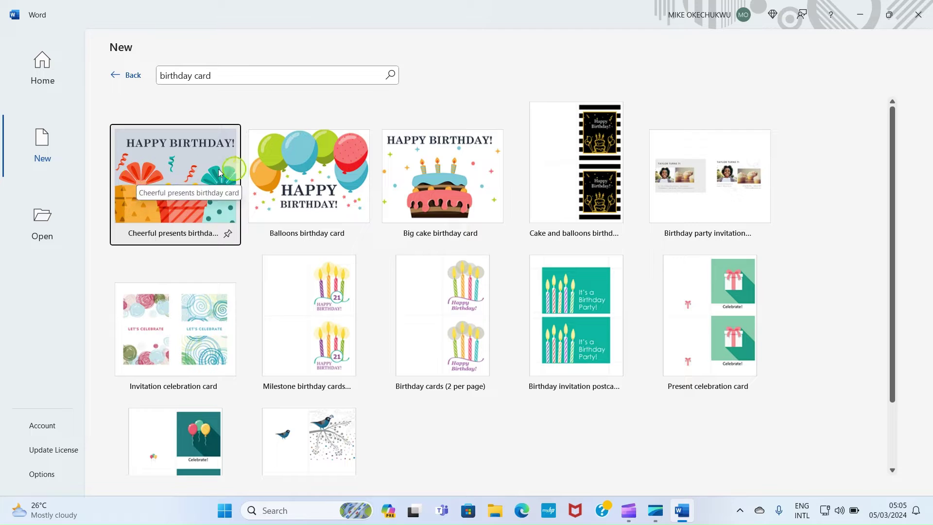
# Step: Create a new document from the "Big cake birthday card" template
pyautogui.click(438, 170)
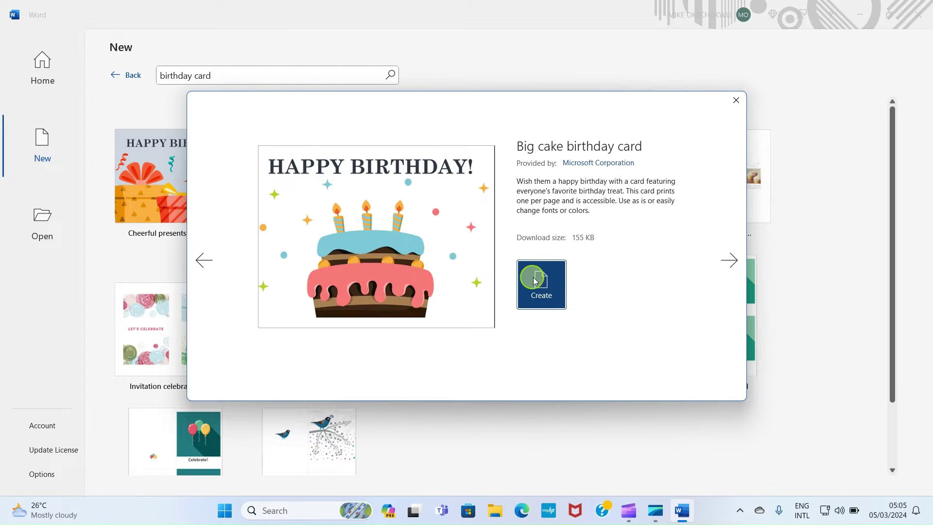
pyautogui.click(541, 288)
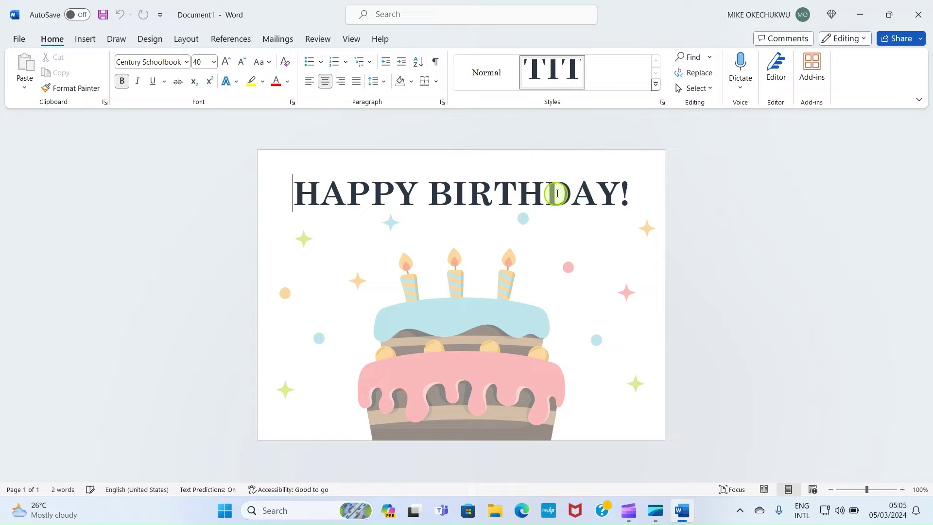
pyautogui.keyDown('shift'); pyautogui.click(624, 194); pyautogui.keyUp('shift')
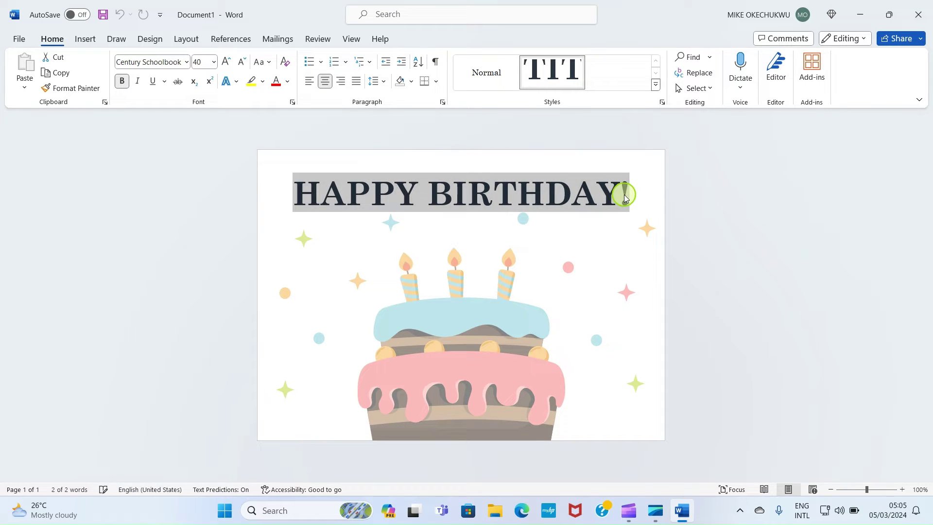
pyautogui.click(640, 193)
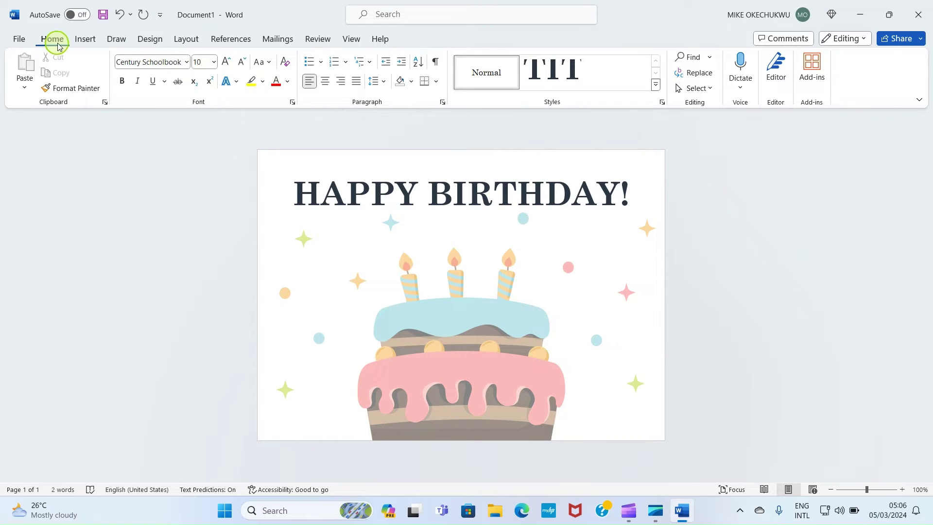
# Step: Draw a text box about 4.2 by 0.7 inches under the HAPPY BIRTHDAY! heading and enter the recipient's first name in capitals
pyautogui.click(81, 40)
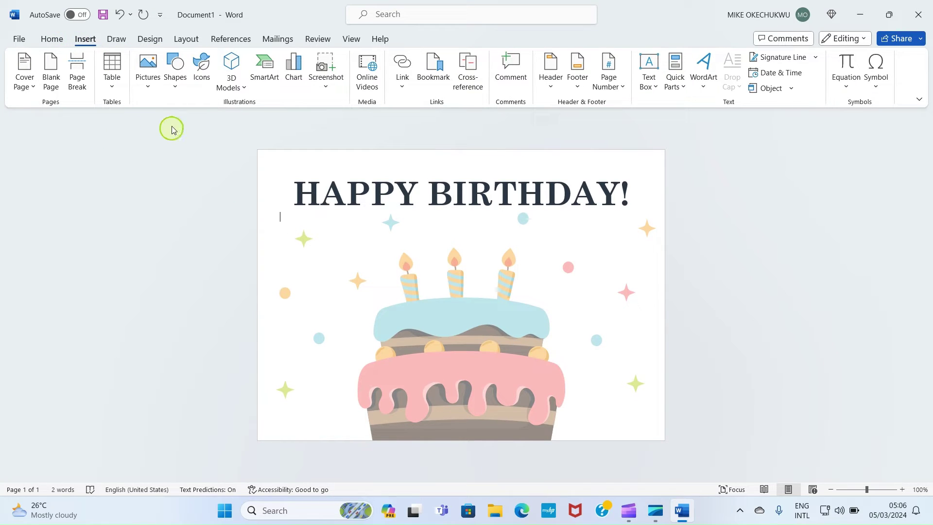
pyautogui.click(177, 92)
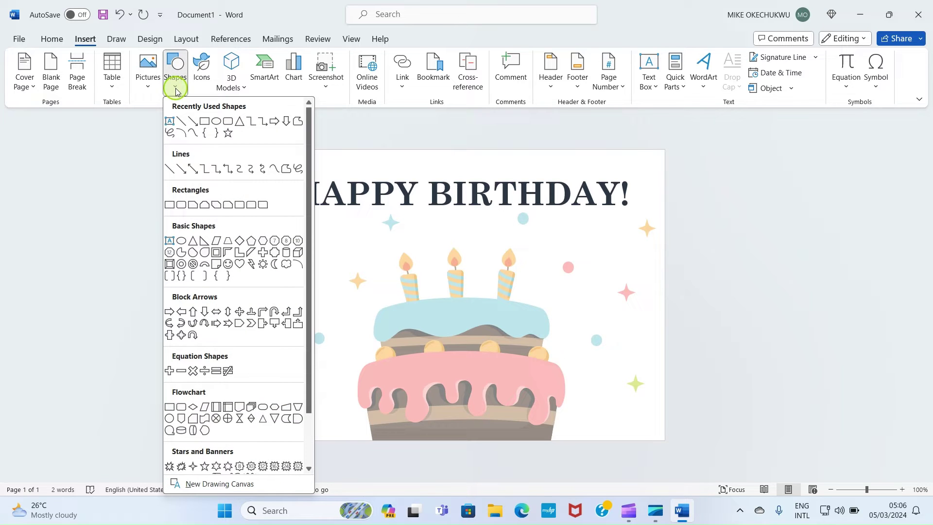
pyautogui.click(170, 122)
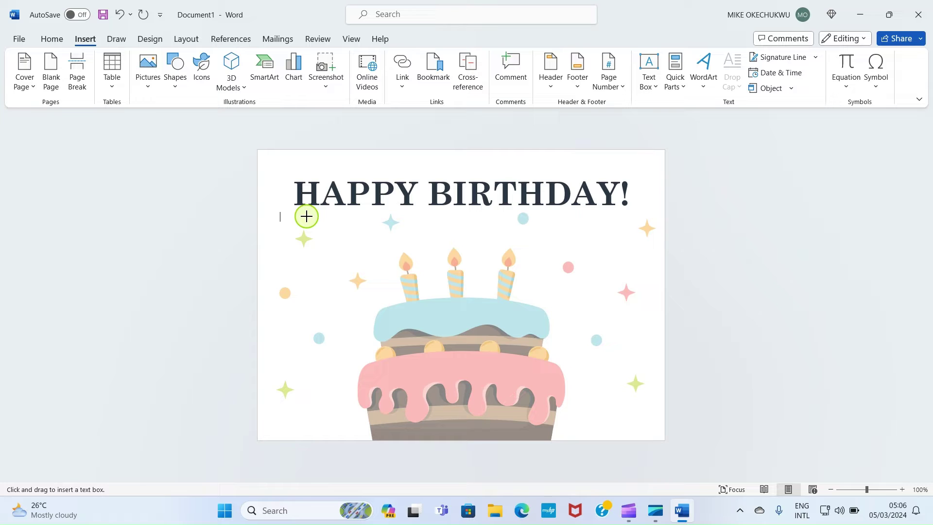
pyautogui.moveTo(307, 211)
pyautogui.mouseDown()
pyautogui.moveTo(358, 244)
pyautogui.moveTo(553, 251)
pyautogui.mouseUp()
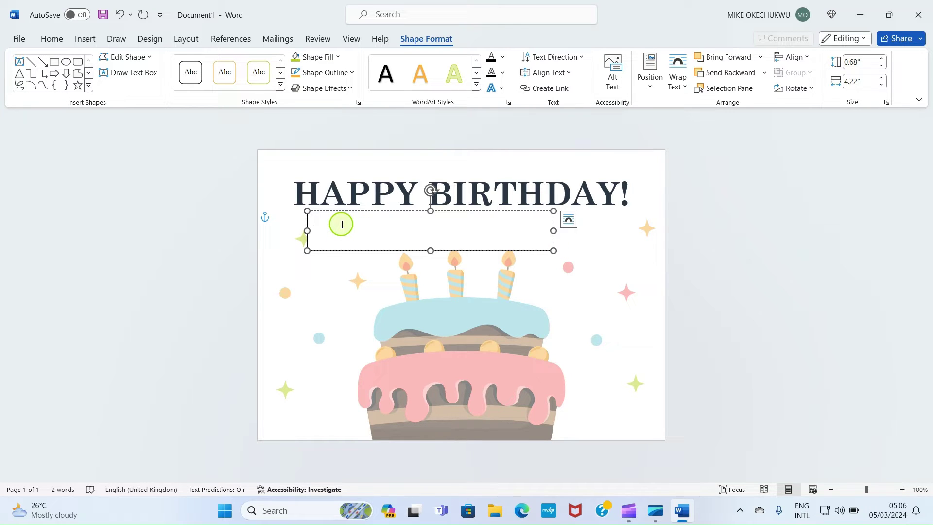
pyautogui.write('GODWIN')
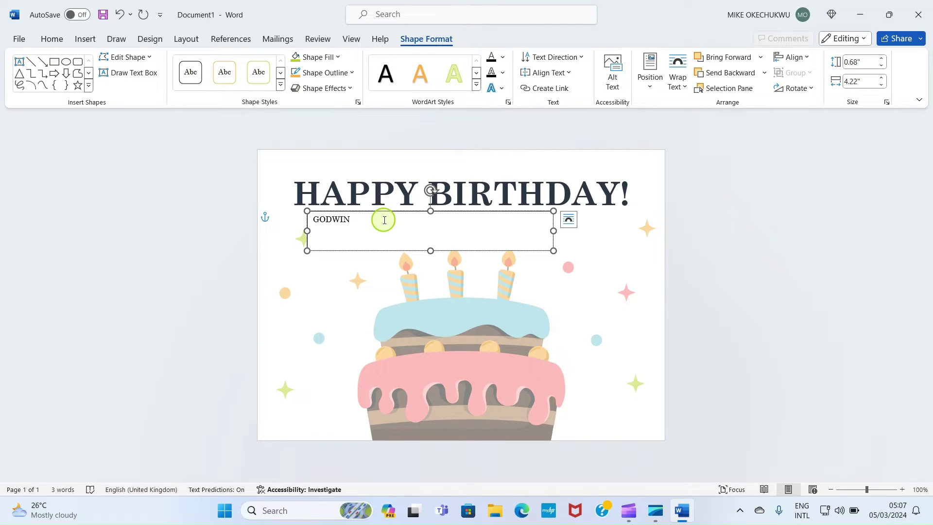
# Step: Format the recipient's name in the text box as bold with a font size of 35
pyautogui.hotkey('ctrl', 'a')
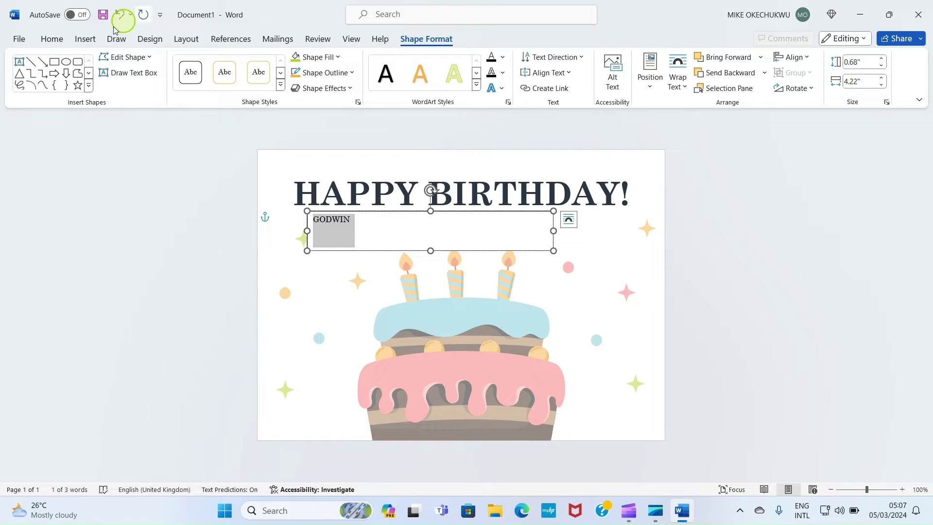
pyautogui.click(53, 38)
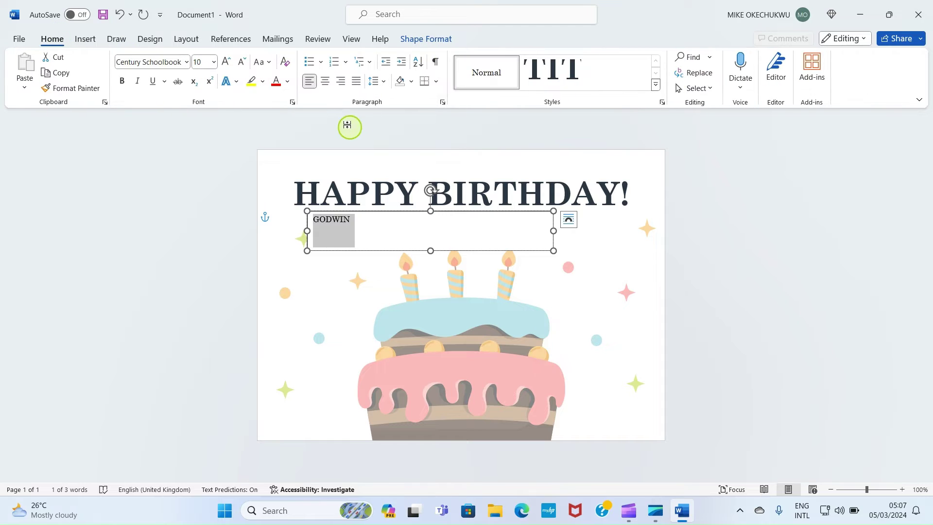
pyautogui.click(214, 62)
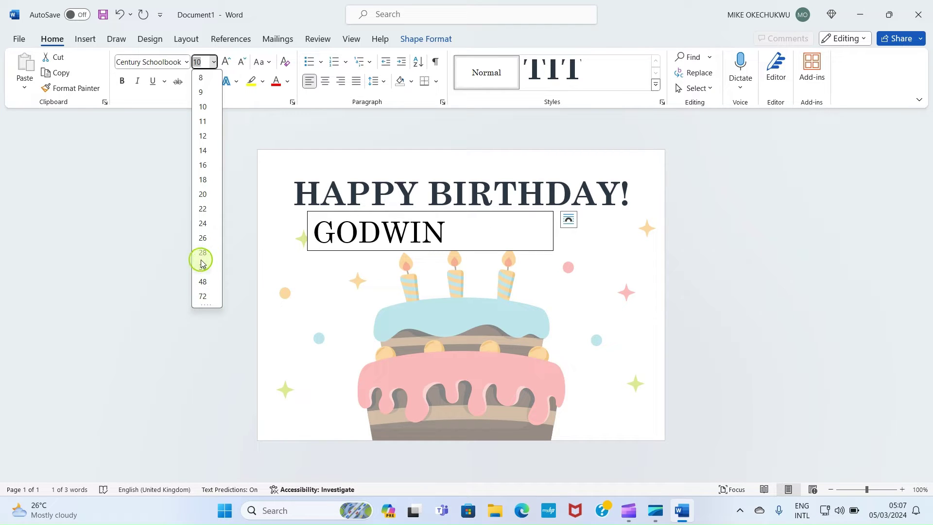
pyautogui.click(203, 59)
pyautogui.write('35')
pyautogui.press('Return')
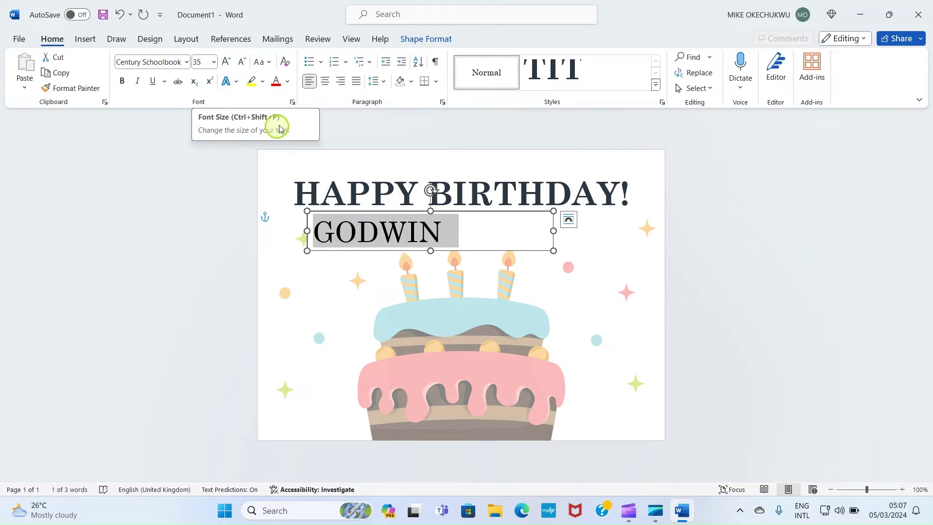
pyautogui.click(123, 82)
pyautogui.click(429, 209)
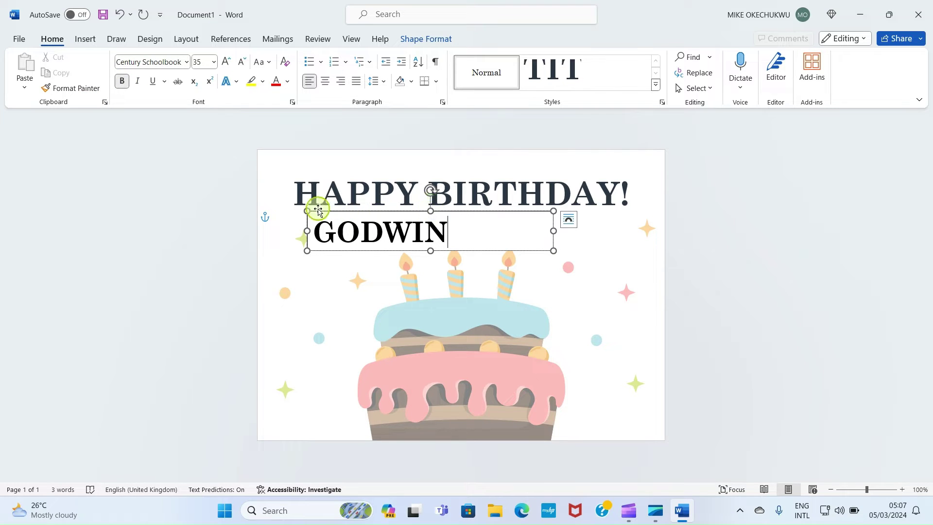
# Step: Shift the name's text box to the right so the name sits centred under the heading, and colour the name lime green
pyautogui.moveTo(317, 210); pyautogui.dragTo(402, 209)
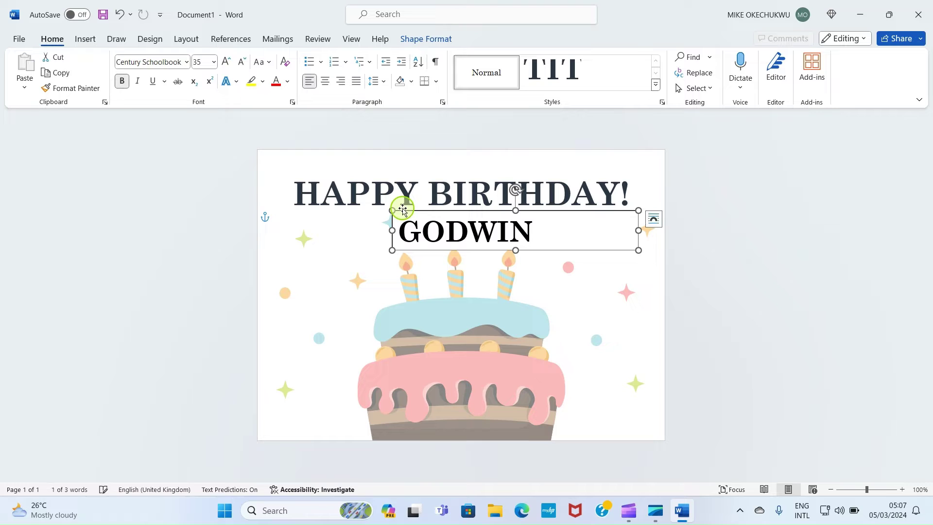
pyautogui.click(522, 227)
pyautogui.doubleClick(521, 226)
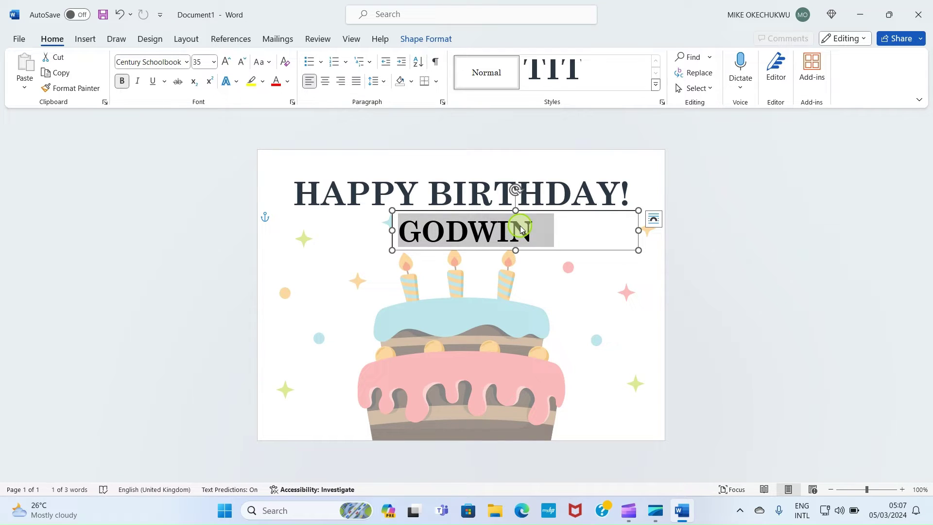
pyautogui.click(288, 86)
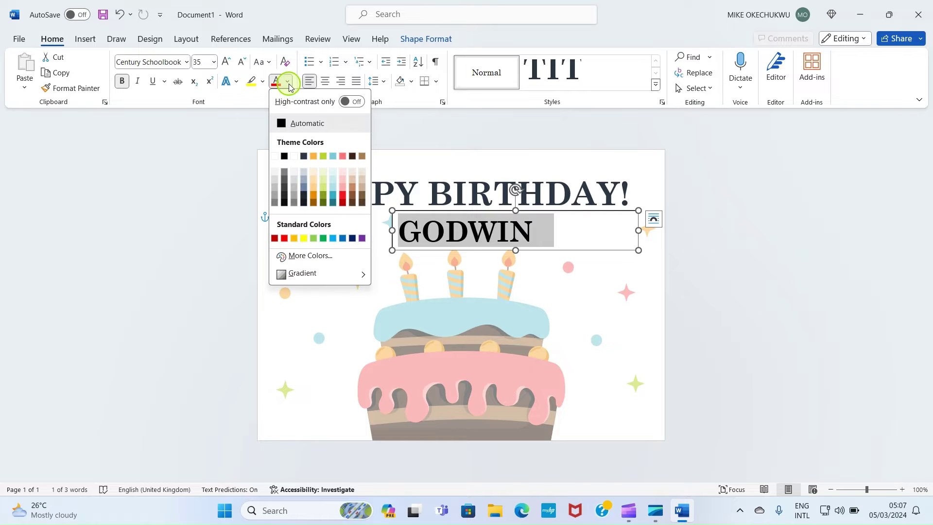
pyautogui.click(324, 160)
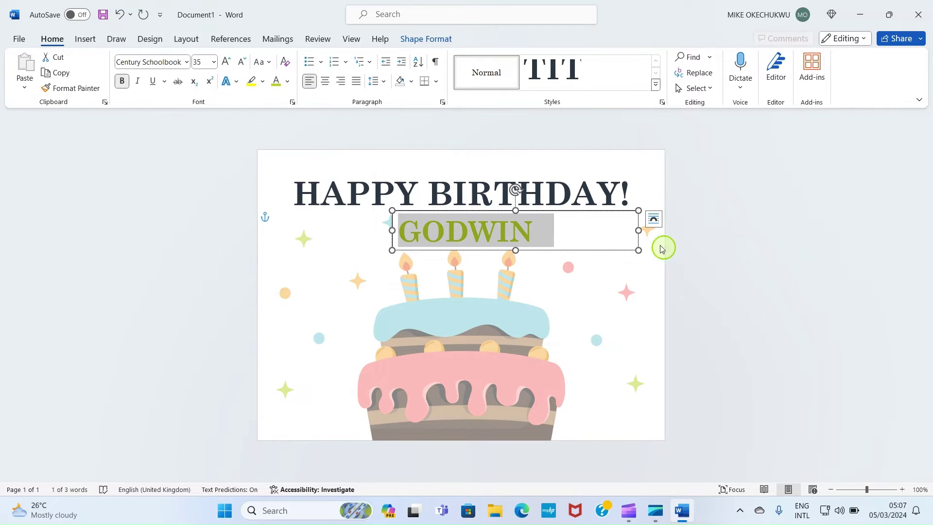
# Step: Narrow the name's text box from its right edge to about 2.6 inches wide, fitting it around the name
pyautogui.moveTo(641, 228); pyautogui.dragTo(542, 228)
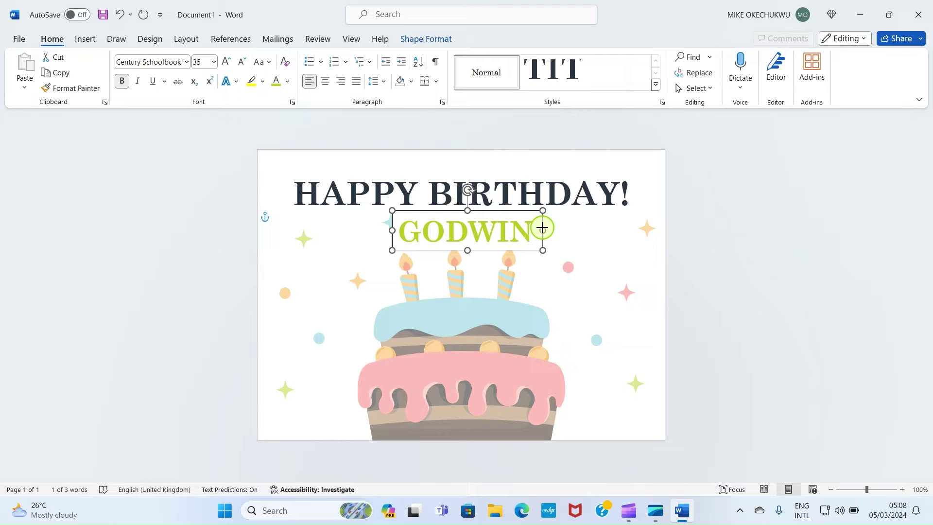
pyautogui.click(594, 285)
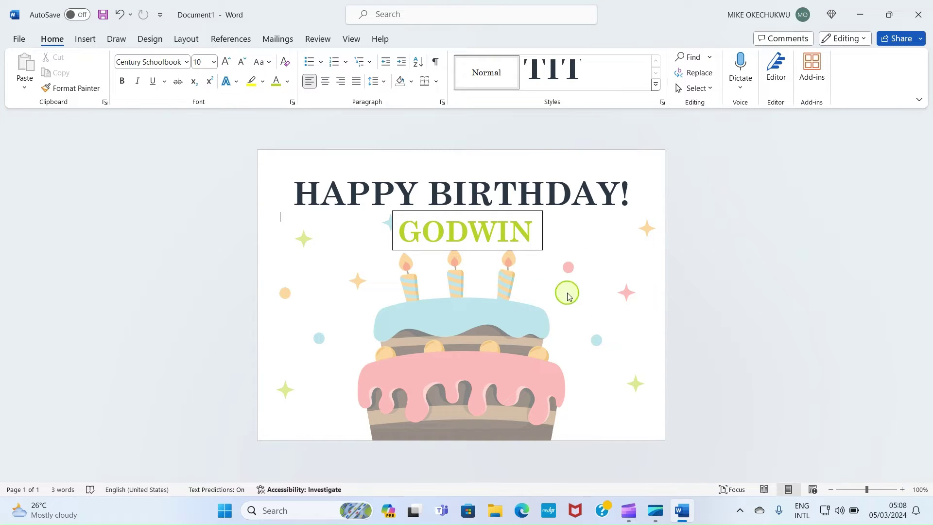
pyautogui.tripleClick(500, 214)
pyautogui.click(549, 246)
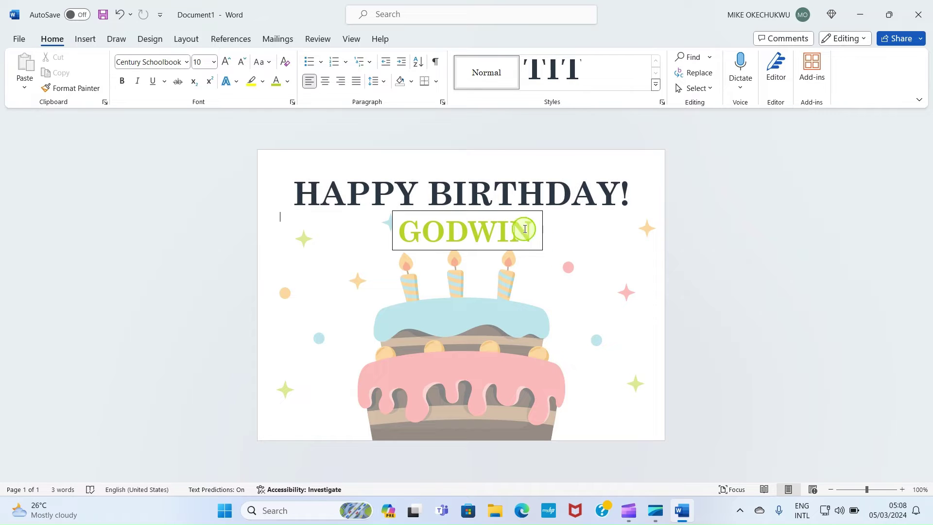
# Step: Remove the outline of the text box containing the recipient's name
pyautogui.click(523, 228)
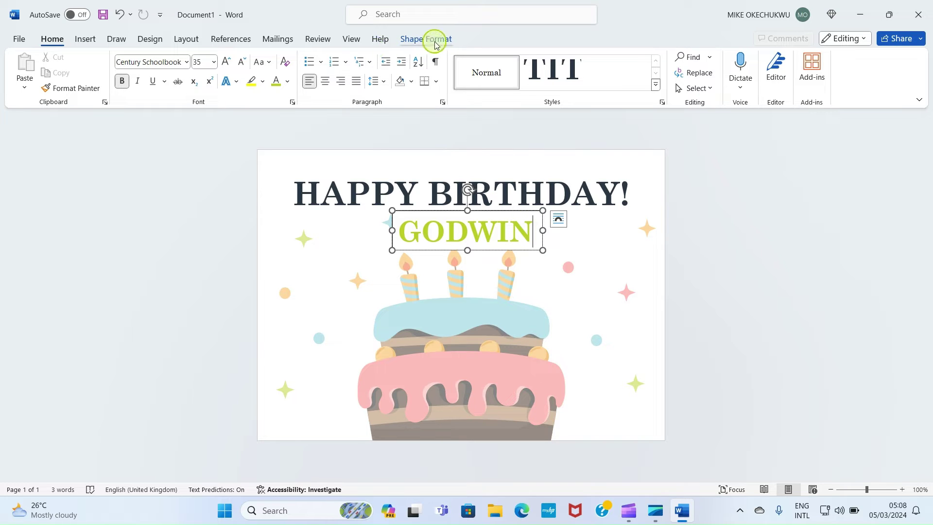
pyautogui.click(418, 44)
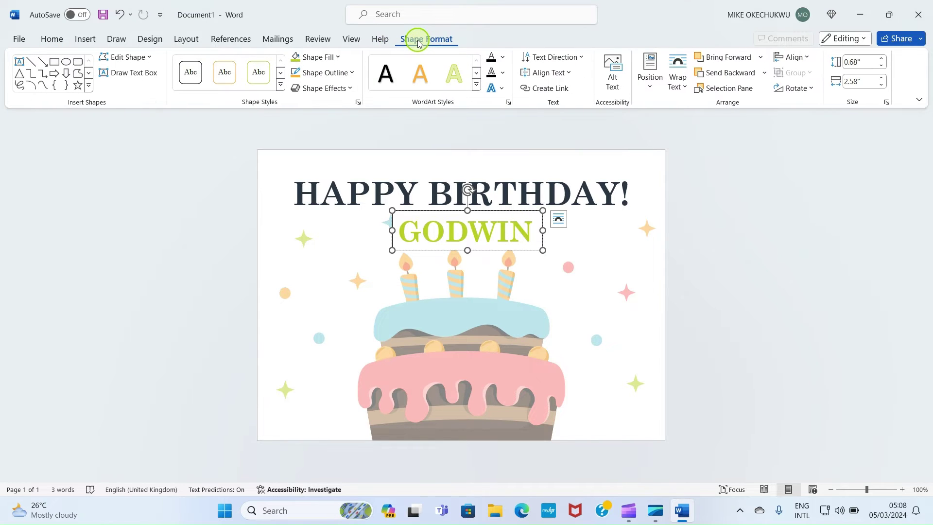
pyautogui.click(354, 75)
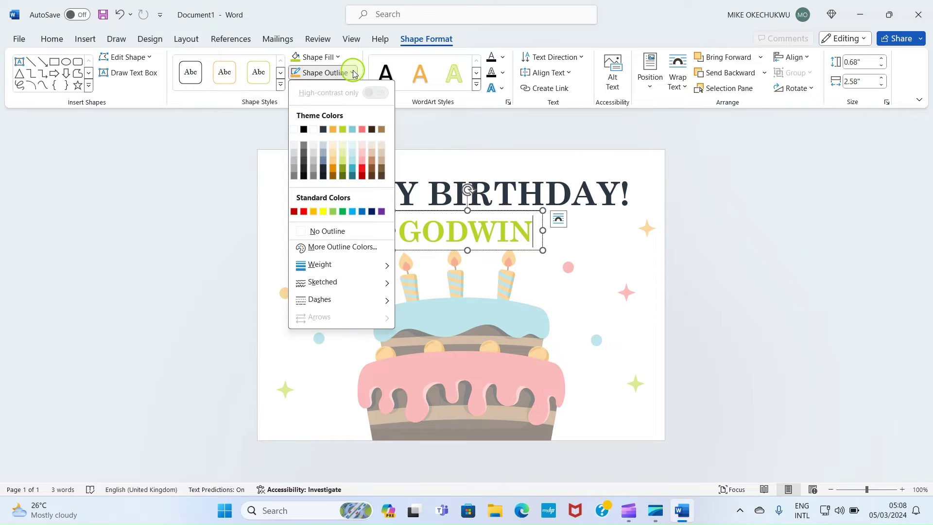
pyautogui.click(317, 233)
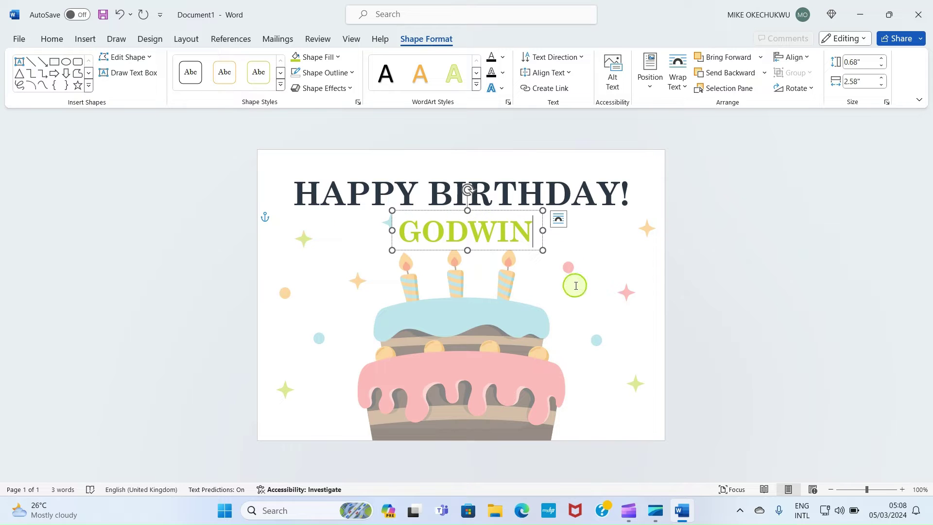
pyautogui.click(507, 213)
pyautogui.click(485, 276)
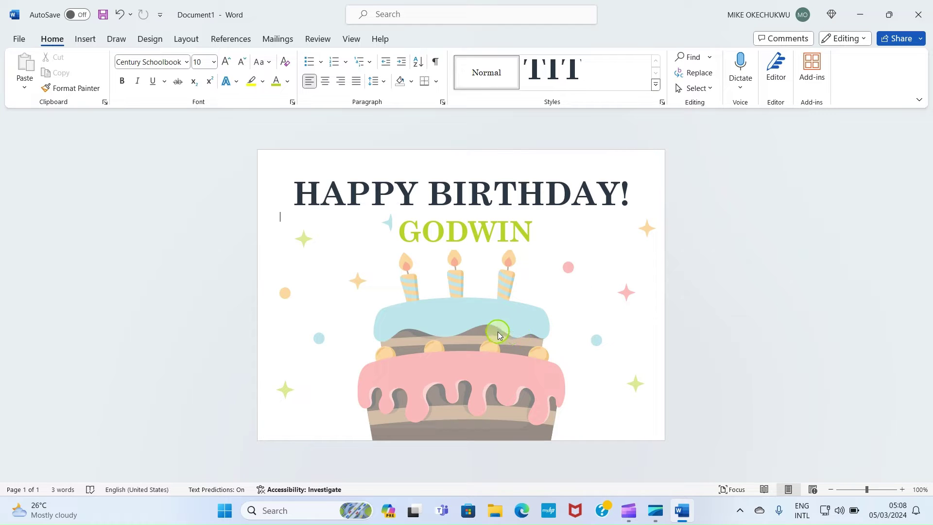
# Step: Insert the picture IMG_0530BG_upscayl from the MY PICTURES folder on this device into the card
pyautogui.click(83, 43)
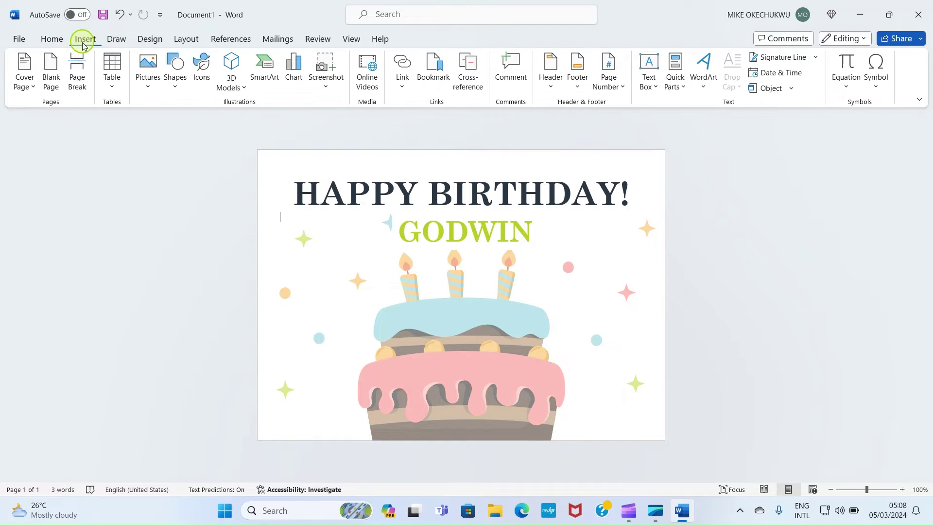
pyautogui.click(147, 88)
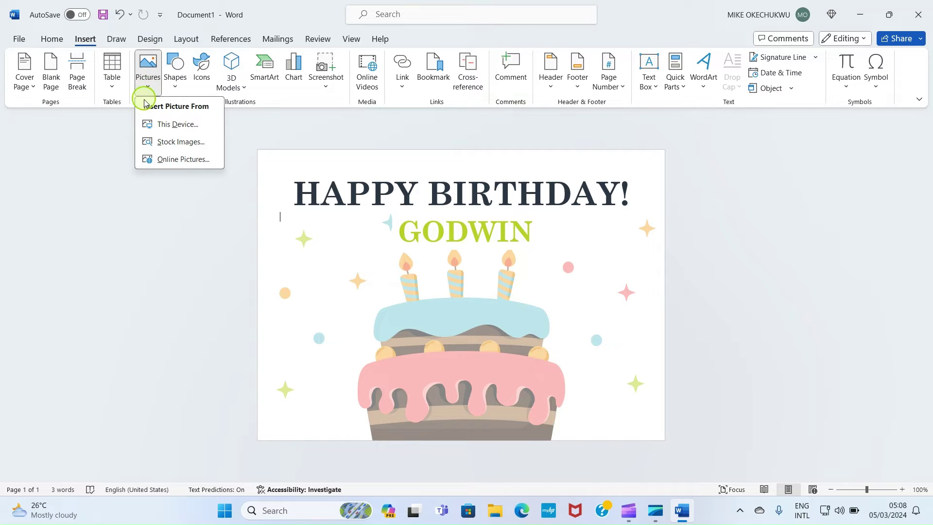
pyautogui.click(182, 125)
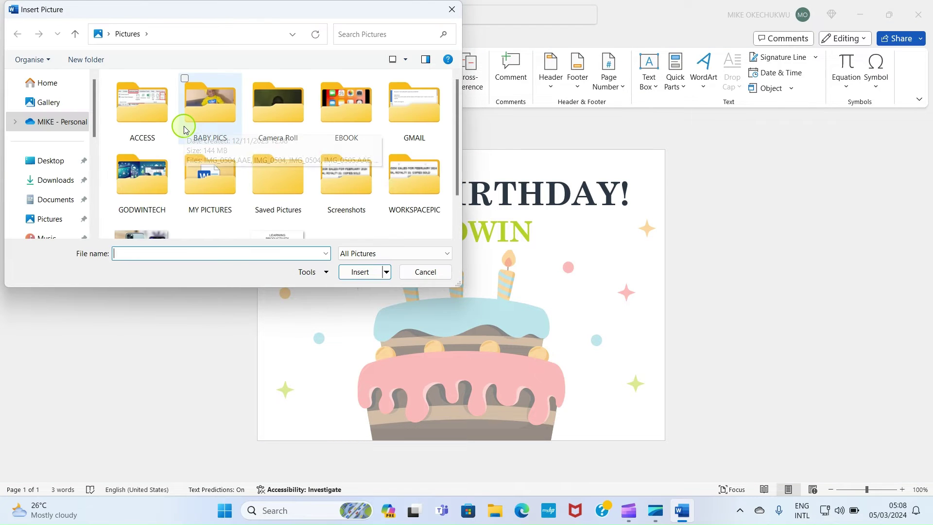
pyautogui.click(53, 217)
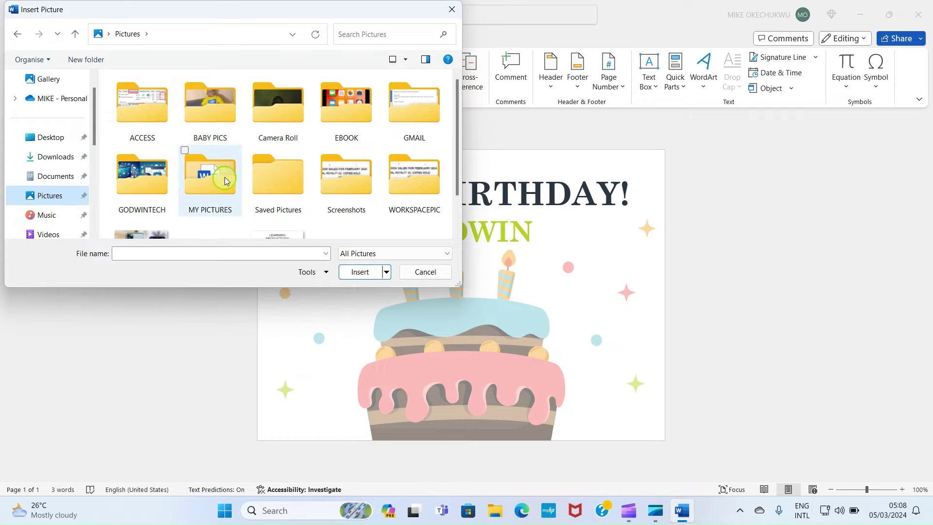
pyautogui.scroll(-1, 213, 162)
pyautogui.scroll(1, 233, 161)
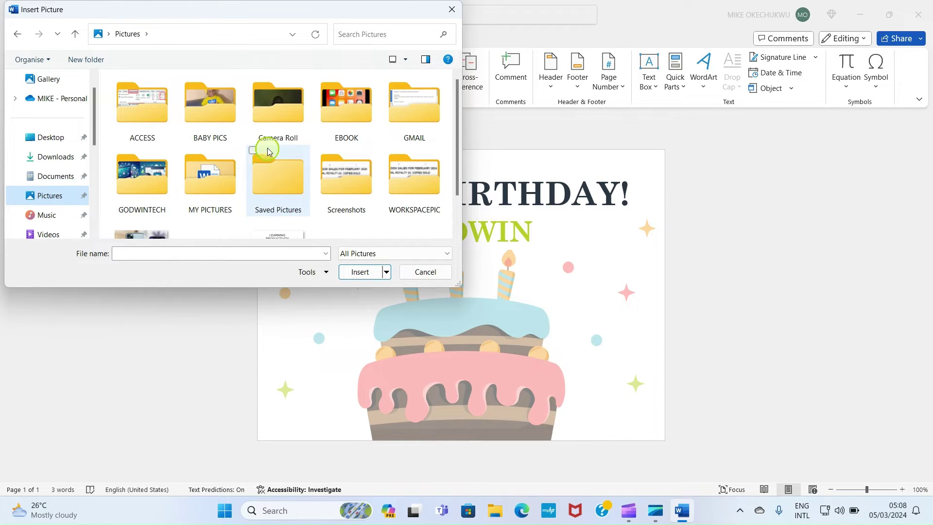
pyautogui.scroll(-1, 309, 143)
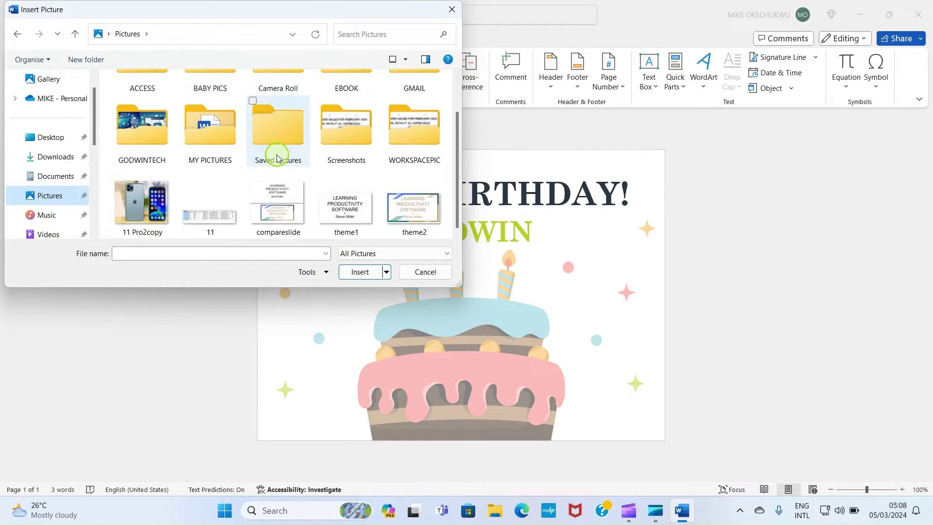
pyautogui.scroll(1, 271, 153)
pyautogui.doubleClick(229, 175)
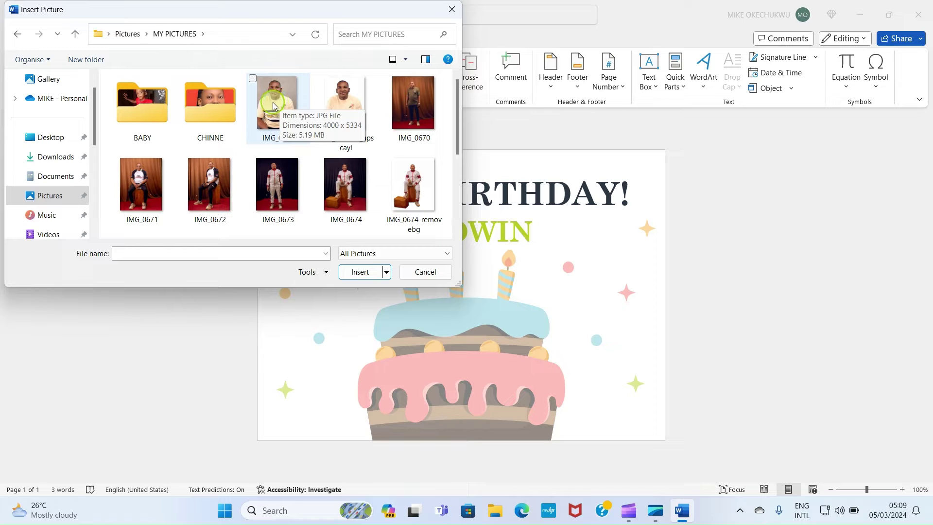
pyautogui.click(272, 102)
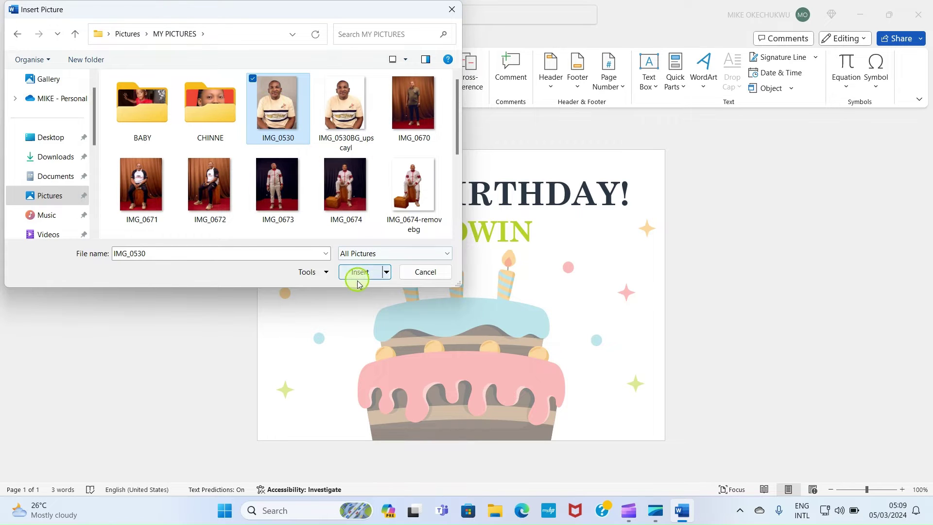
pyautogui.click(315, 85)
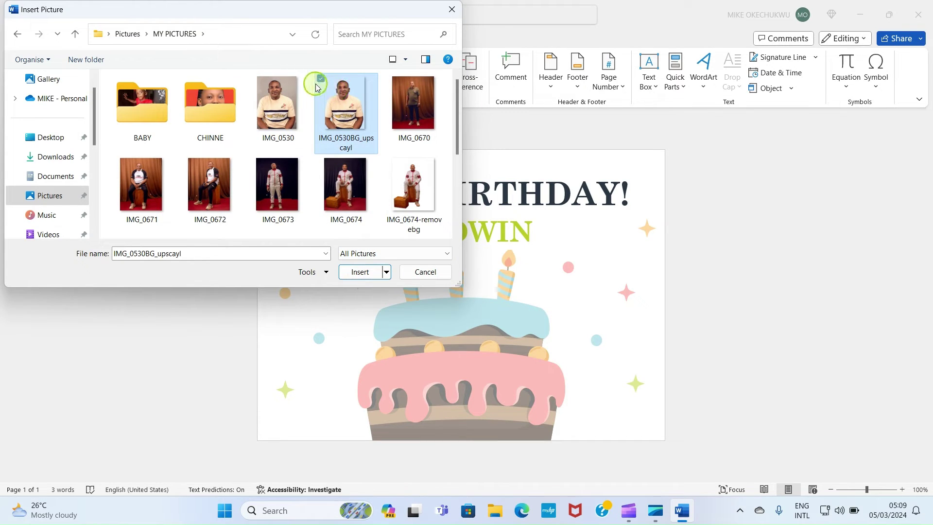
pyautogui.click(360, 272)
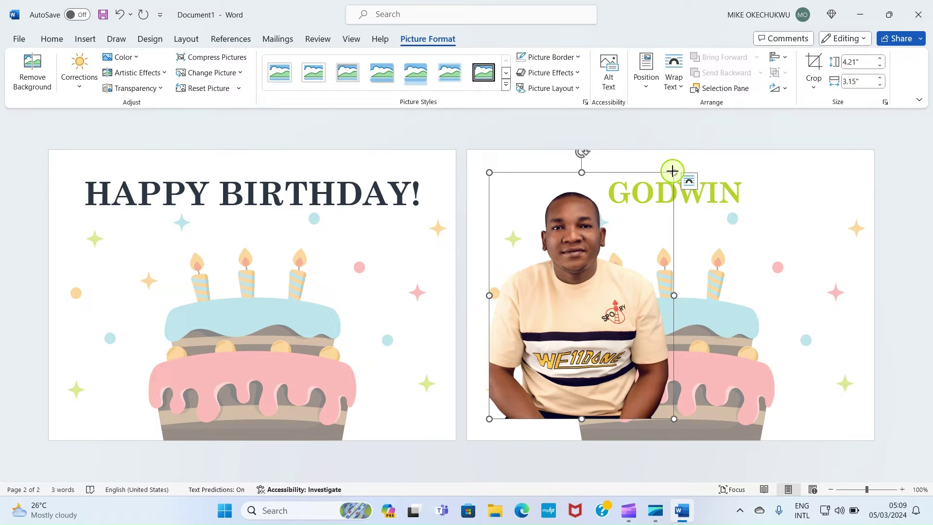
# Step: Scale the inserted picture down to about 3.04 by 2.28 inches and crop it to the head and shoulders, about 1.82 by 2.09 inches
pyautogui.moveTo(672, 171); pyautogui.dragTo(636, 177)
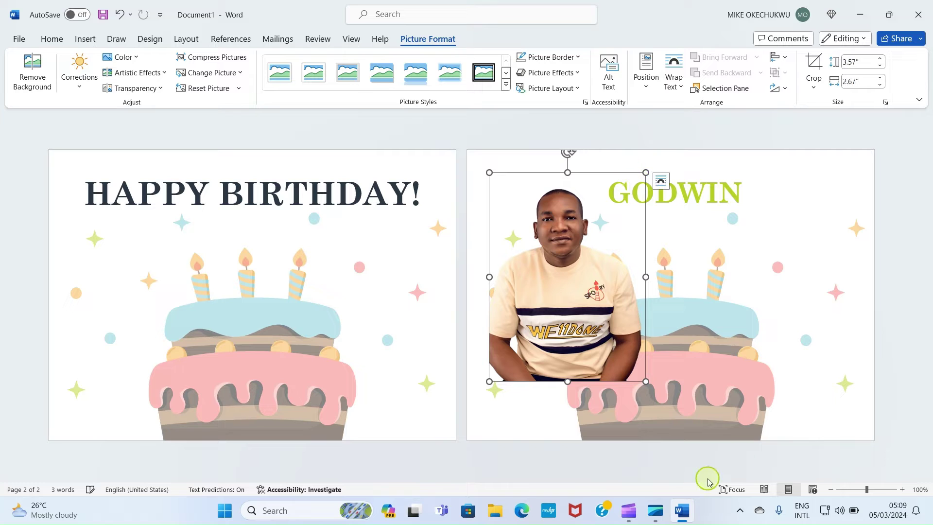
pyautogui.moveTo(645, 382); pyautogui.dragTo(622, 350)
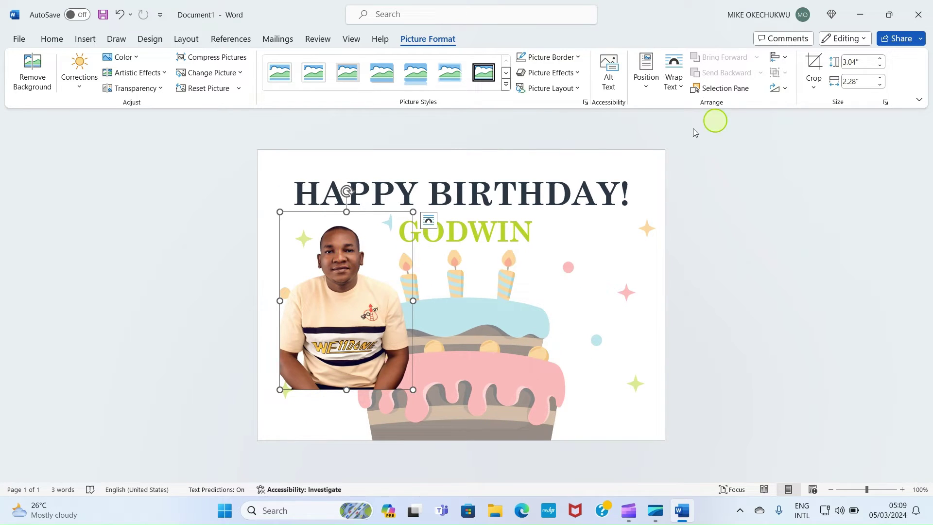
pyautogui.click(812, 64)
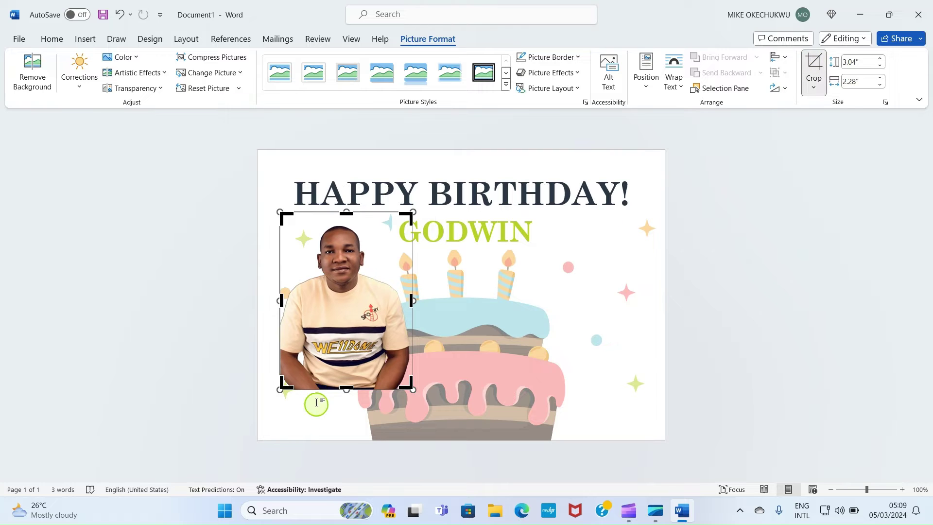
pyautogui.moveTo(345, 387); pyautogui.dragTo(357, 327)
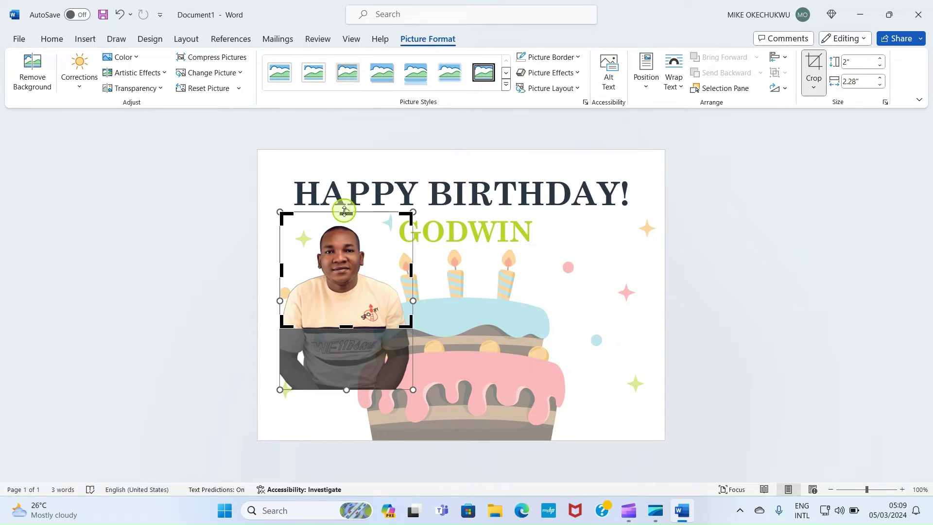
pyautogui.moveTo(345, 213); pyautogui.dragTo(347, 223)
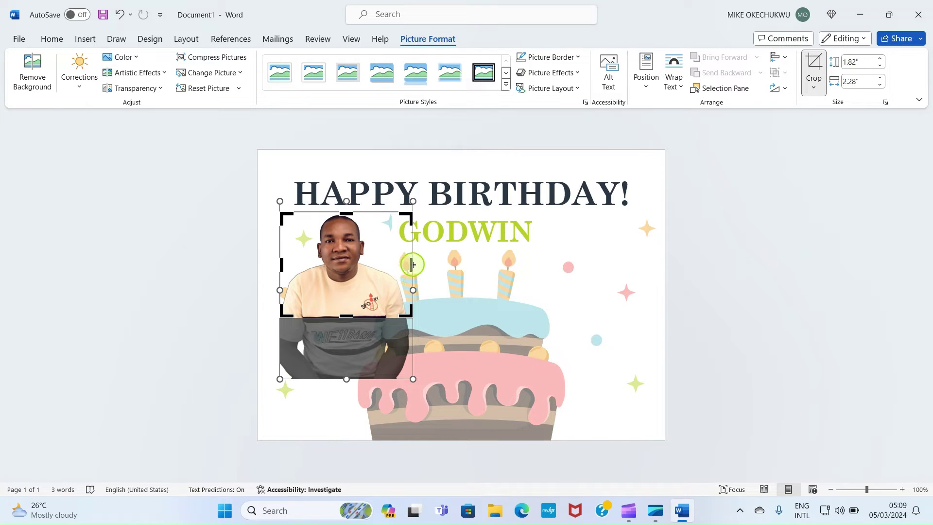
pyautogui.moveTo(411, 264); pyautogui.dragTo(402, 266)
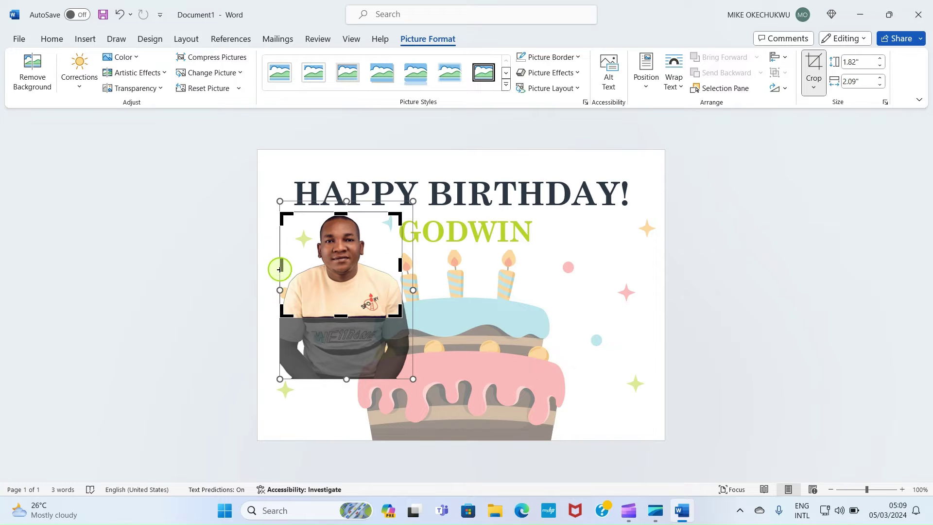
pyautogui.click(504, 295)
# Step: Try to move the cropped inline picture across the card
pyautogui.click(323, 267)
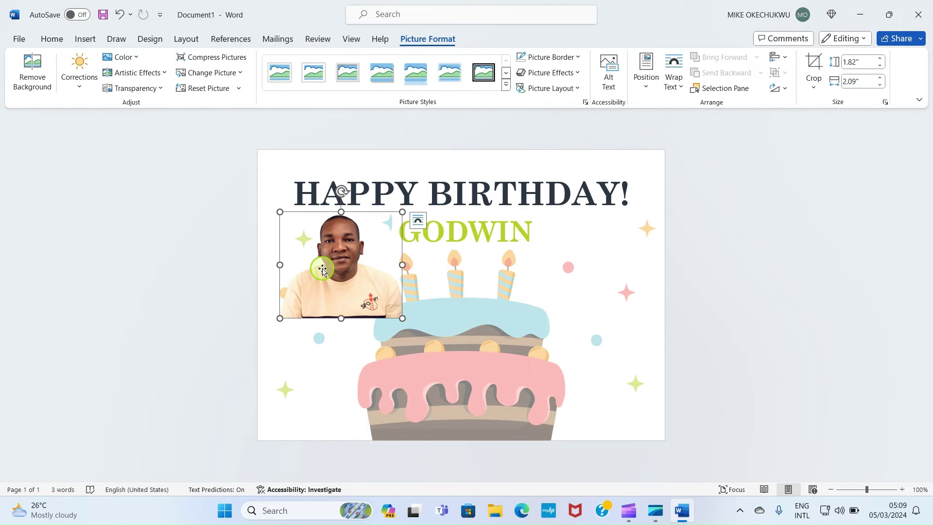
pyautogui.moveTo(323, 267); pyautogui.dragTo(390, 273)
pyautogui.click(331, 265)
pyautogui.moveTo(335, 264)
pyautogui.mouseDown()
pyautogui.moveTo(598, 304)
pyautogui.moveTo(334, 270)
pyautogui.mouseUp()
# Step: Set the picture's text wrapping to In Front of Text
pyautogui.doubleClick(430, 46)
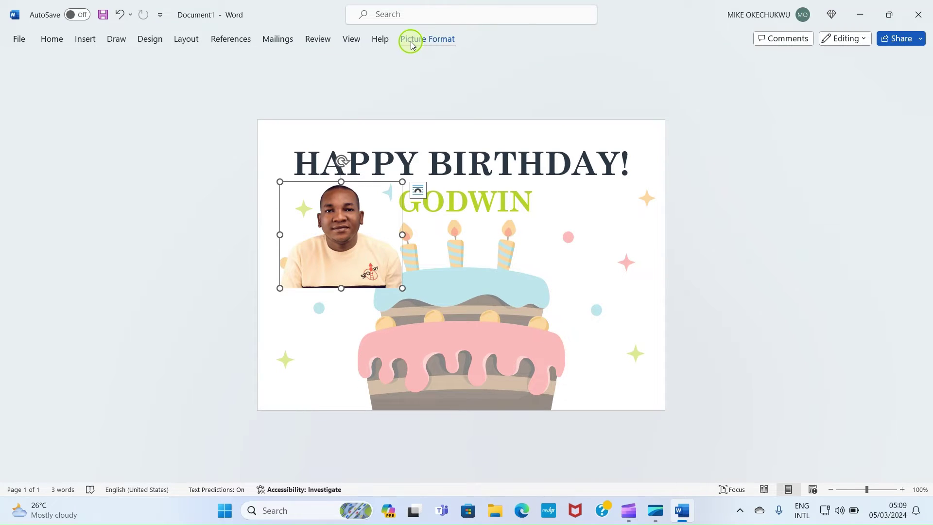
pyautogui.doubleClick(412, 44)
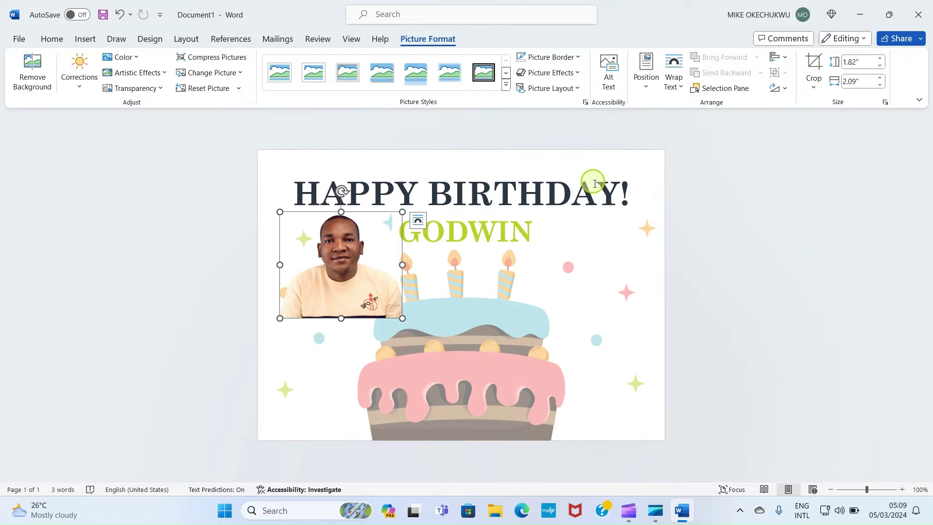
pyautogui.click(678, 90)
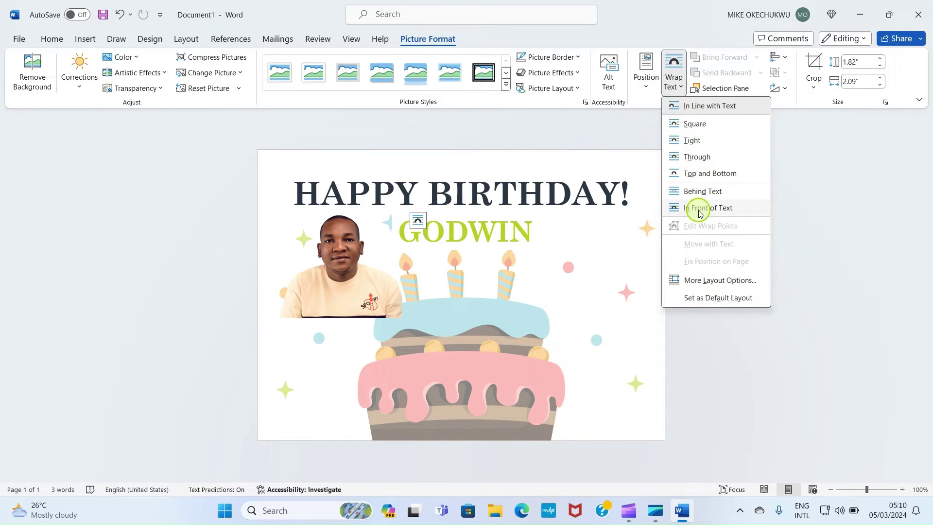
pyautogui.click(721, 209)
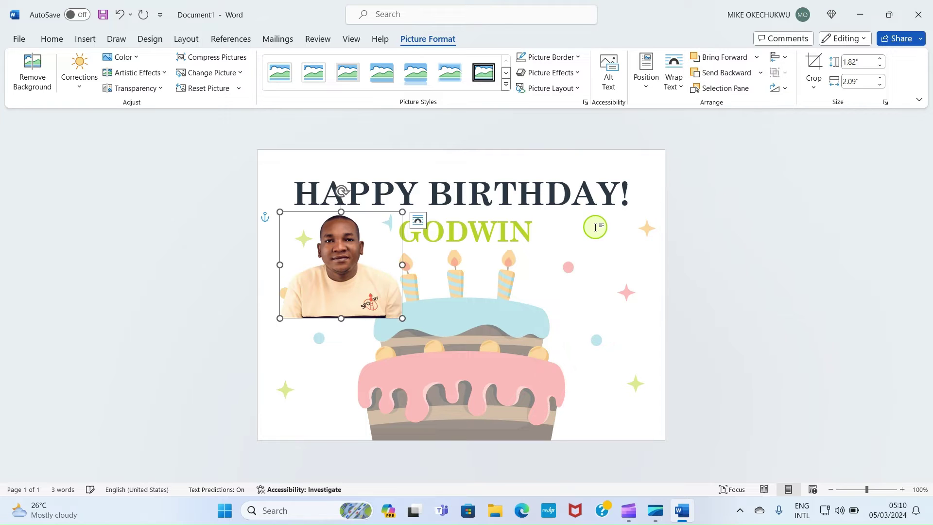
# Step: Move the picture to the right of the recipient's name below the heading and shrink it to about 1.46 by 1.68 inches
pyautogui.moveTo(336, 249); pyautogui.dragTo(591, 250)
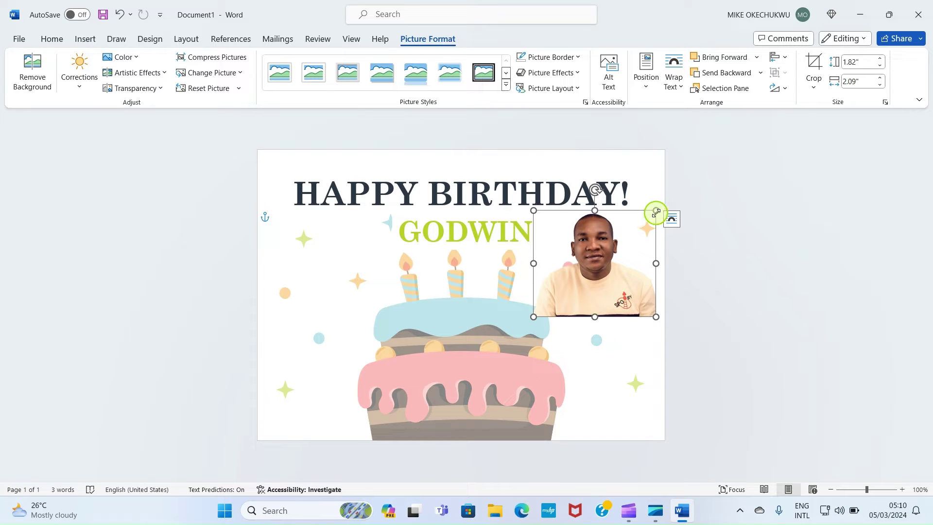
pyautogui.moveTo(655, 213); pyautogui.dragTo(644, 221)
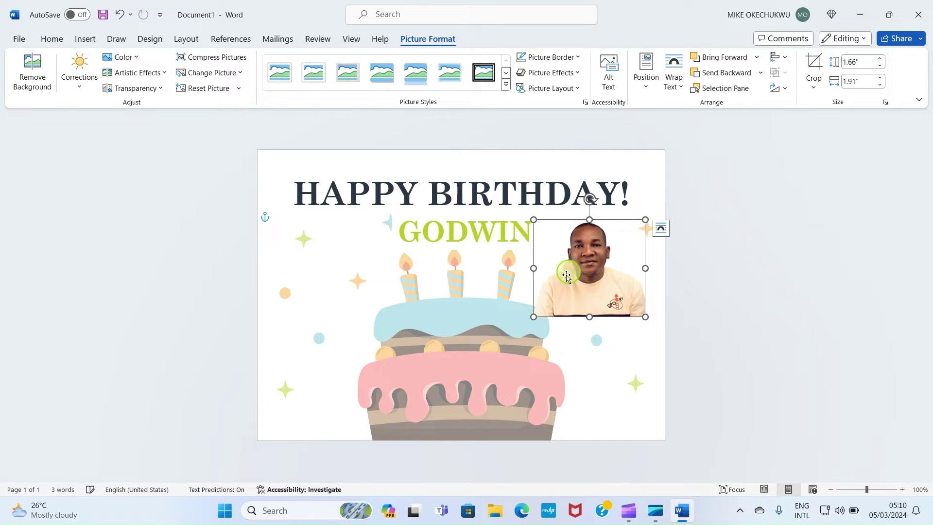
pyautogui.moveTo(532, 220); pyautogui.dragTo(546, 231)
pyautogui.moveTo(583, 268); pyautogui.dragTo(591, 256)
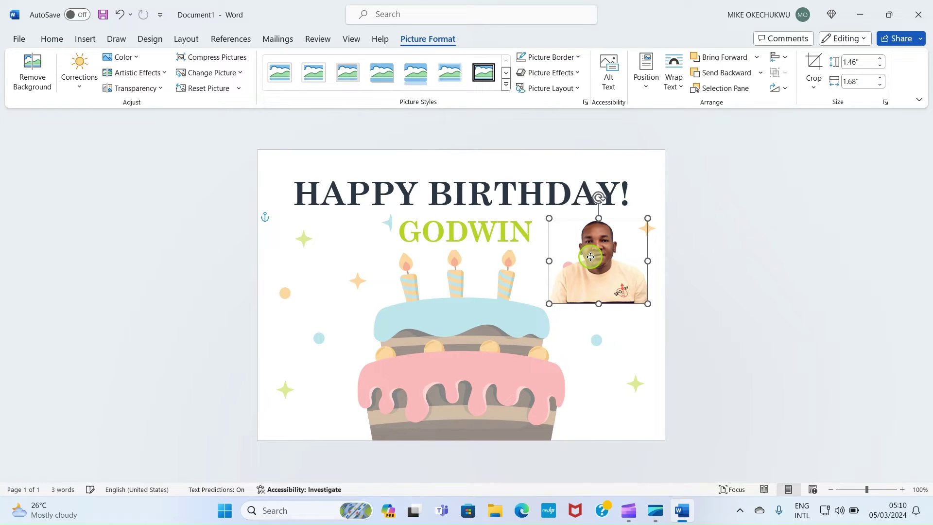
pyautogui.click(712, 302)
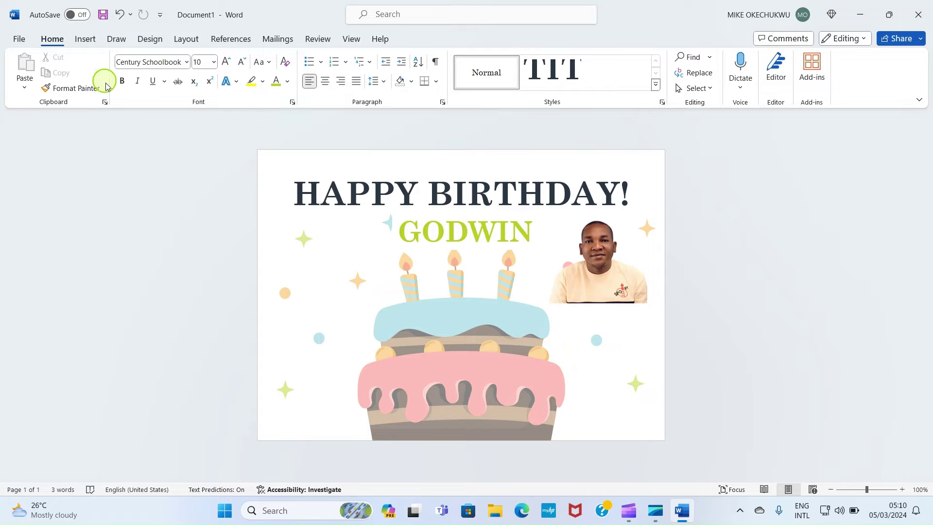
# Step: Save the card as a Word document named birthdayCARD in the Documents folder
pyautogui.click(18, 39)
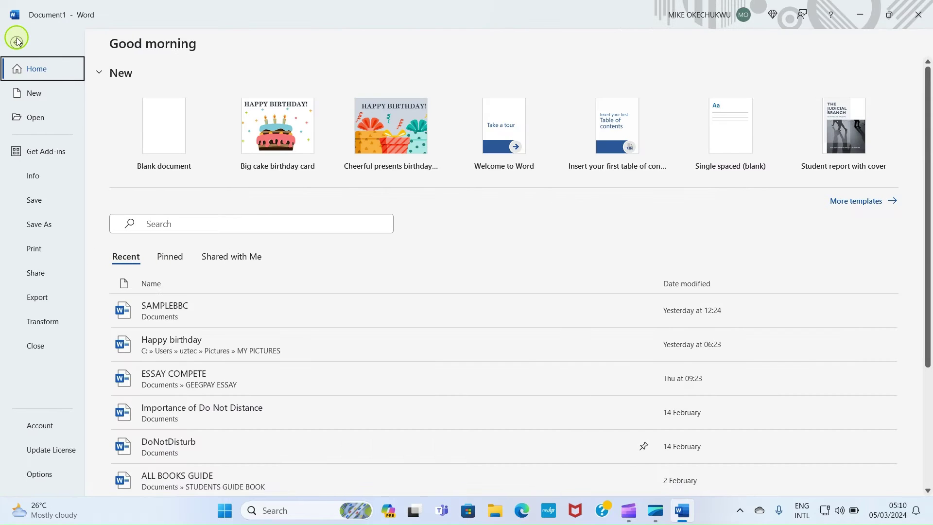
pyautogui.click(35, 226)
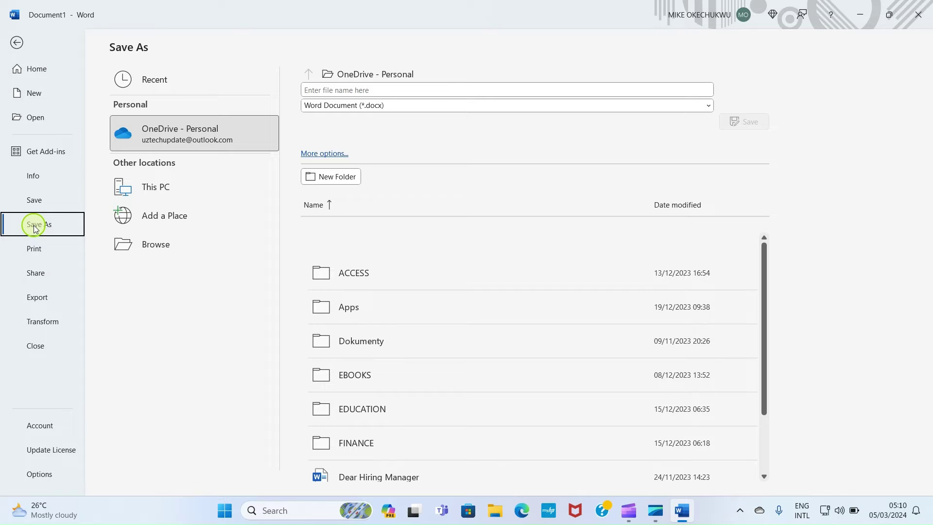
pyautogui.click(142, 258)
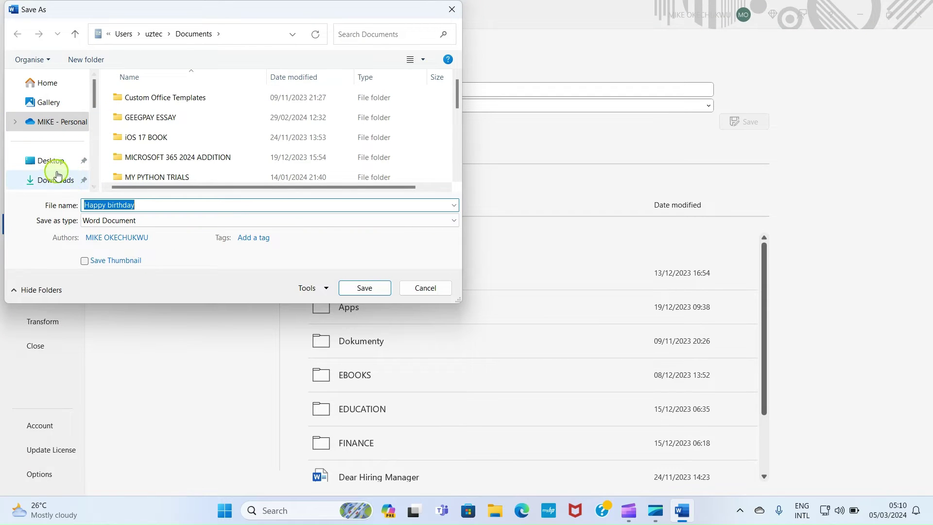
pyautogui.scroll(-3, 52, 160)
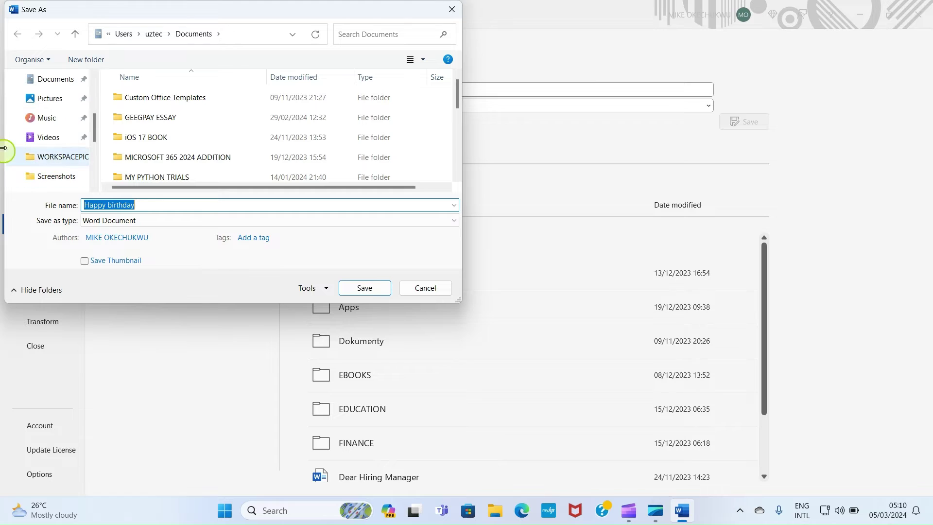
pyautogui.click(48, 86)
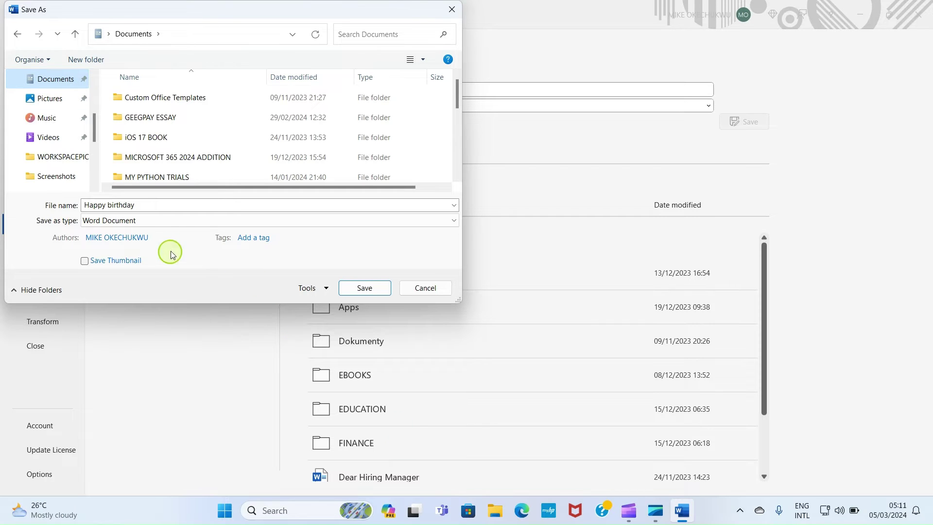
pyautogui.click(140, 204)
pyautogui.doubleClick(140, 204)
pyautogui.click(141, 204)
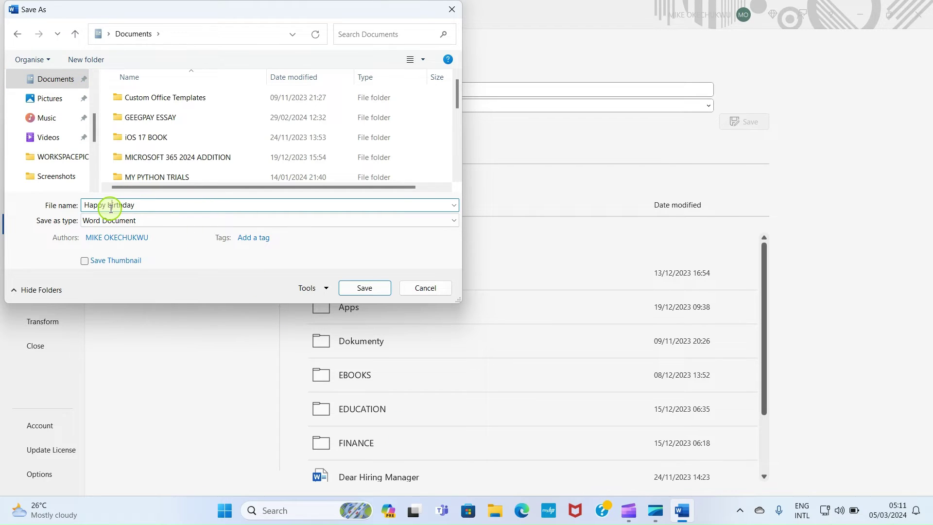
pyautogui.click(105, 203)
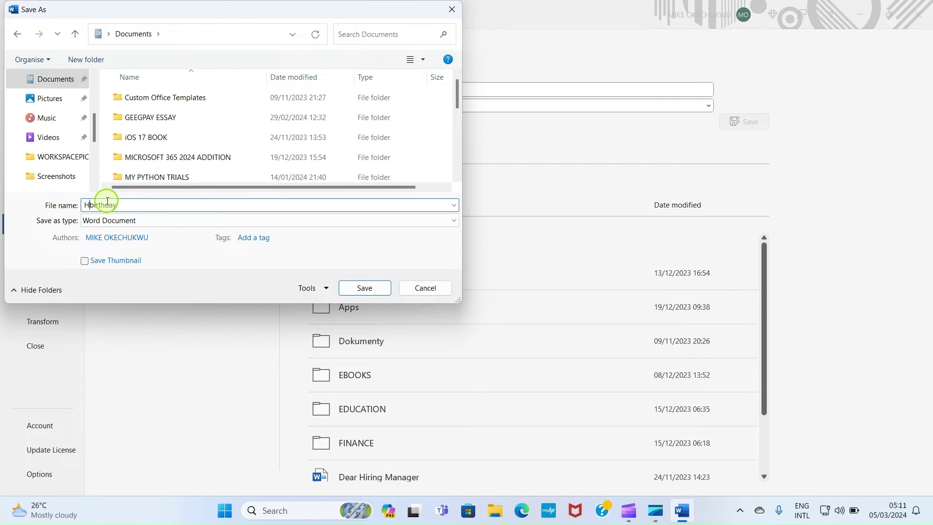
pyautogui.press('End')
pyautogui.write('CARD')
pyautogui.click(366, 290)
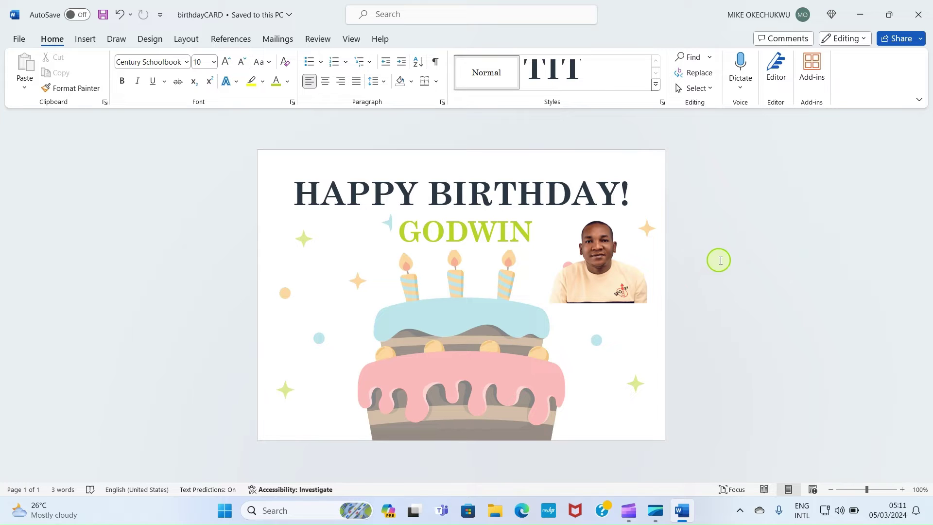
# Step: Export the card as a PDF named birthdayCARD in the Documents folder and close the published PDF
pyautogui.click(19, 38)
pyautogui.click(34, 300)
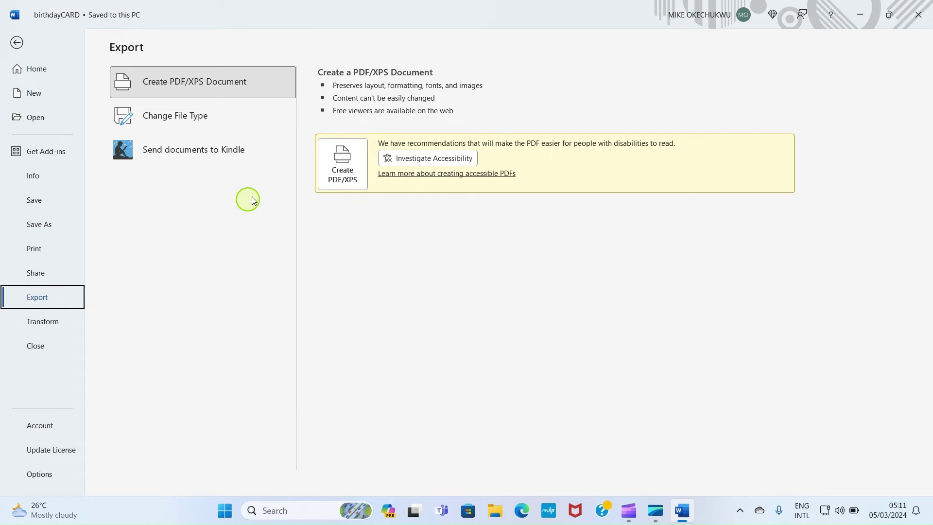
pyautogui.click(344, 173)
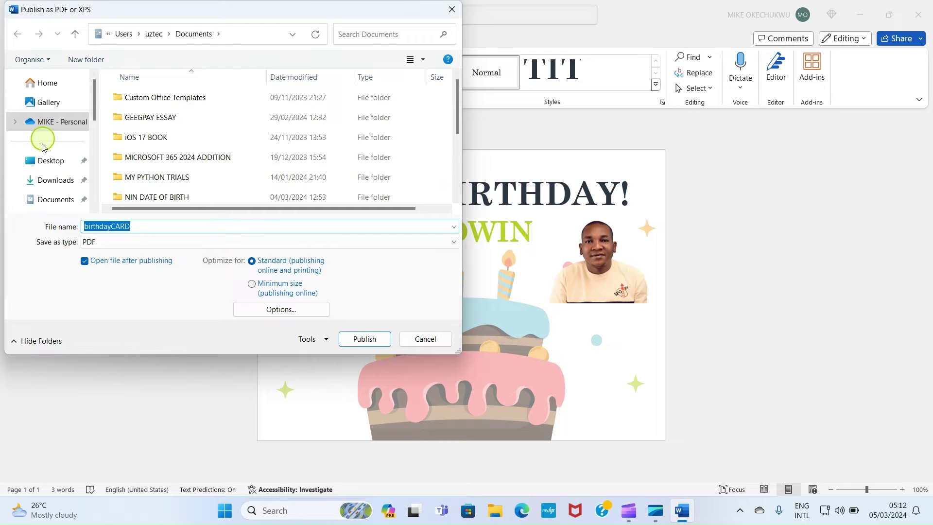
pyautogui.click(48, 198)
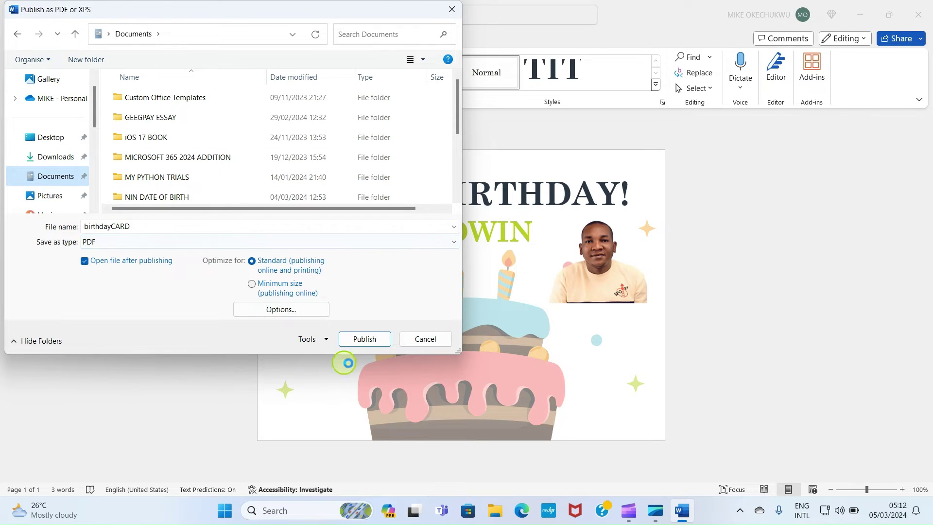
pyautogui.click(365, 340)
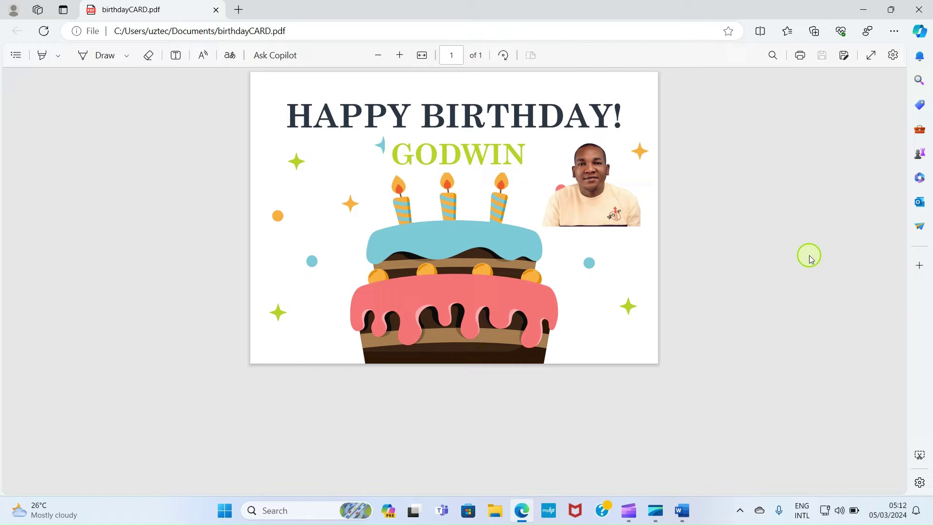
pyautogui.click(918, 9)
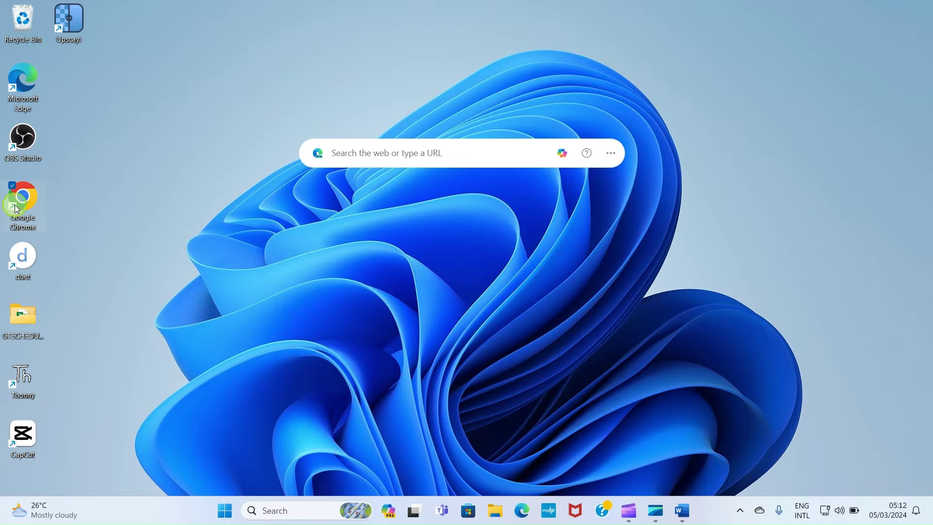
# Step: Switch to Google Chrome, search for "convert io" and open the Convertio file converter site
pyautogui.doubleClick(26, 208)
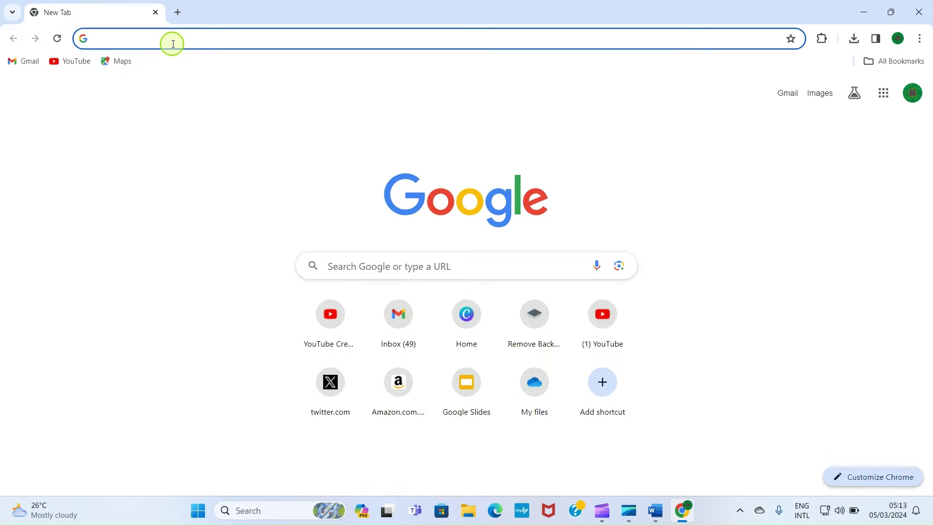
pyautogui.write('c')
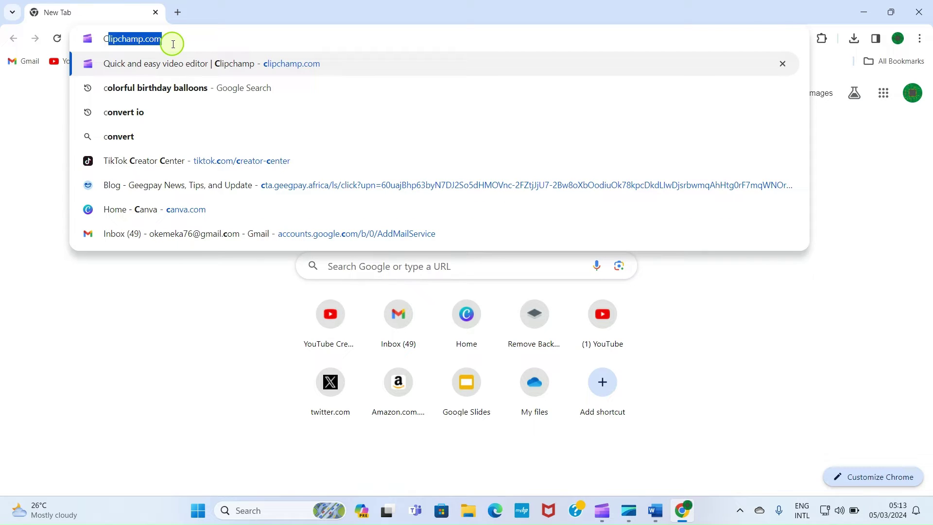
pyautogui.write('onve')
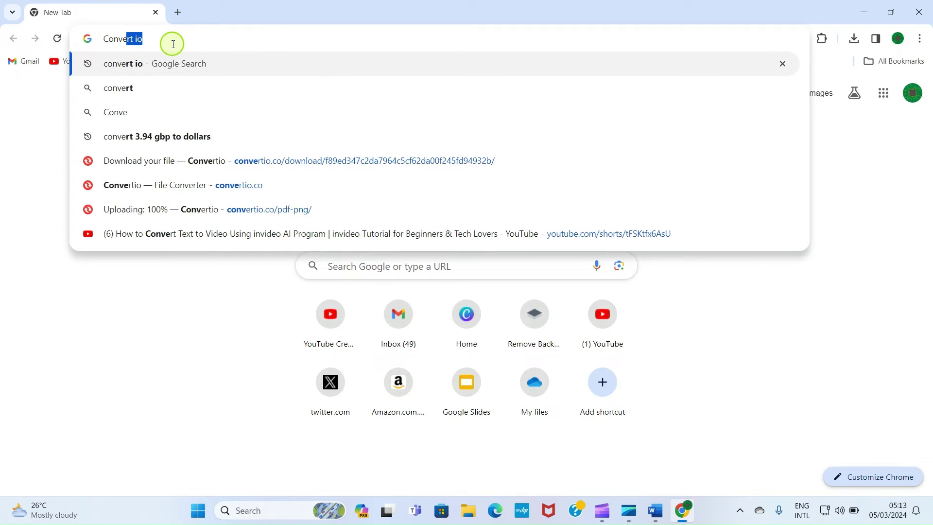
pyautogui.write('r')
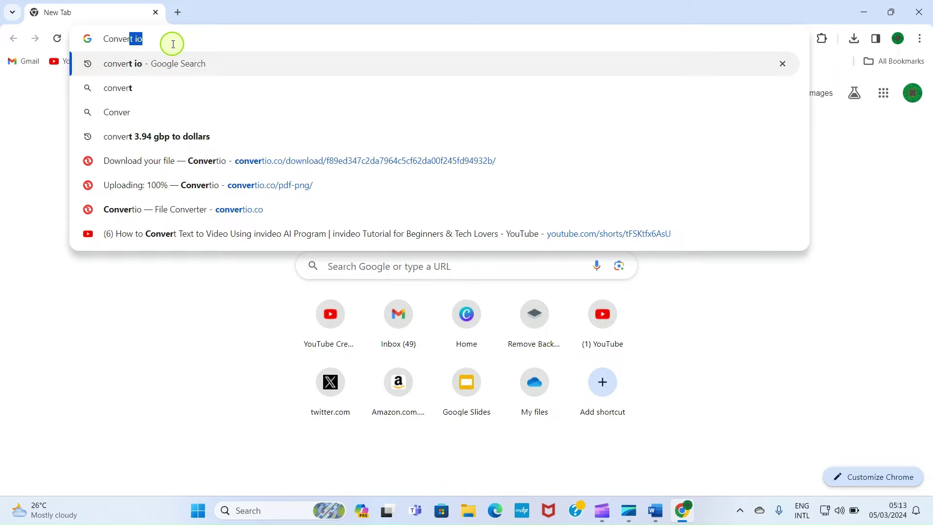
pyautogui.click(137, 64)
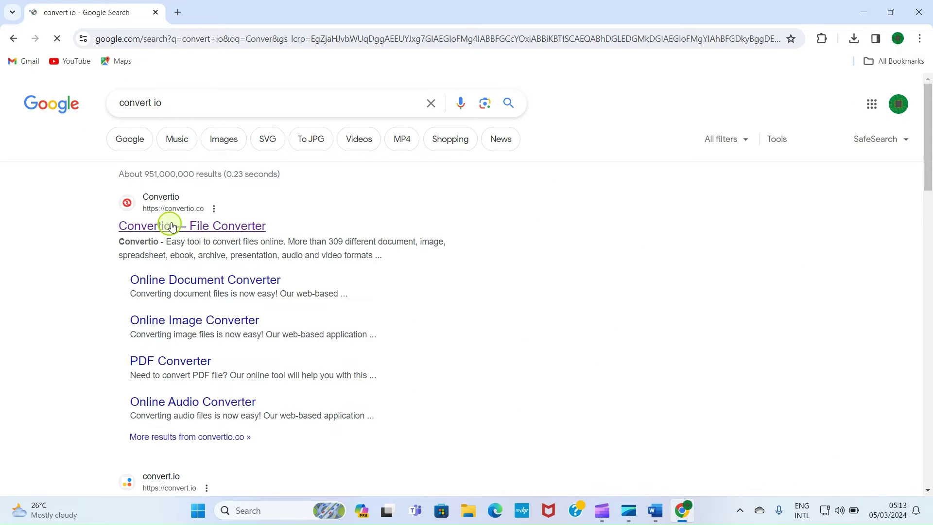
pyautogui.click(206, 229)
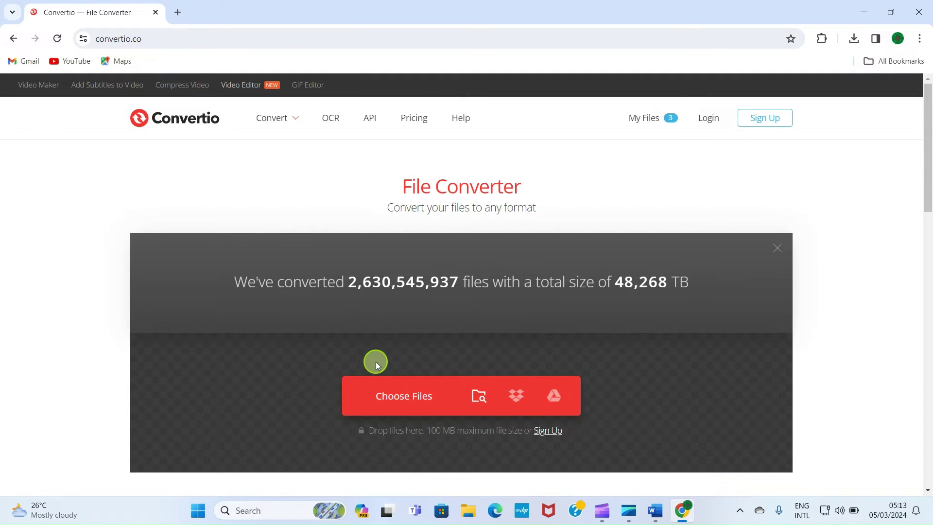
# Step: Add the birthdayCARD PDF from the Documents folder as the file to convert
pyautogui.click(406, 399)
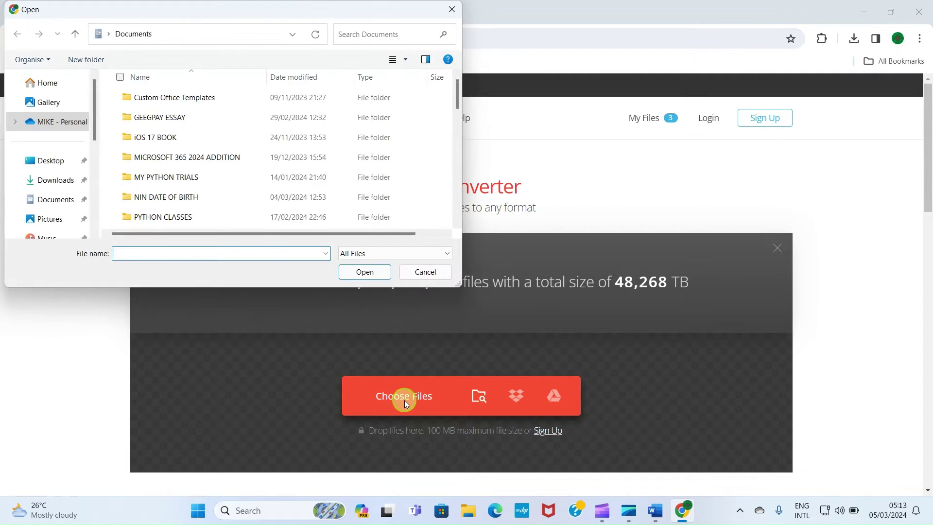
pyautogui.click(52, 202)
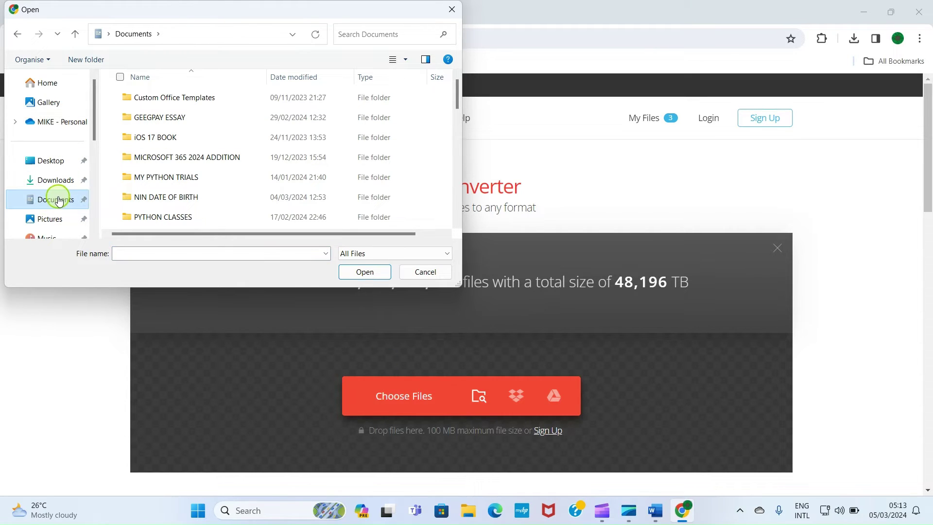
pyautogui.scroll(-5, 248, 175)
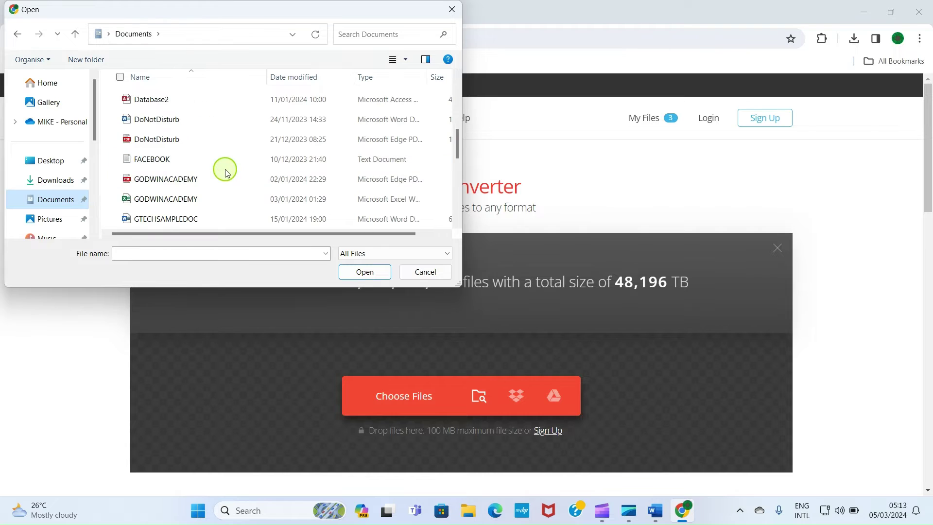
pyautogui.scroll(2, 212, 157)
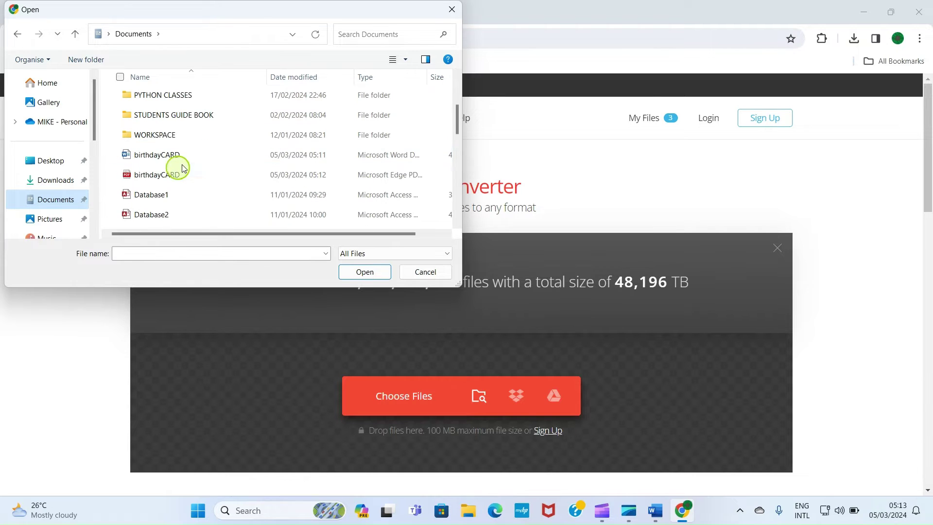
pyautogui.click(169, 179)
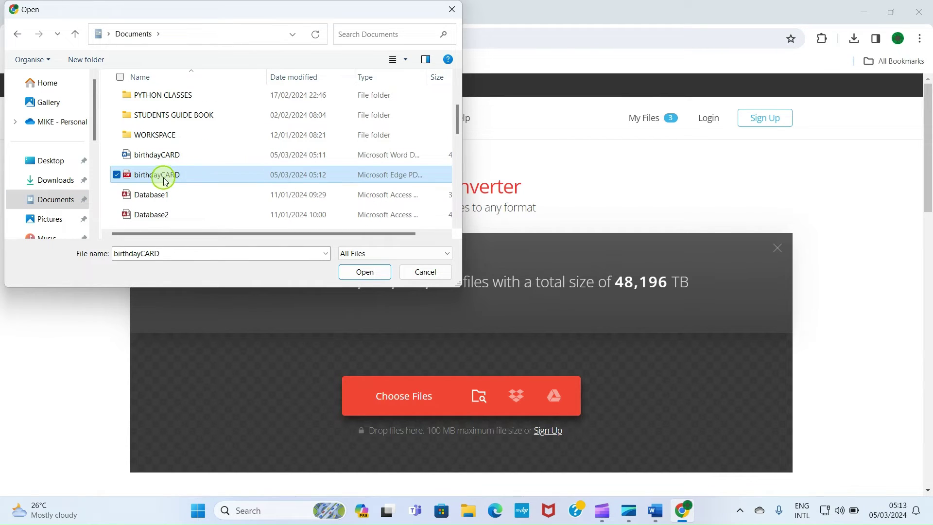
pyautogui.click(365, 272)
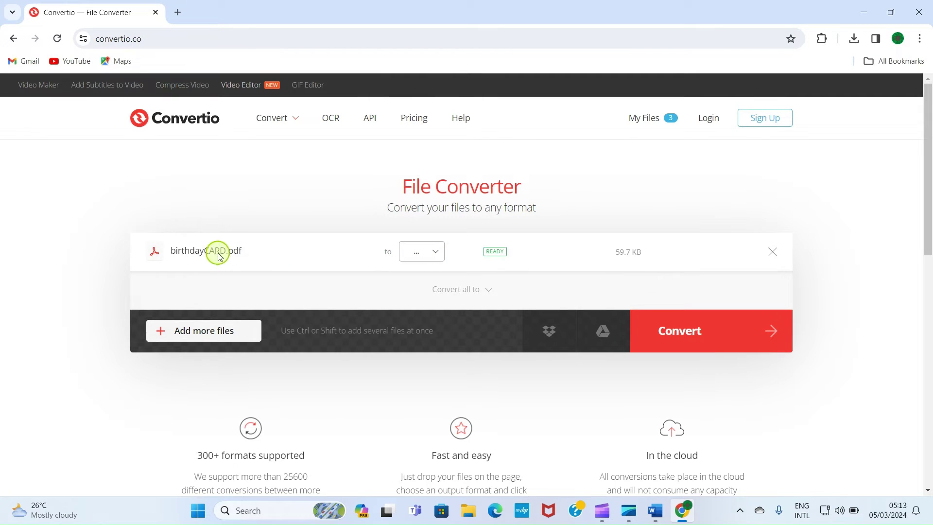
# Step: Choose JPEG as the output image format for birthdayCARD.pdf and start the conversion
pyautogui.click(437, 254)
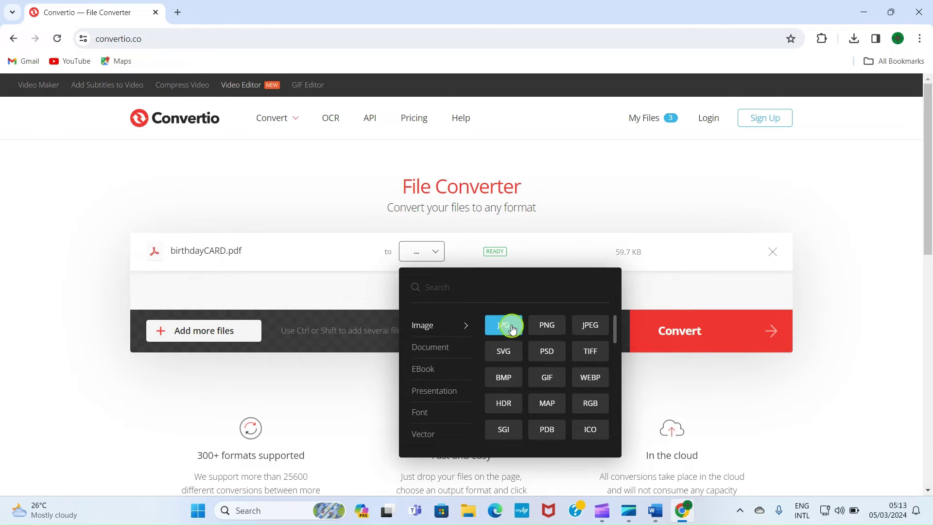
pyautogui.click(590, 326)
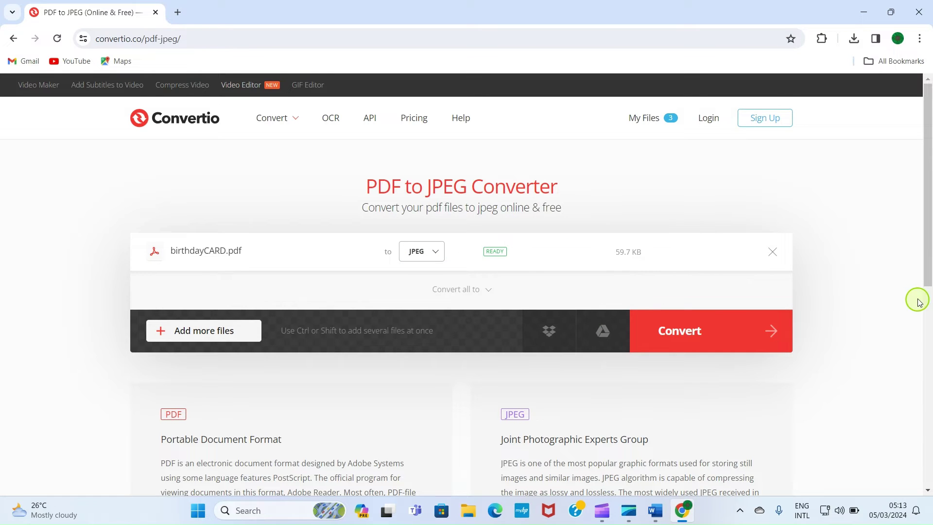
pyautogui.click(734, 331)
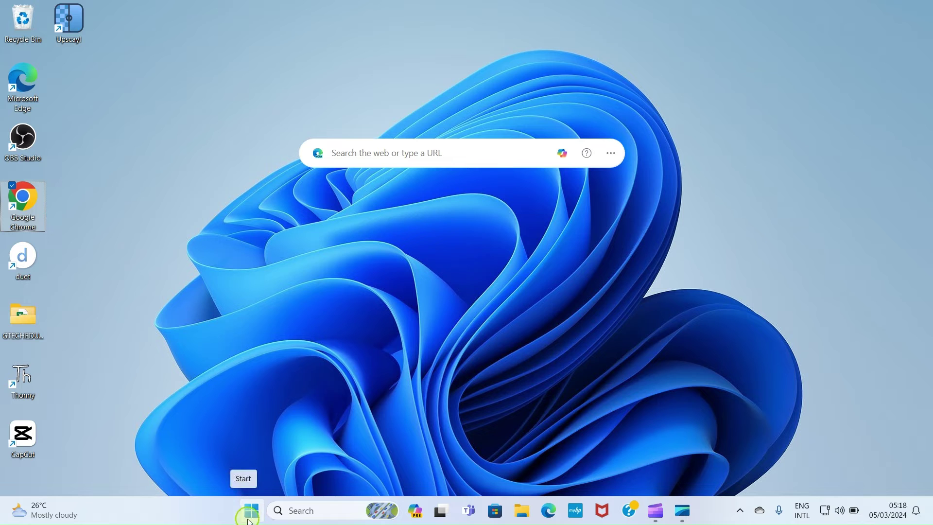
# Step: Switch to Word and create a new blank document
pyautogui.click(249, 519)
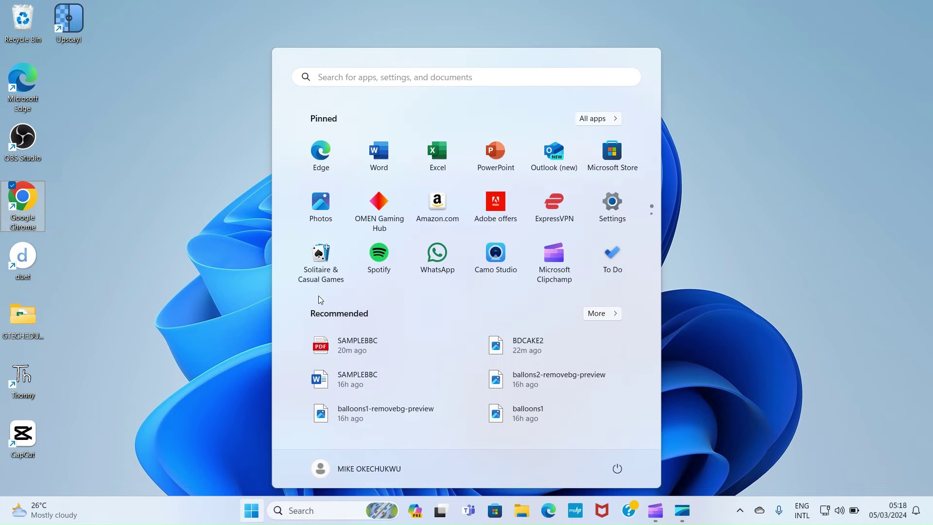
pyautogui.click(376, 141)
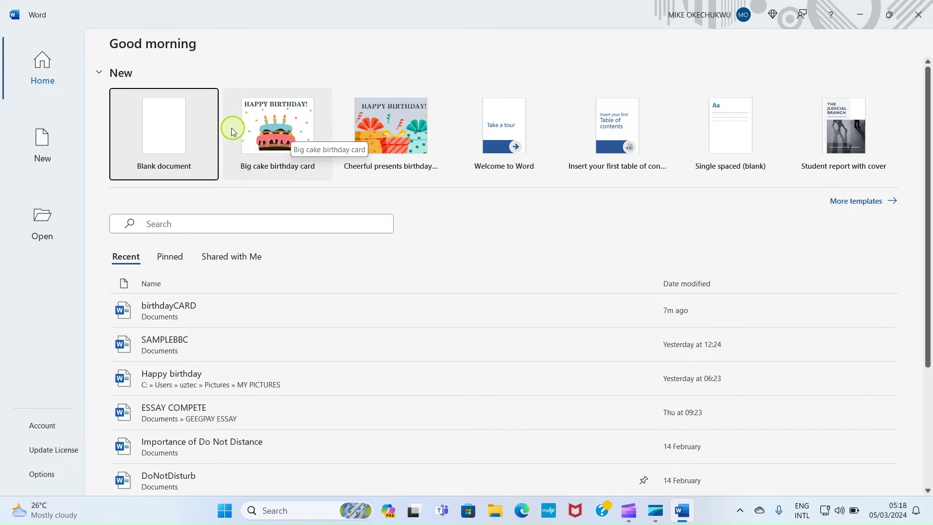
pyautogui.click(141, 141)
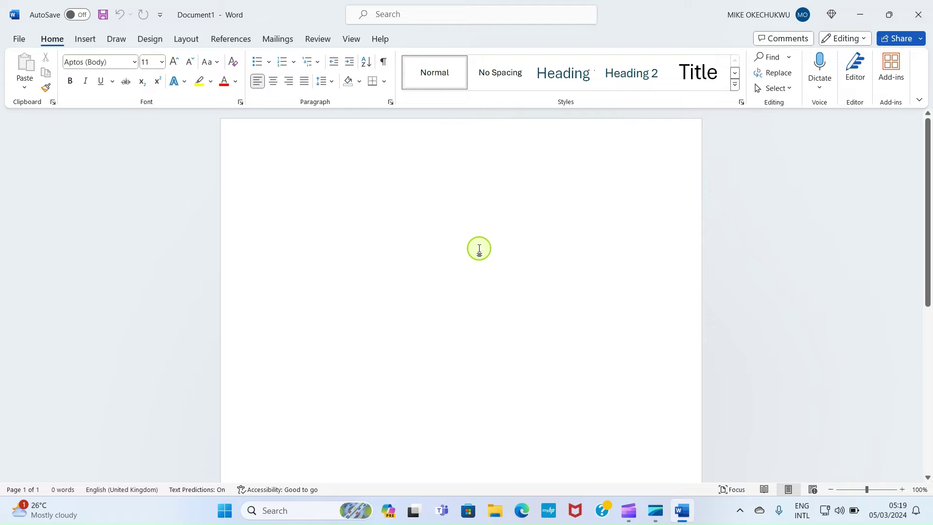
# Step: In Word's advanced display options, set the measurement units to Inches and apply the options
pyautogui.click(19, 38)
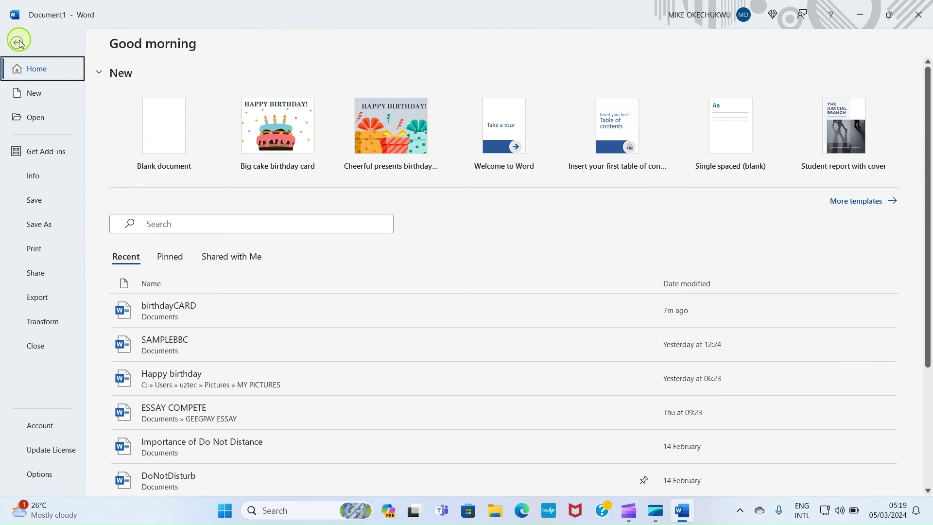
pyautogui.click(45, 478)
pyautogui.click(247, 173)
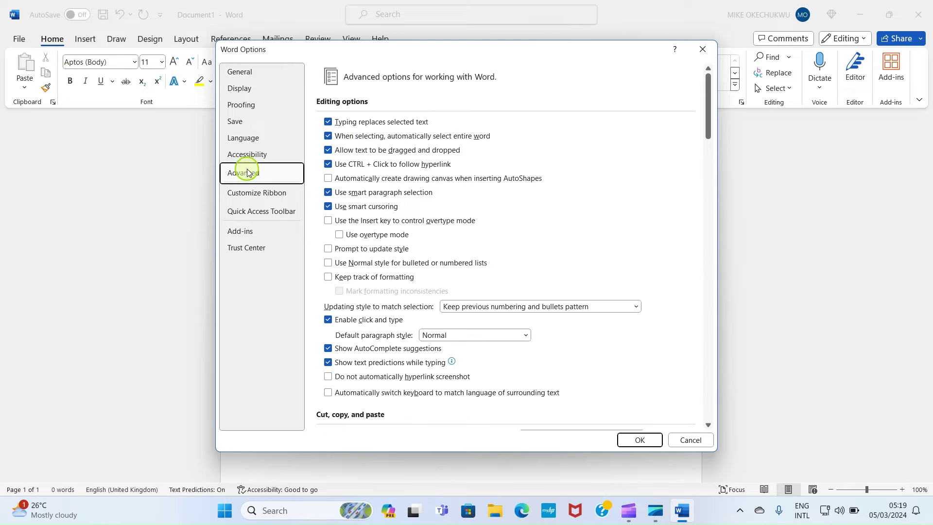
pyautogui.scroll(-6, 491, 235)
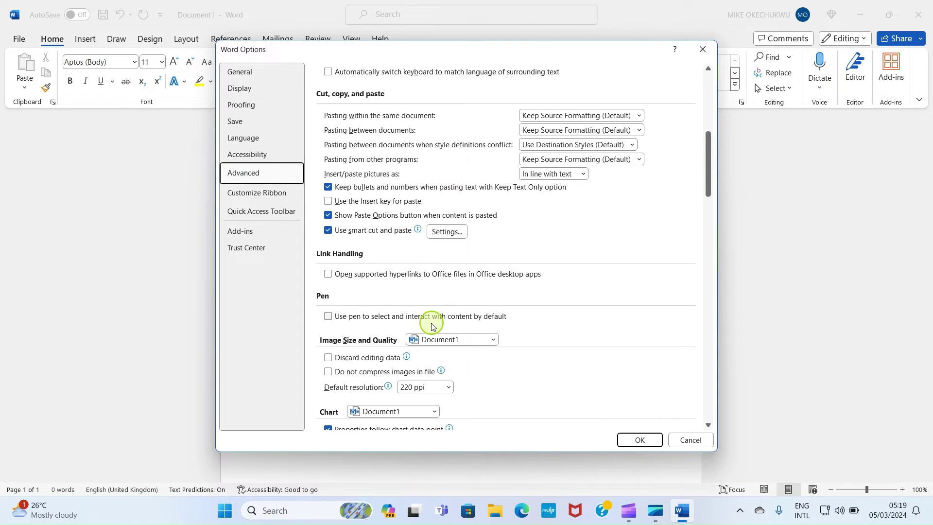
pyautogui.scroll(-3, 432, 326)
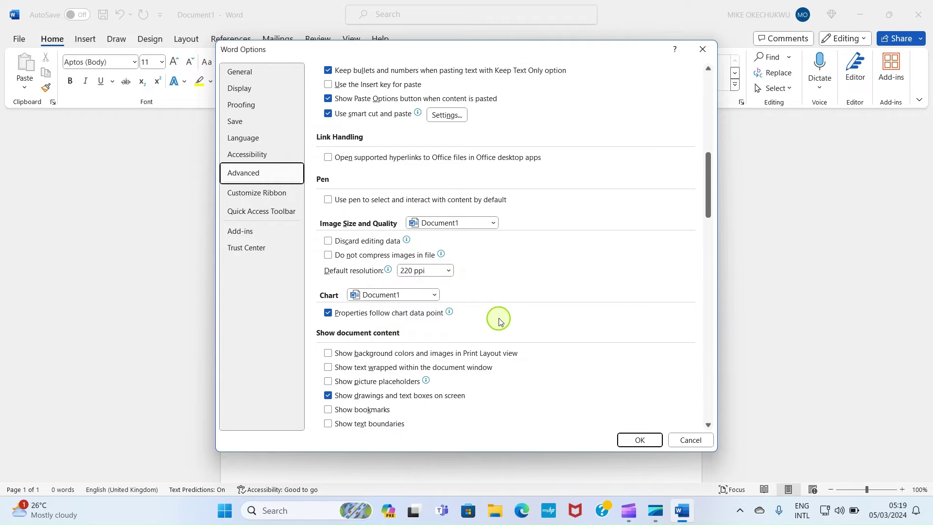
pyautogui.scroll(-5, 499, 321)
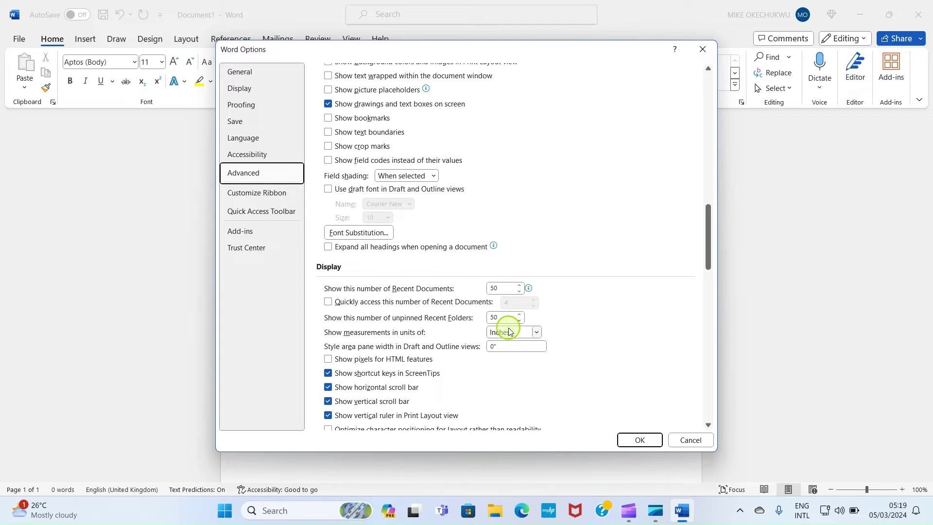
pyautogui.click(525, 332)
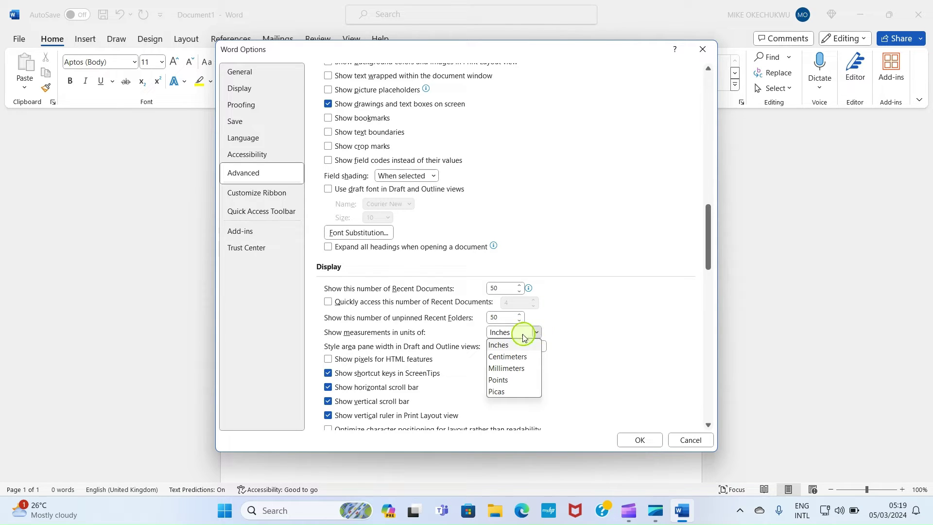
pyautogui.click(500, 345)
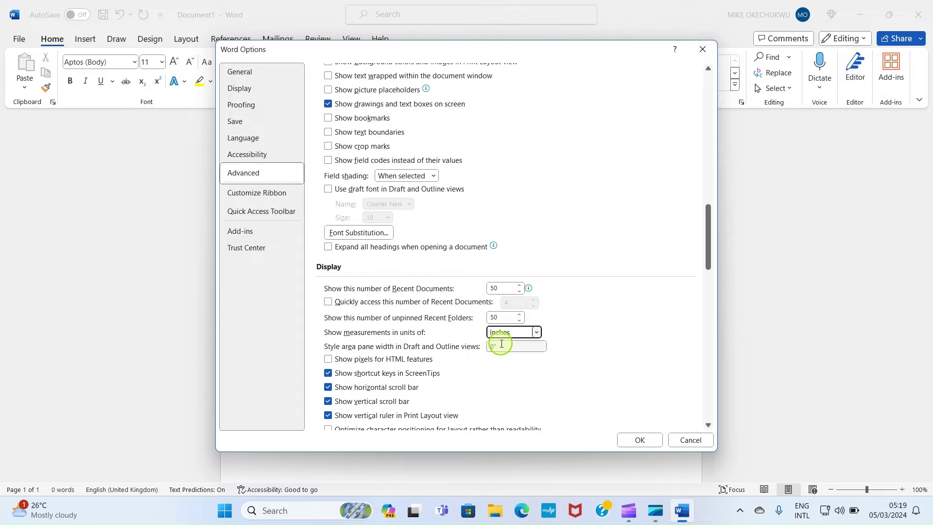
pyautogui.click(641, 440)
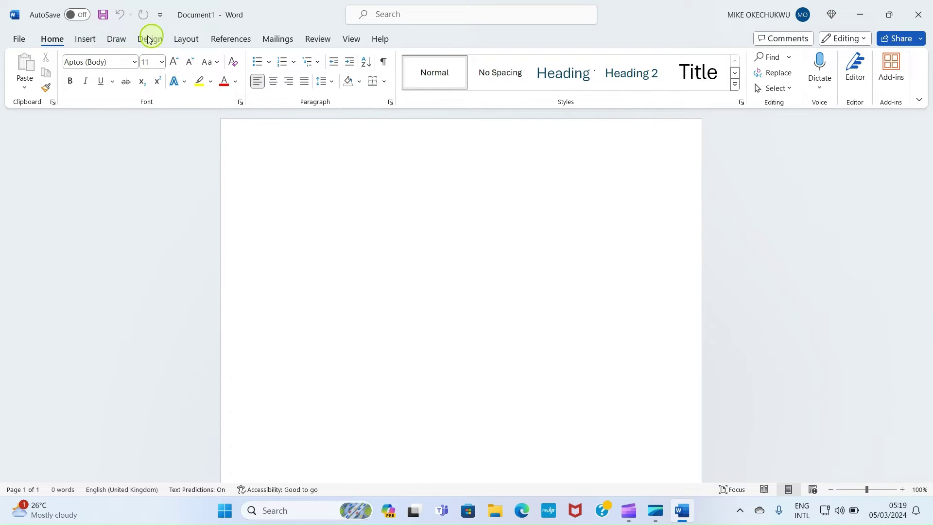
# Step: Set a custom paper size 6 inches wide and 4 inches high for the whole document
pyautogui.click(184, 43)
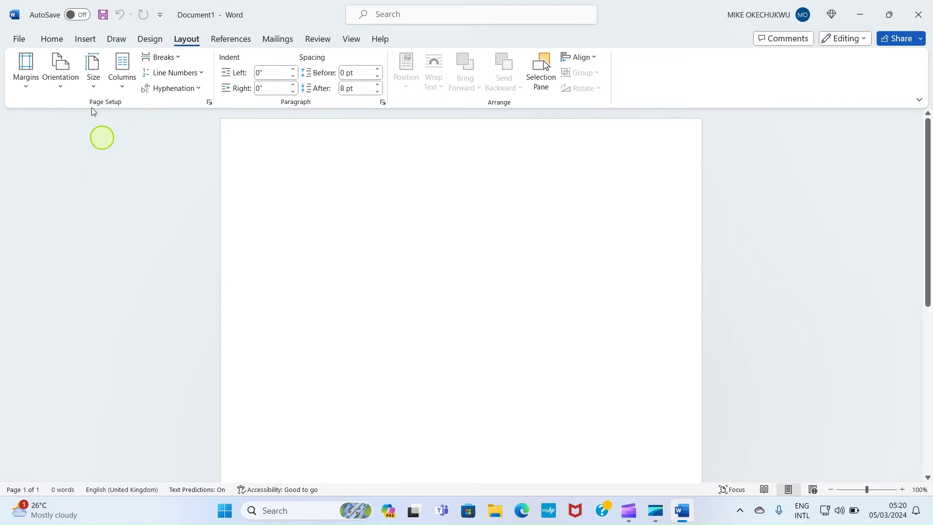
pyautogui.click(94, 83)
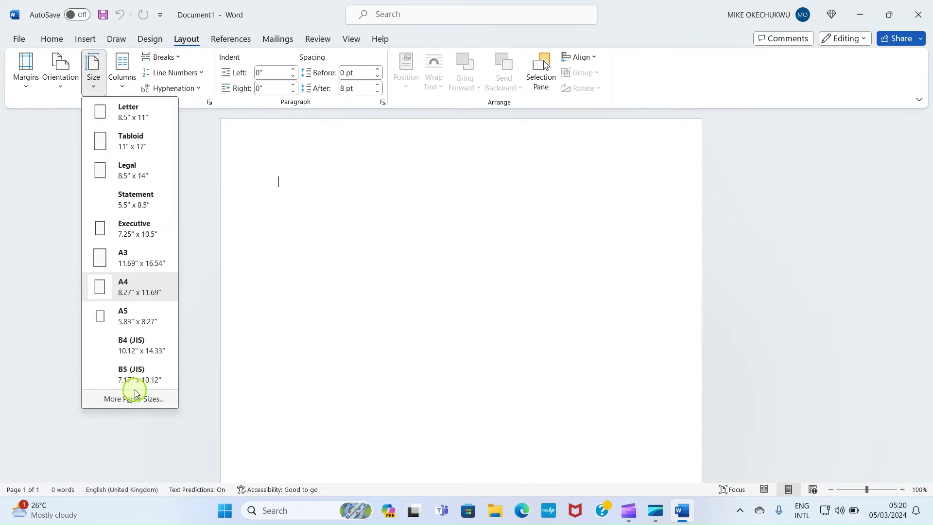
pyautogui.click(132, 403)
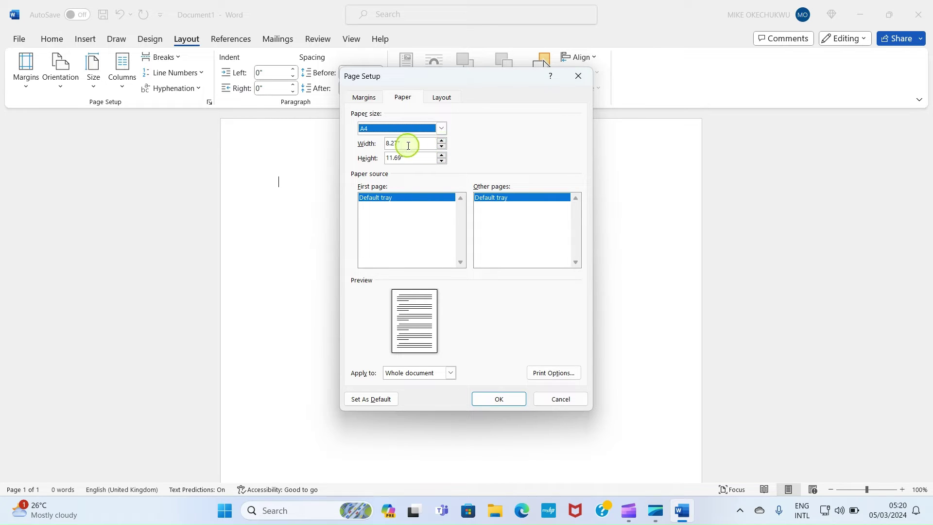
pyautogui.click(406, 145)
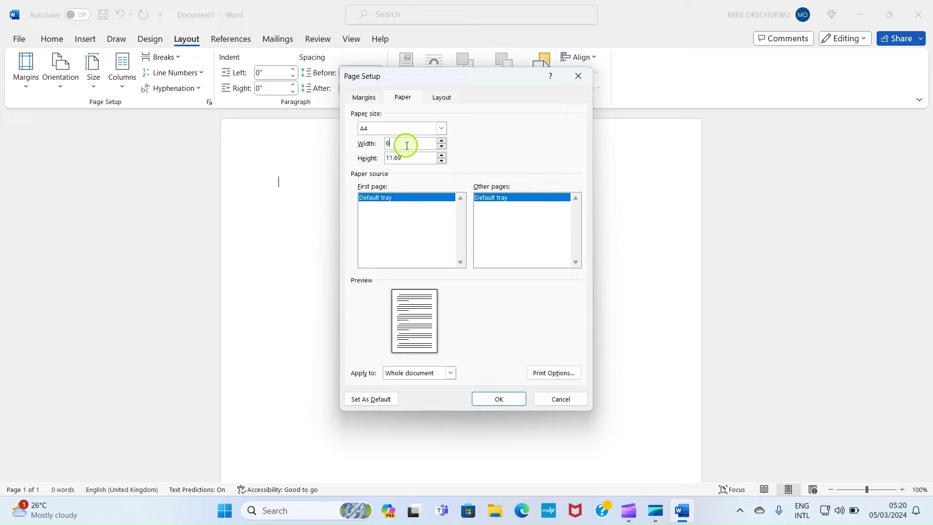
pyautogui.write('6')
pyautogui.press('Tab')
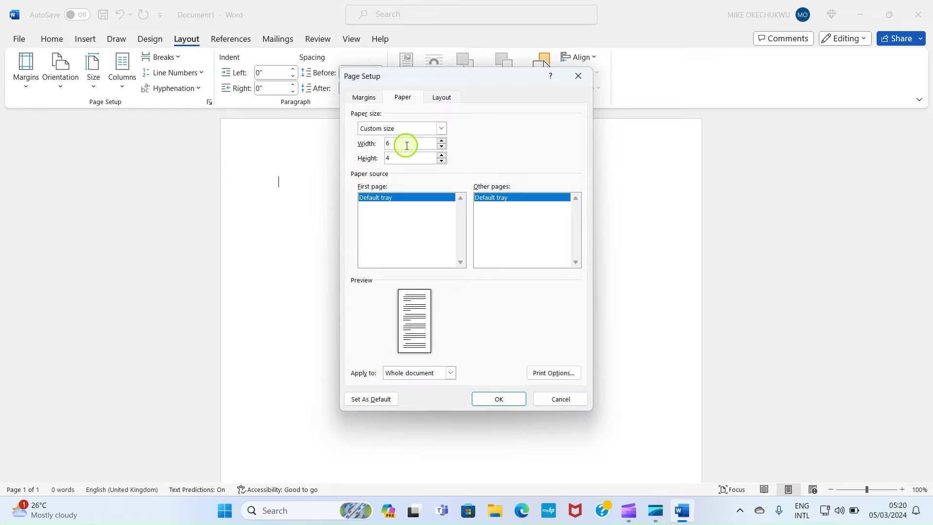
# Step: Set the top, bottom, left and right page margins to 0 and apply the page setup
pyautogui.click(364, 97)
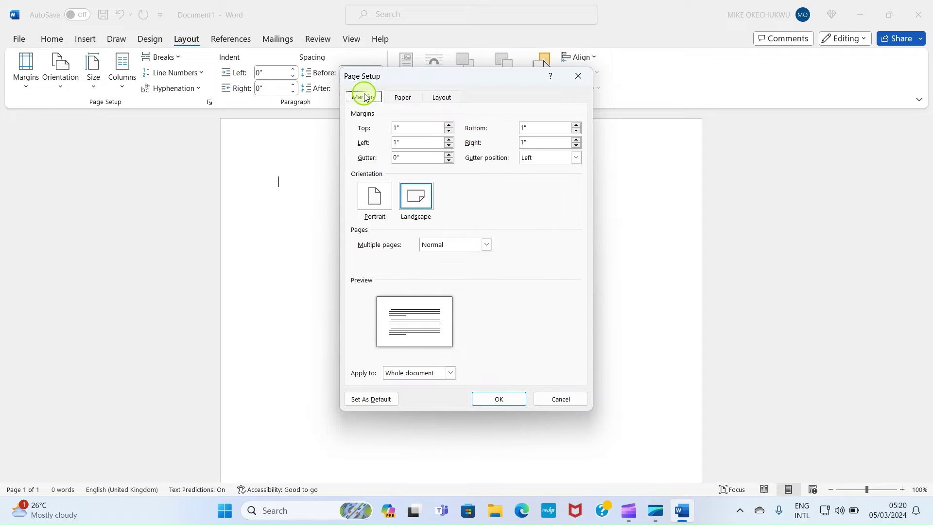
pyautogui.click(401, 127)
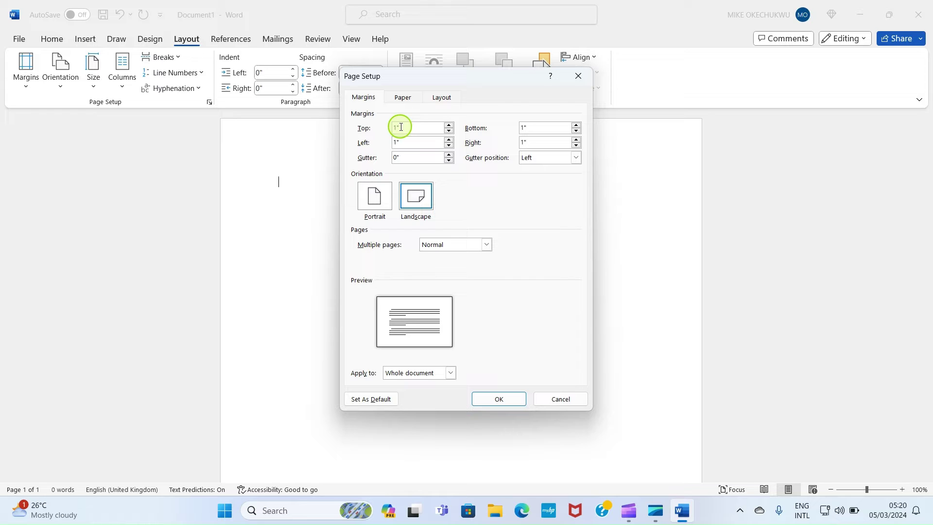
pyautogui.press('Tab')
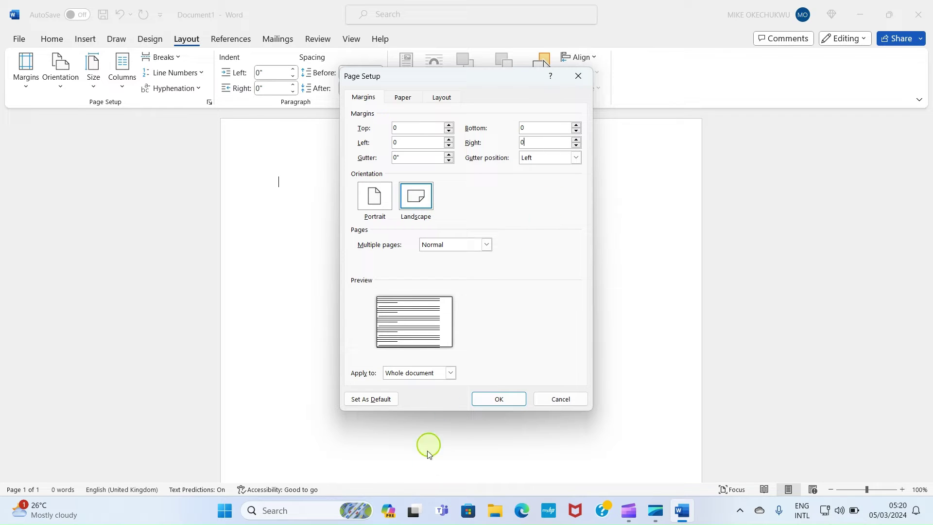
pyautogui.click(498, 400)
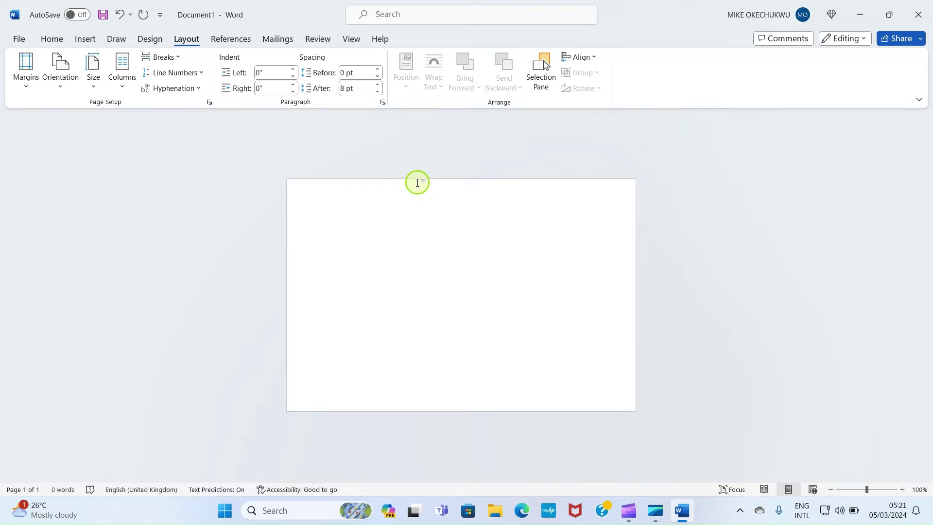
# Step: Set the page color to Plum, Accent 5, Lighter 80%, and leave the page without any text
pyautogui.click(150, 42)
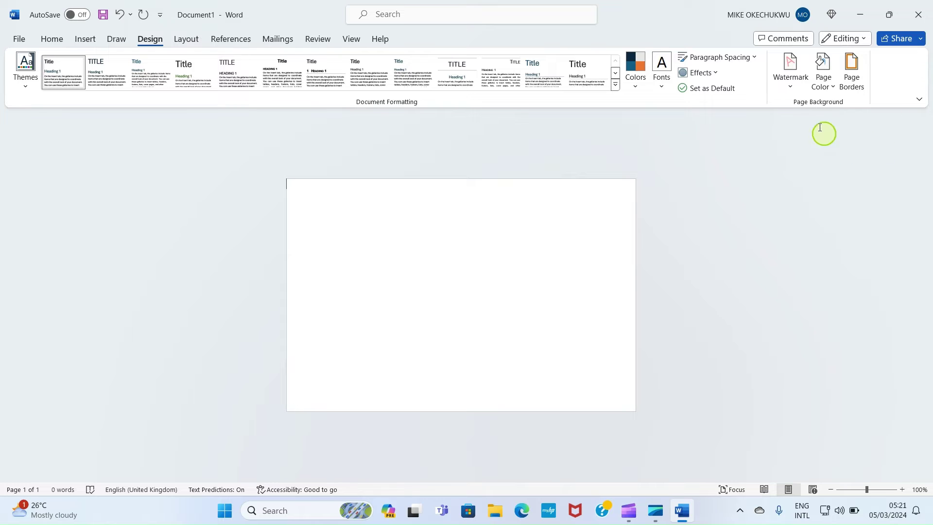
pyautogui.click(831, 88)
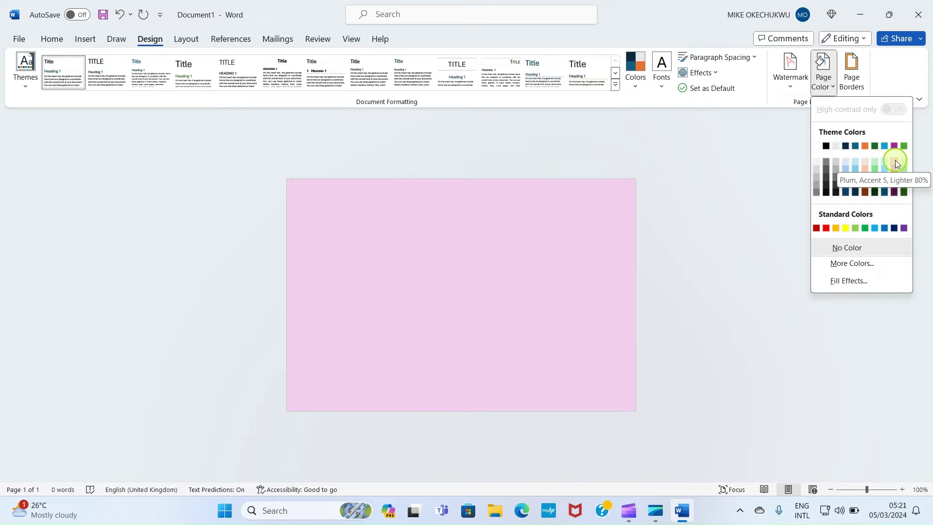
pyautogui.click(895, 164)
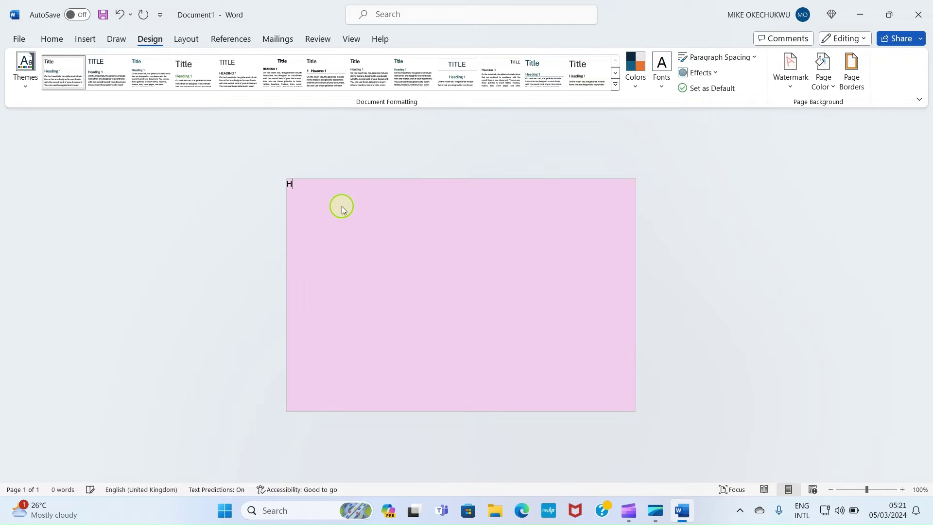
pyautogui.press('BackSpace')
pyautogui.press('BackSpace')
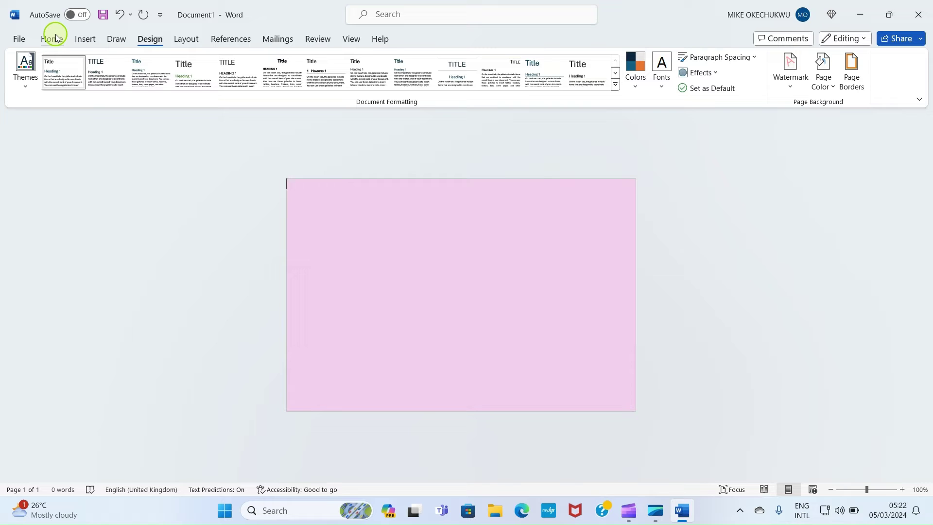
# Step: Draw a text box about 5.49 by 0.92 inches along the card's upper edge and enter "HAPPY BIRTHDAY!" in it
pyautogui.click(87, 38)
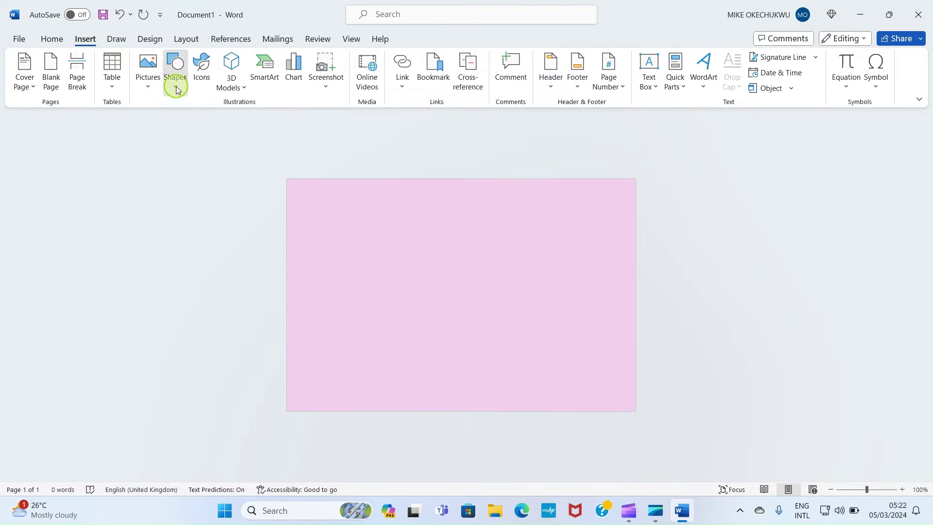
pyautogui.click(176, 89)
pyautogui.click(171, 121)
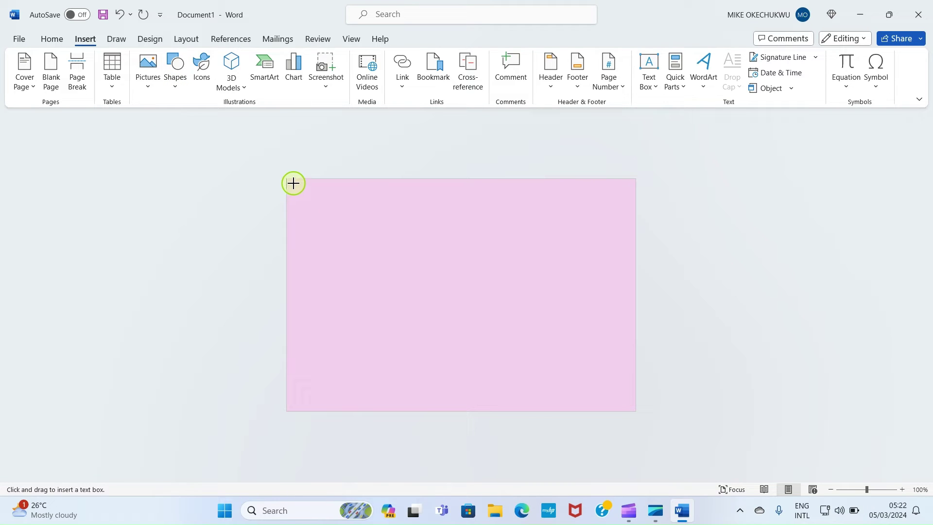
pyautogui.moveTo(293, 183); pyautogui.dragTo(615, 237)
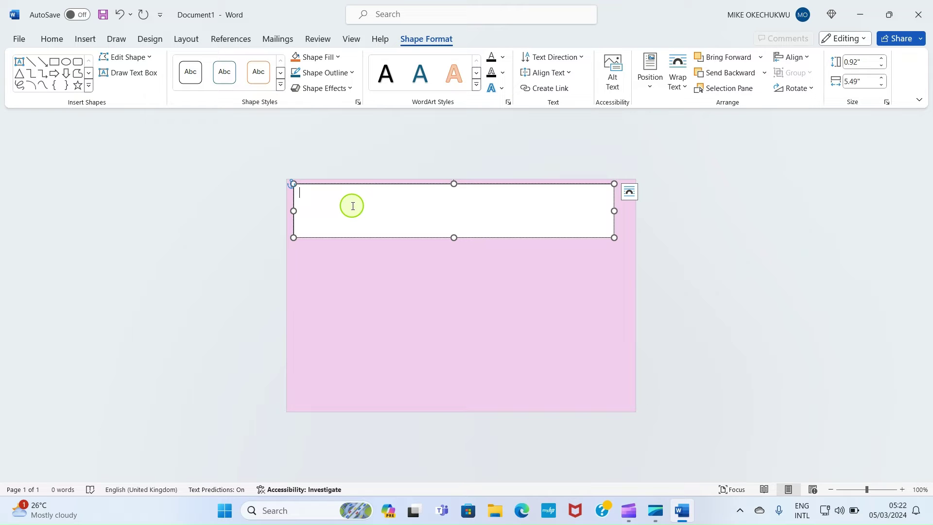
pyautogui.write('HAP')
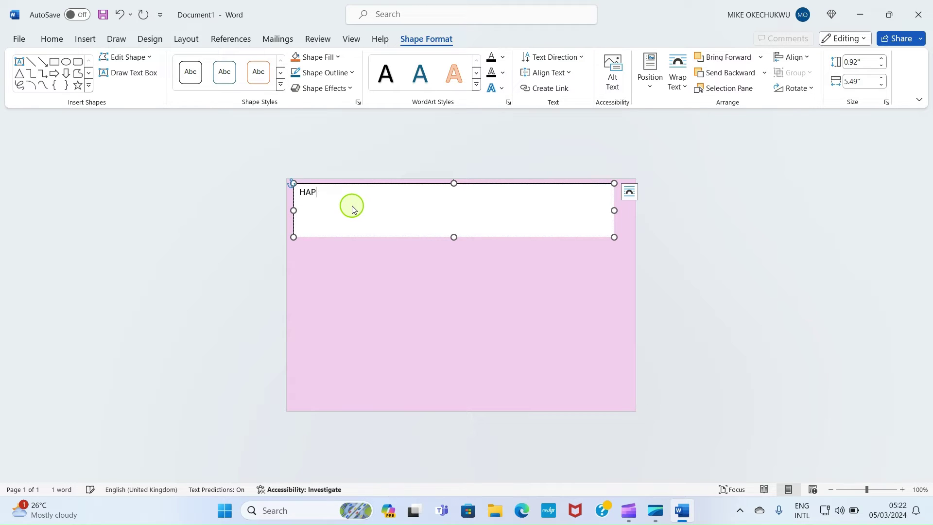
pyautogui.write('PY BIRTHDAY!')
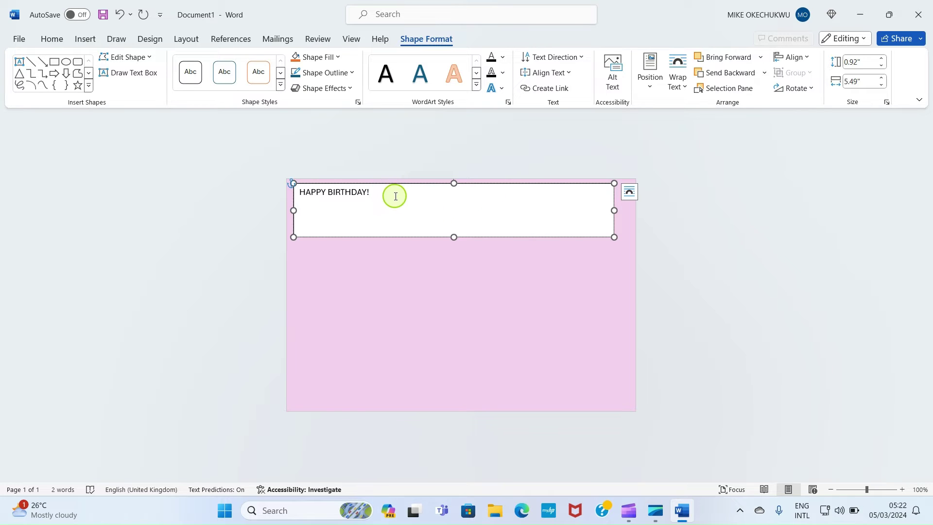
# Step: Format the HAPPY BIRTHDAY! text as Baguet Script, size 48, and widen its text box to about 5.91 inches
pyautogui.hotkey('ctrl', 'a')
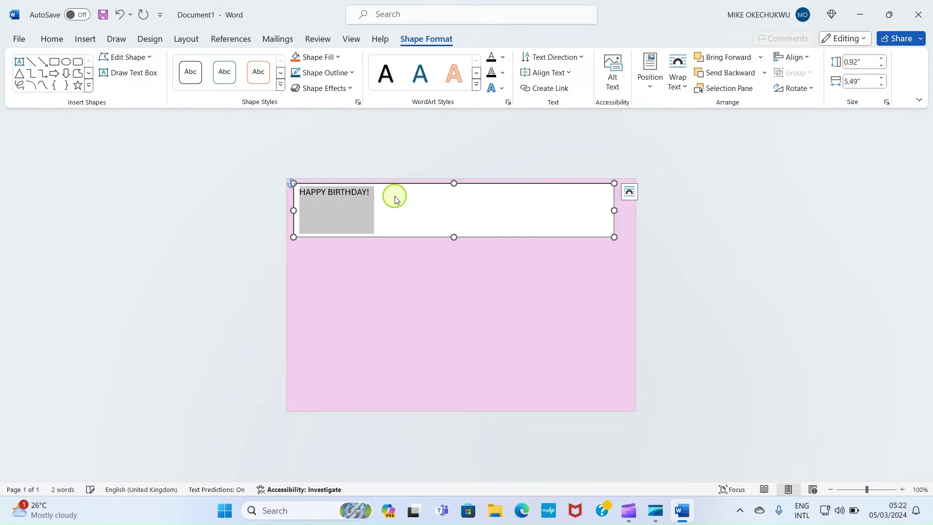
pyautogui.click(59, 39)
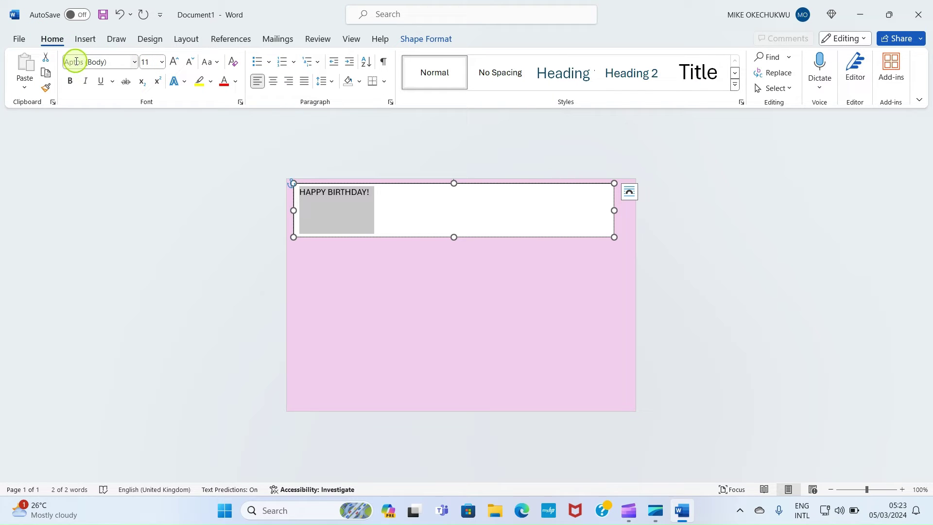
pyautogui.click(134, 62)
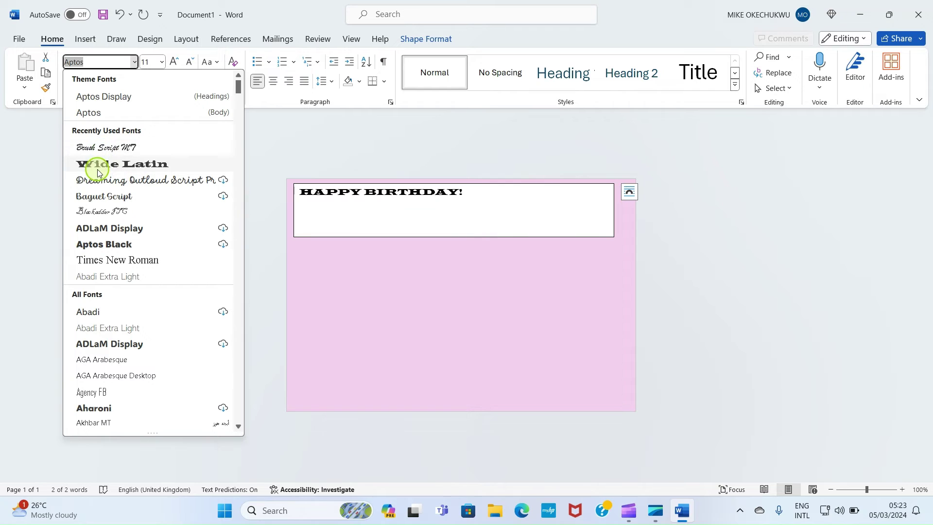
pyautogui.click(108, 199)
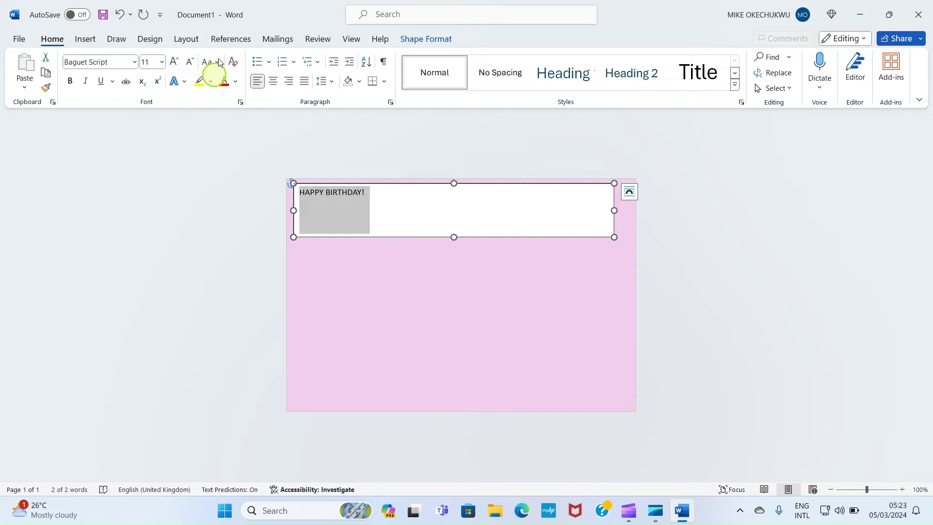
pyautogui.click(162, 63)
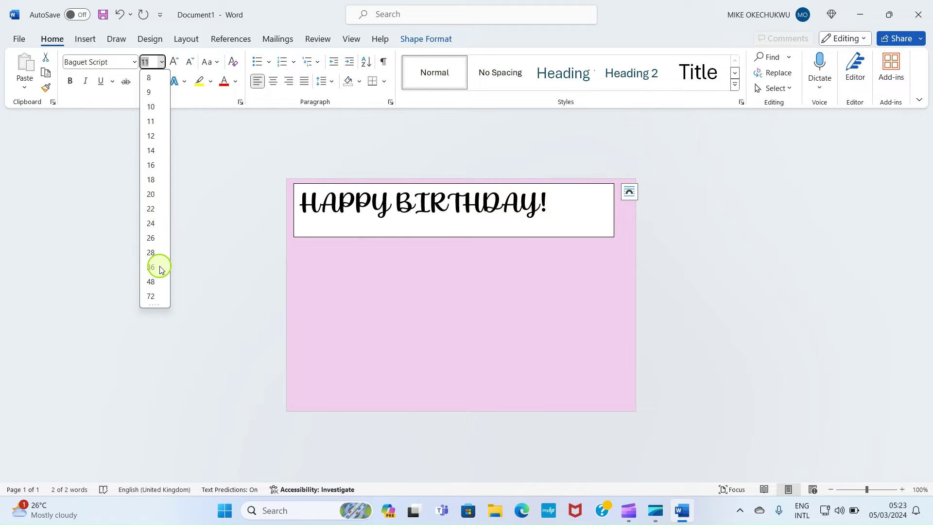
pyautogui.click(151, 282)
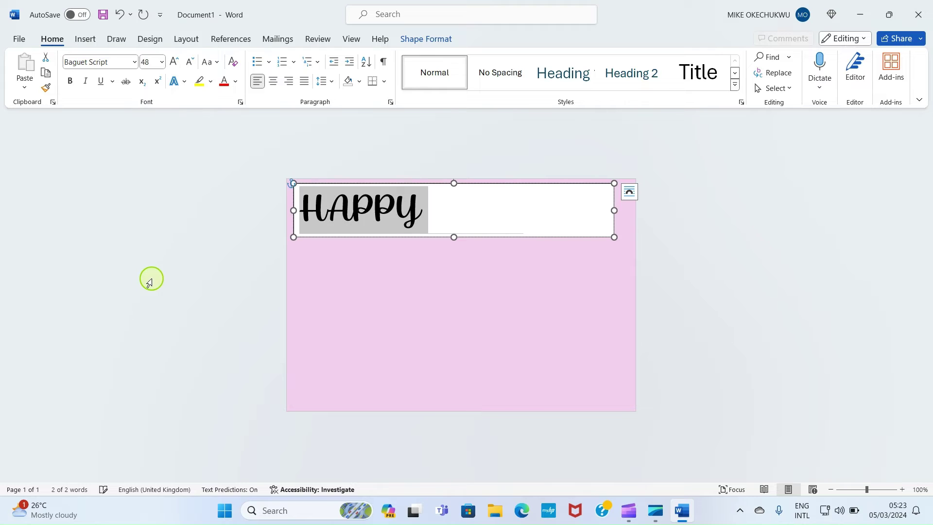
pyautogui.moveTo(616, 211); pyautogui.dragTo(638, 212)
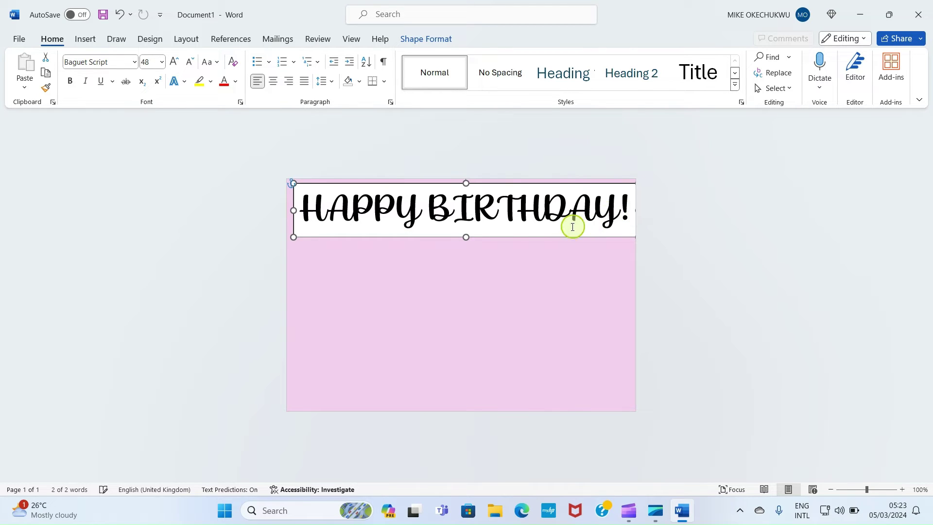
# Step: Color only the exclamation mark of the HAPPY BIRTHDAY! text light green
pyautogui.click(630, 206)
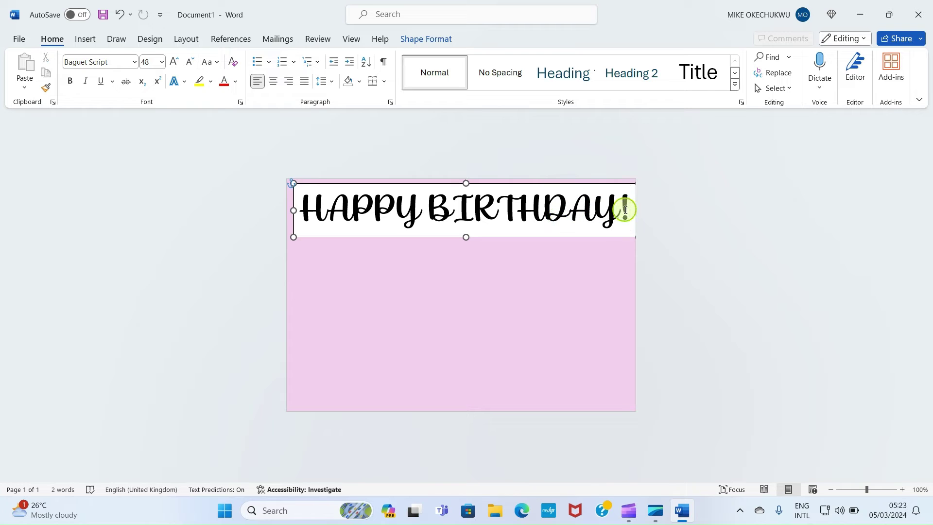
pyautogui.moveTo(630, 206); pyautogui.dragTo(621, 207)
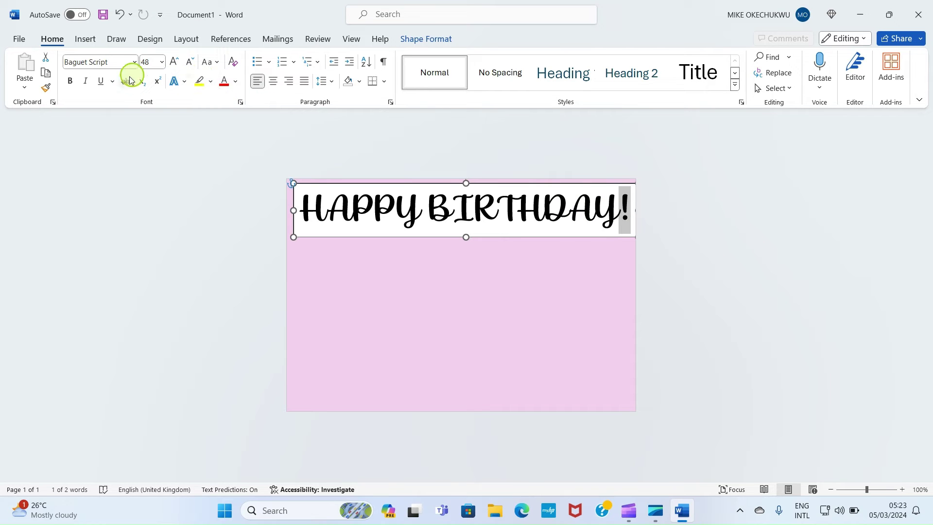
pyautogui.click(235, 82)
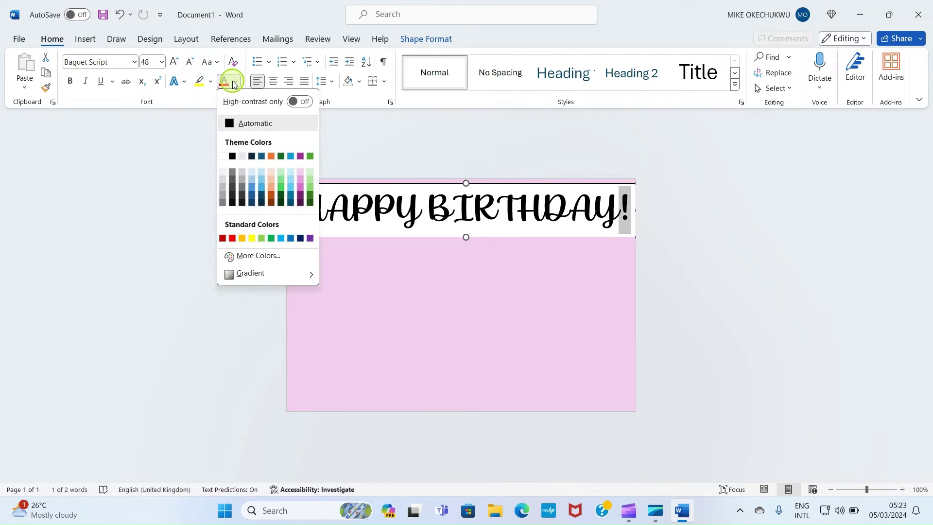
pyautogui.click(281, 182)
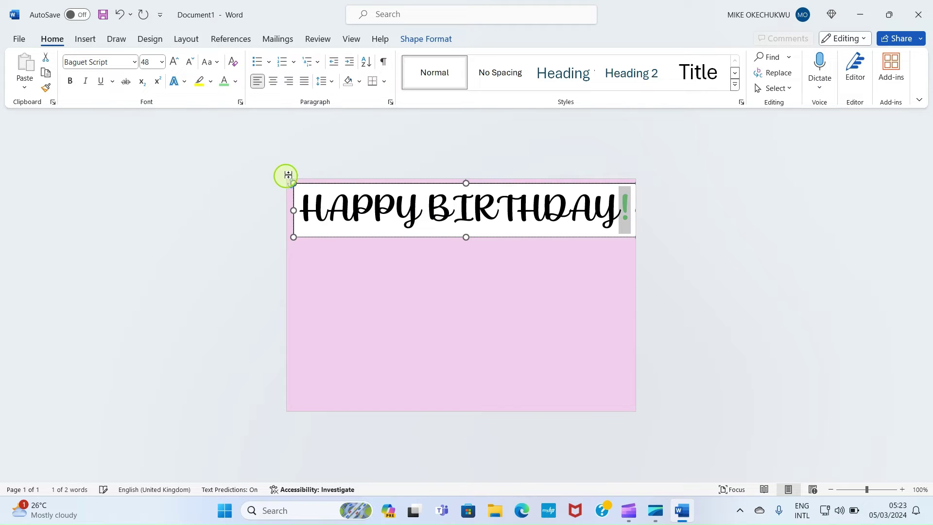
# Step: Remove the shape fill and the shape outline from the HAPPY BIRTHDAY! text box
pyautogui.click(405, 208)
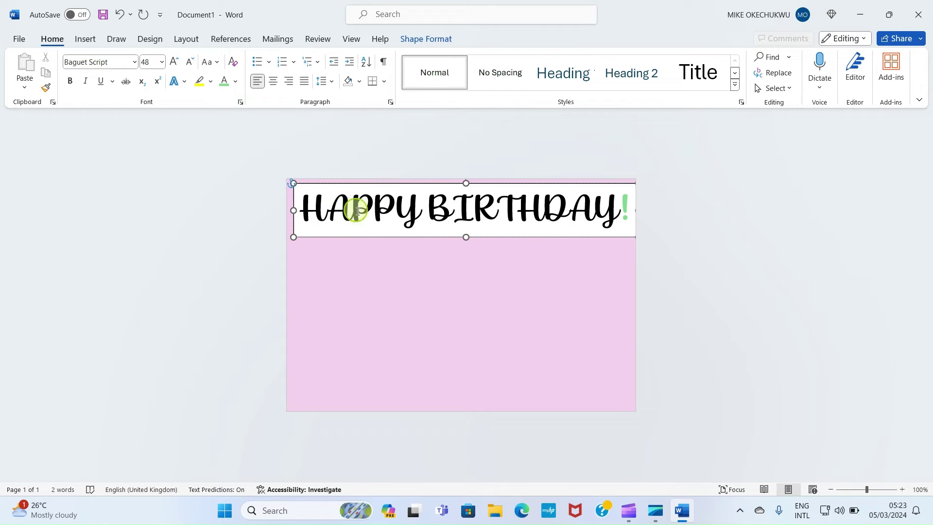
pyautogui.click(396, 209)
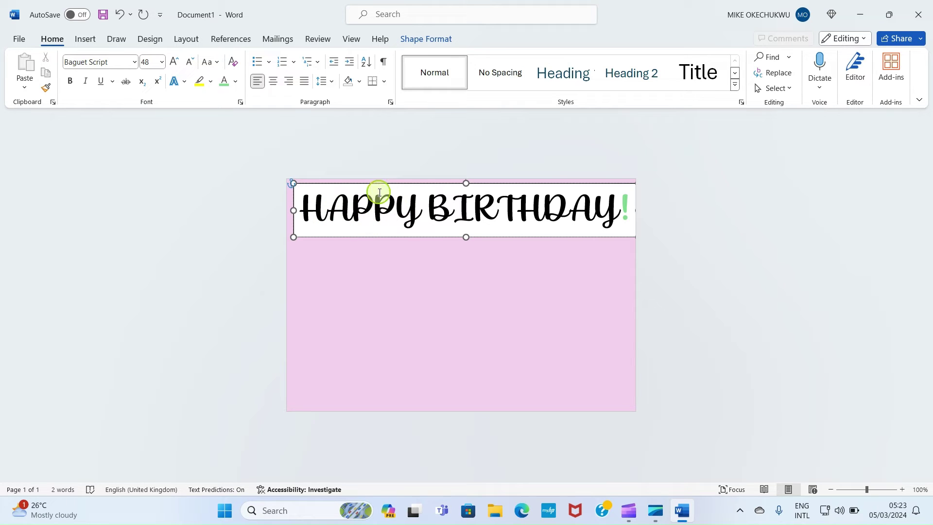
pyautogui.click(420, 39)
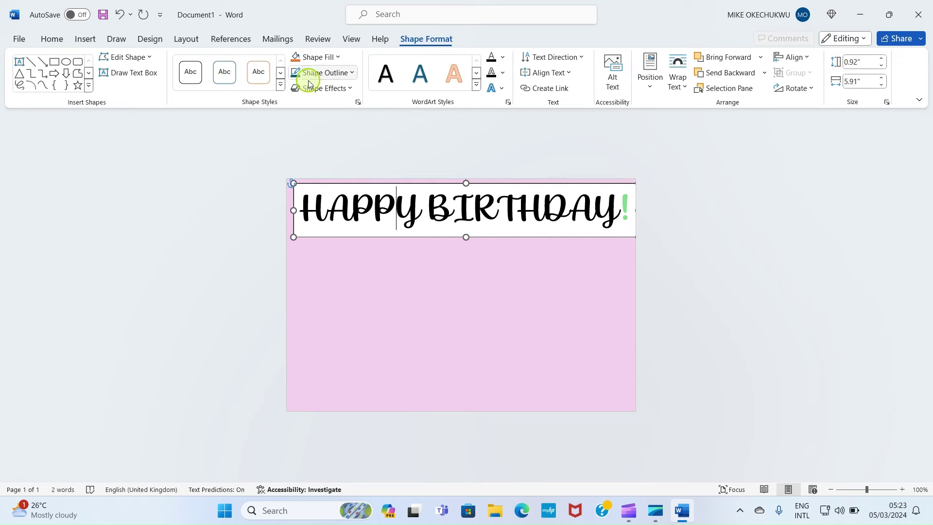
pyautogui.click(338, 57)
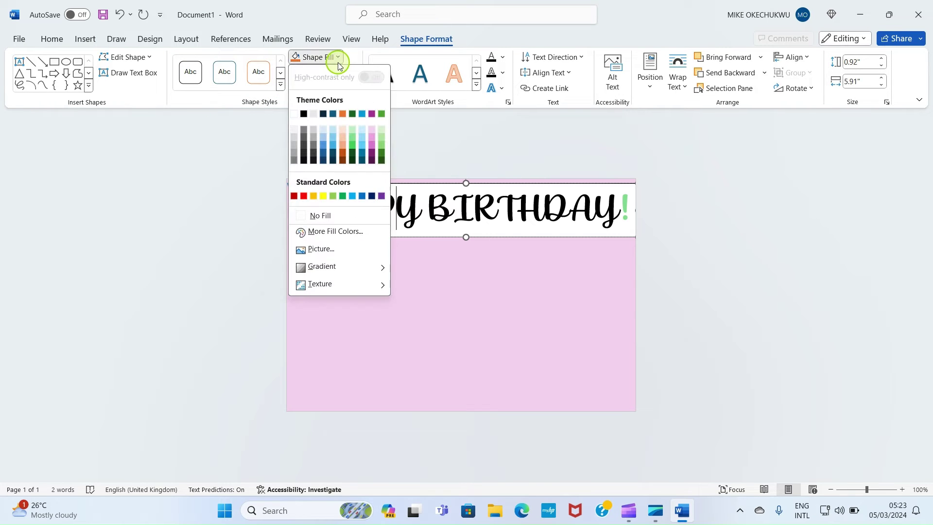
pyautogui.click(302, 219)
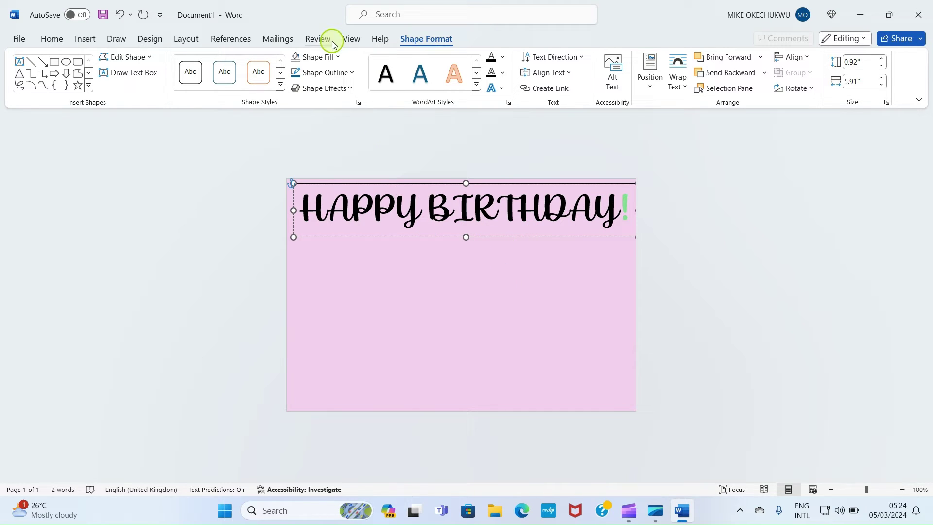
pyautogui.click(352, 75)
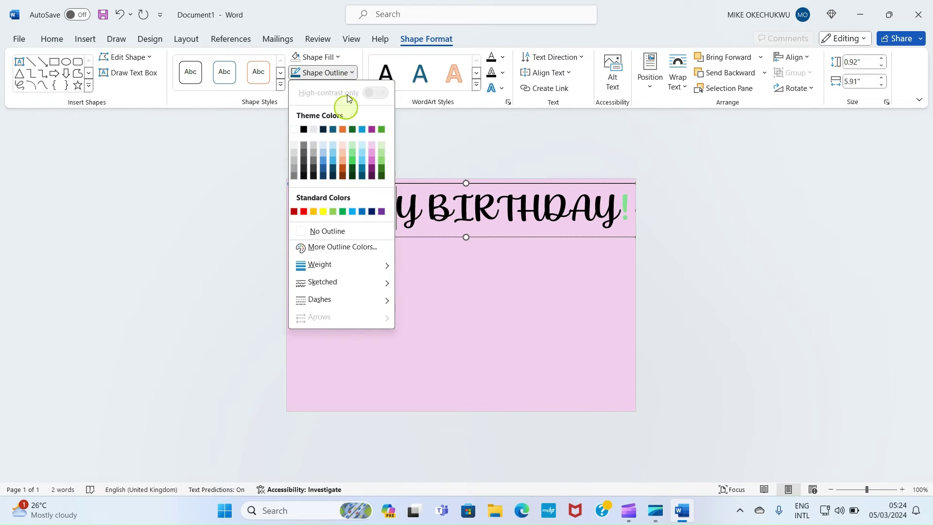
pyautogui.click(309, 230)
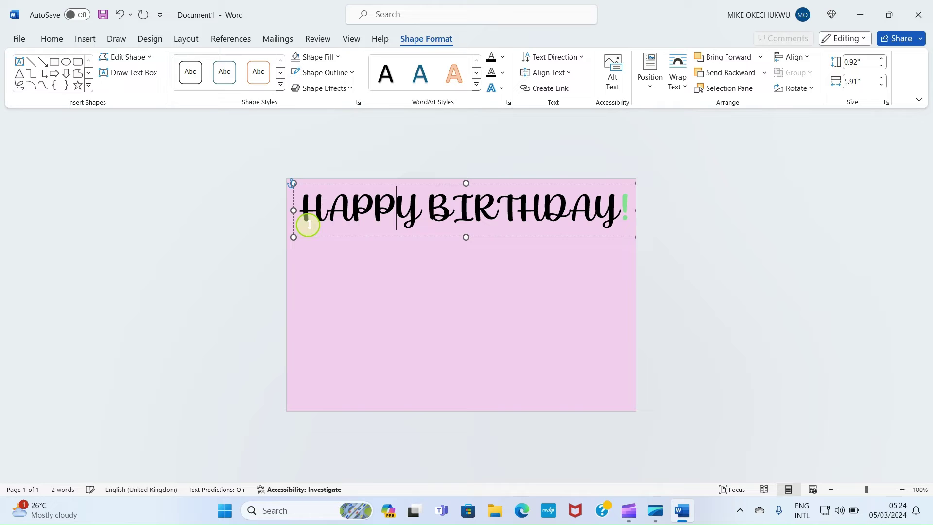
pyautogui.click(469, 289)
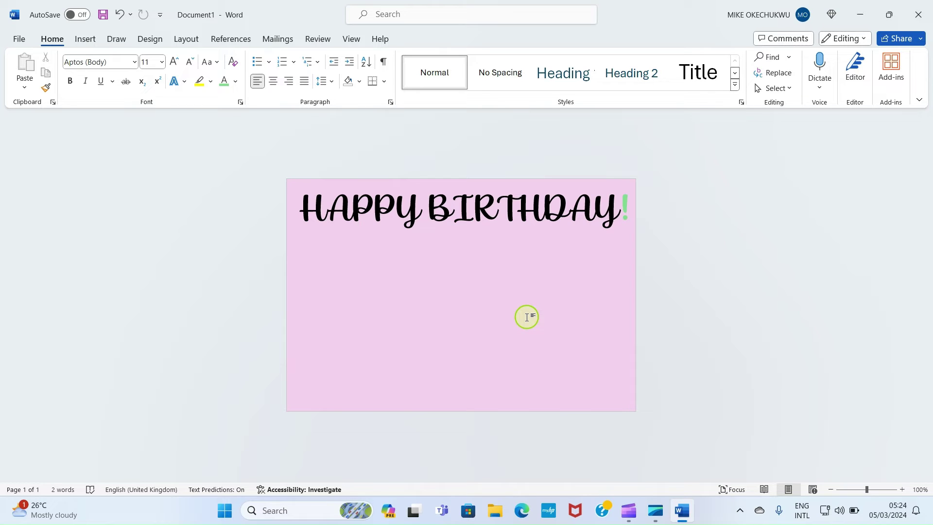
# Step: Insert the picture IMG_0674 from the MY PICTURES folder on this device into the card
pyautogui.click(85, 39)
pyautogui.click(147, 82)
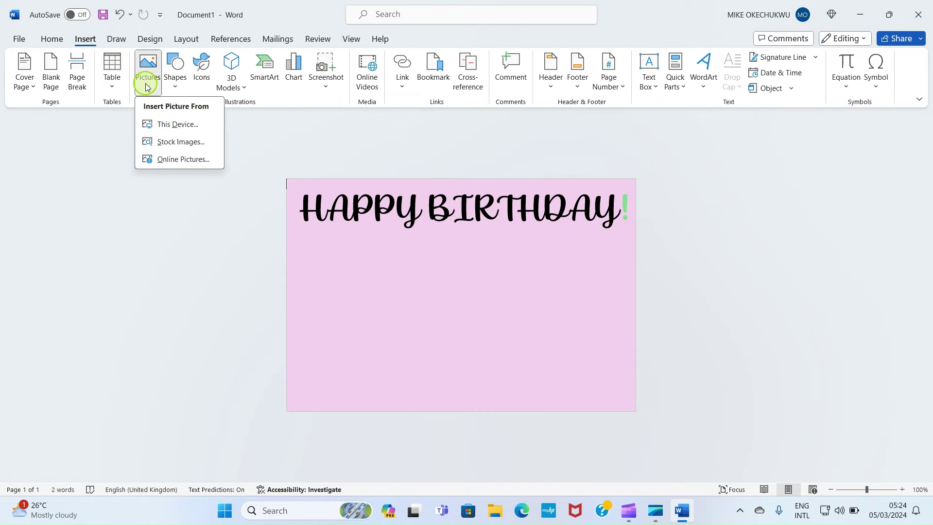
pyautogui.click(169, 126)
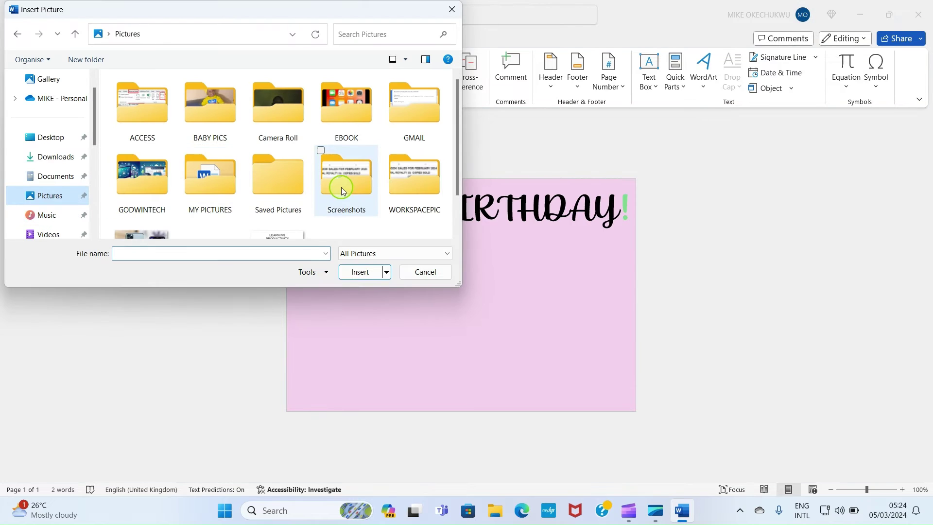
pyautogui.doubleClick(226, 195)
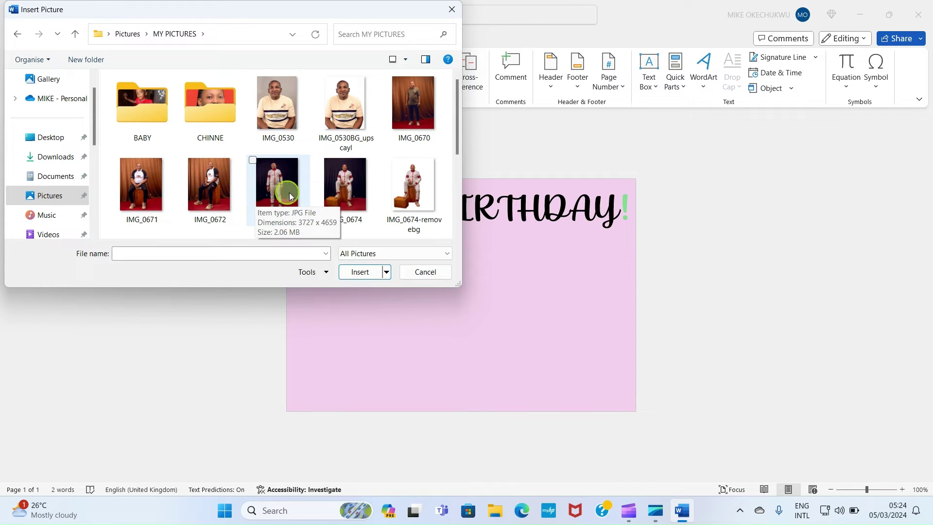
pyautogui.click(336, 172)
pyautogui.click(359, 273)
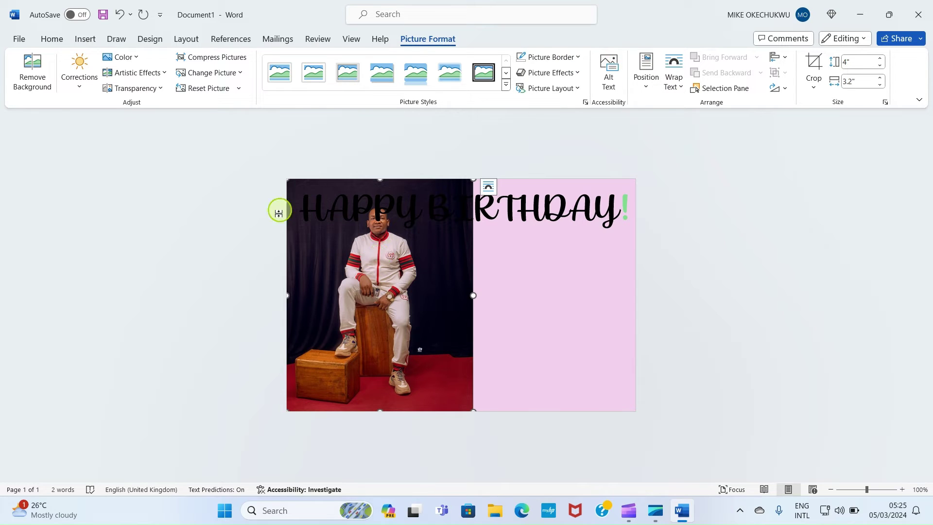
# Step: Set the photo's text wrapping to In Front of Text and move it toward the middle of the card
pyautogui.click(679, 88)
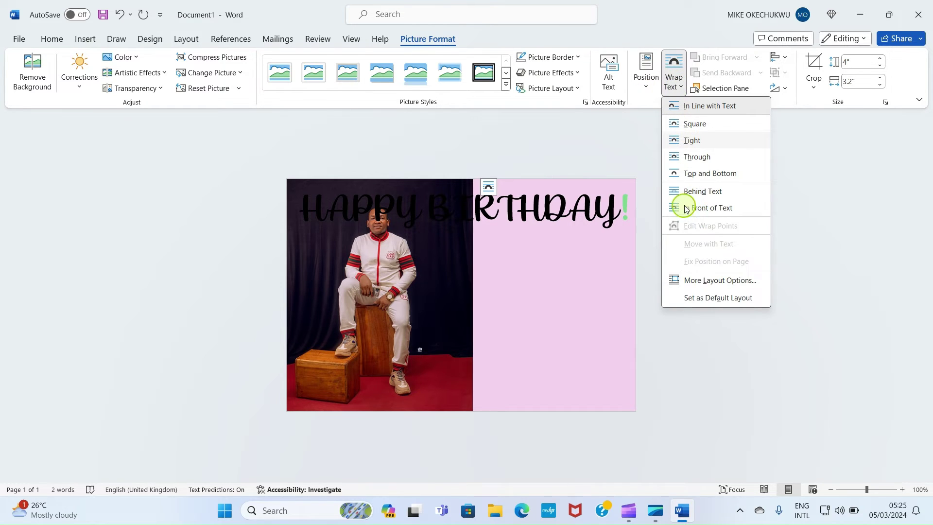
pyautogui.click(714, 209)
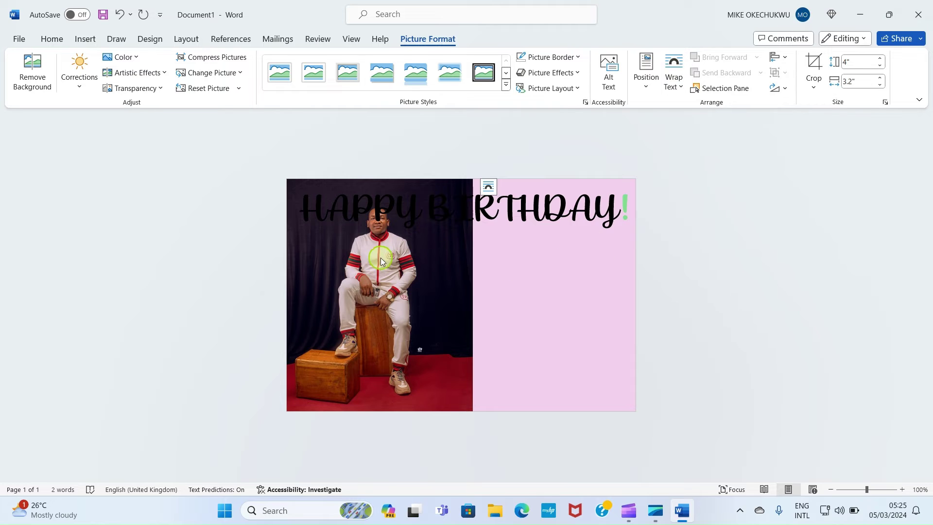
pyautogui.moveTo(380, 257); pyautogui.dragTo(395, 243)
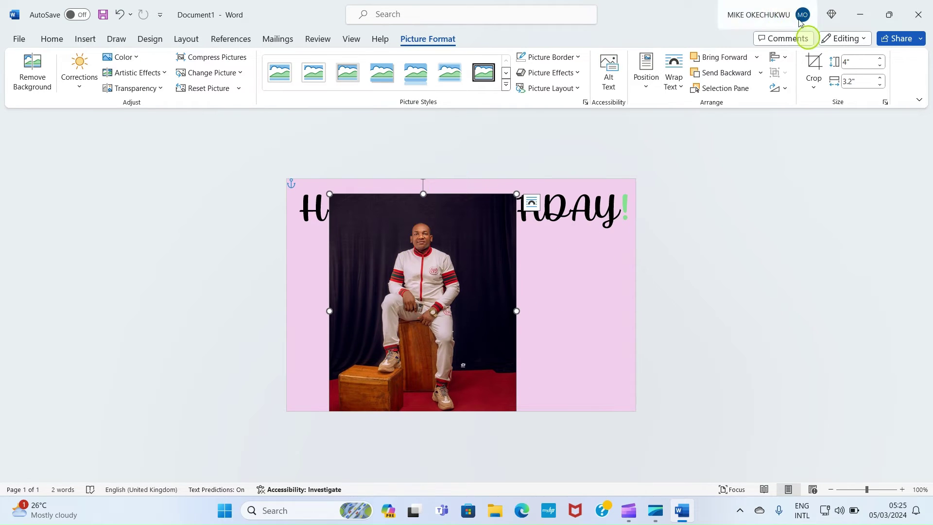
# Step: Crop the photo's upper edge down to just above the man's head, leaving a height of about 3.56 inches
pyautogui.click(802, 63)
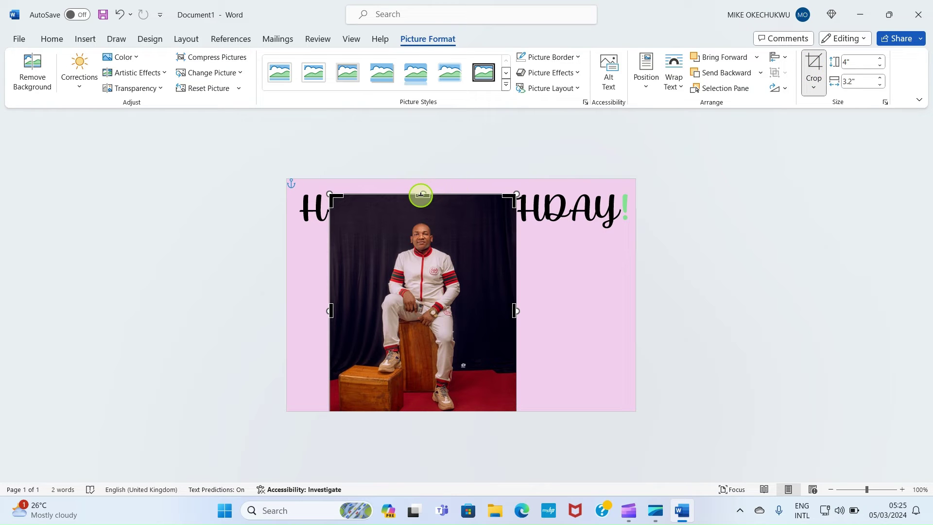
pyautogui.moveTo(421, 197); pyautogui.dragTo(413, 220)
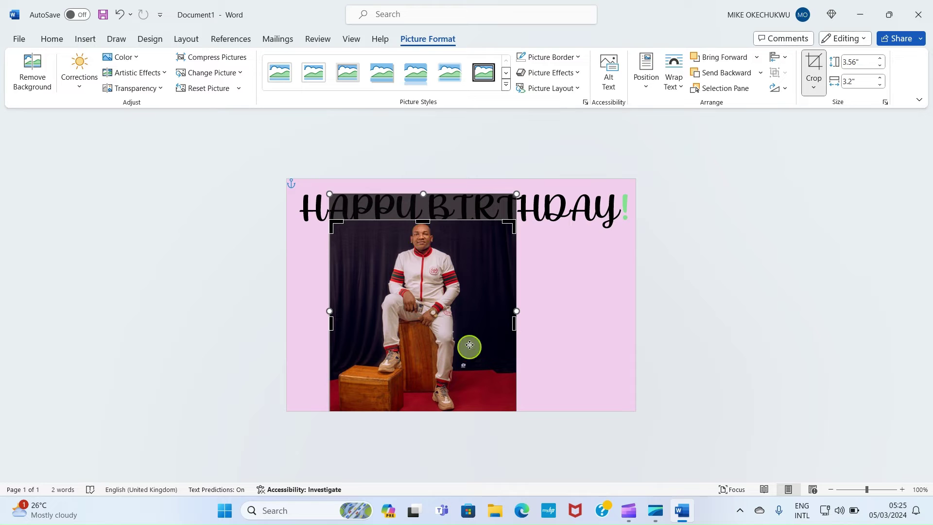
pyautogui.click(562, 294)
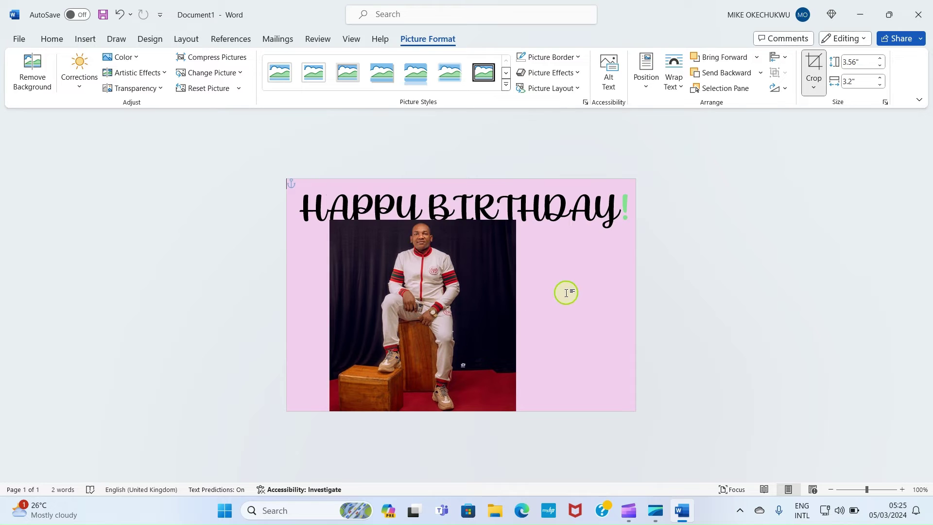
pyautogui.click(422, 281)
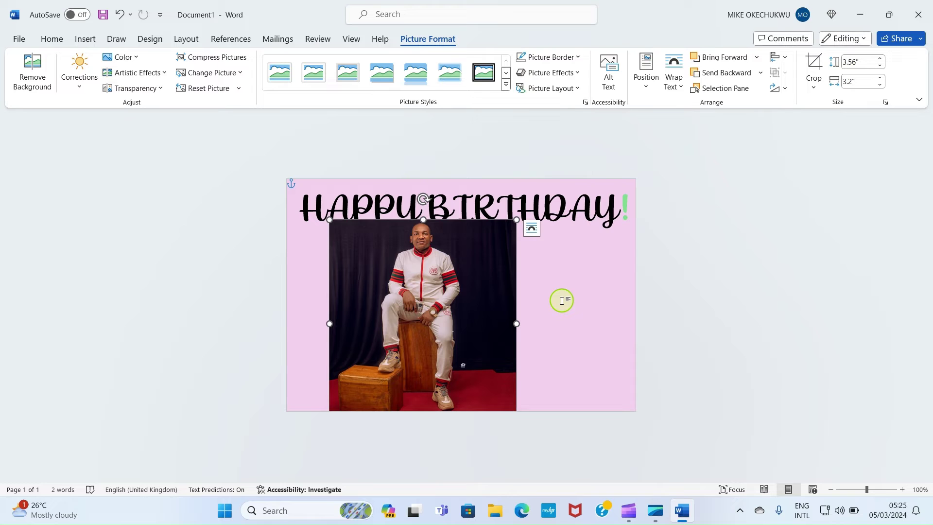
# Step: Switch to Google Chrome and open the remove.bg website
pyautogui.click(868, 19)
pyautogui.click(32, 204)
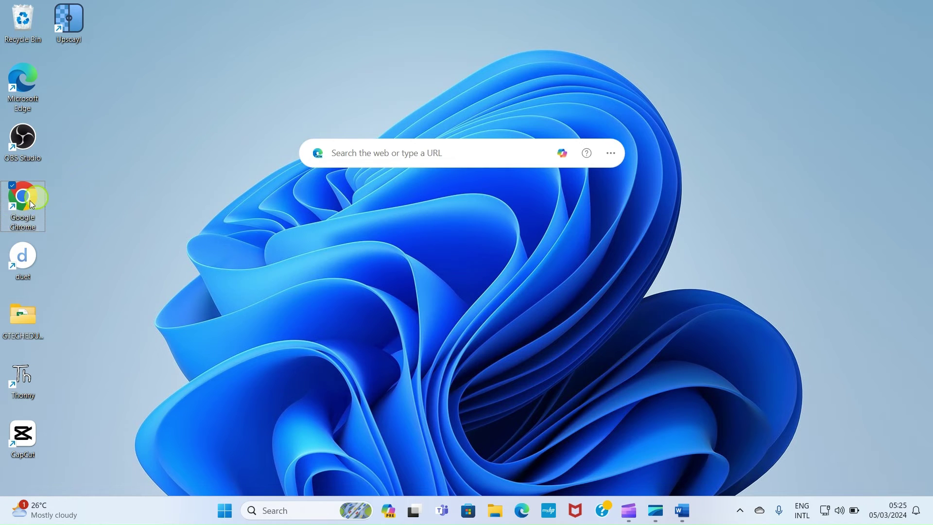
pyautogui.doubleClick(25, 210)
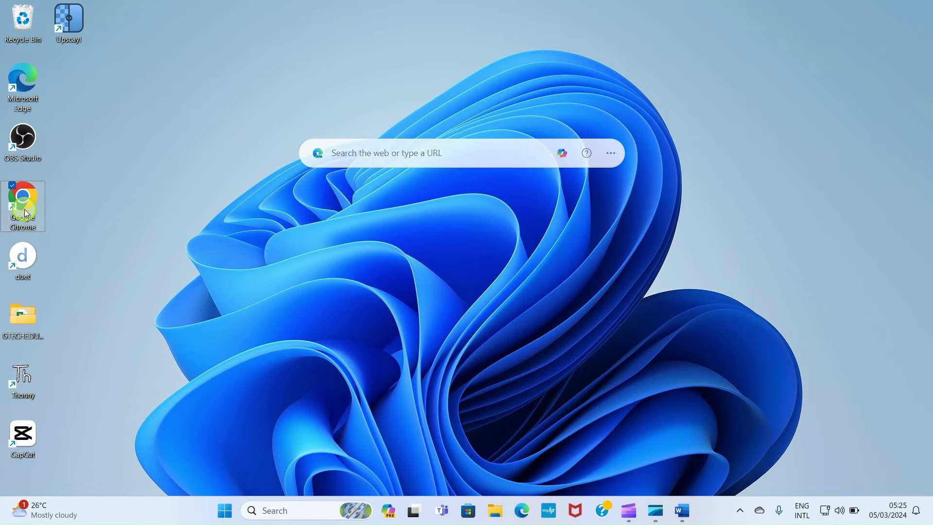
pyautogui.write('bg')
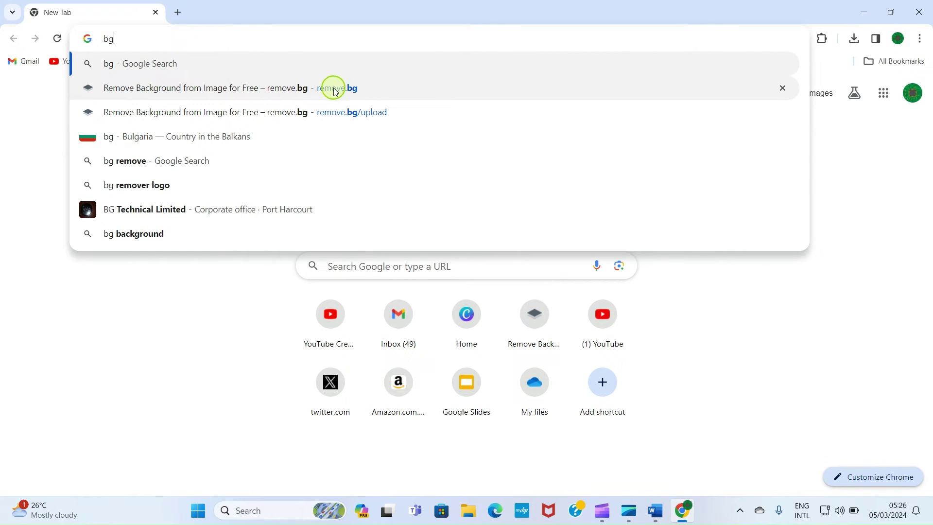
pyautogui.click(303, 92)
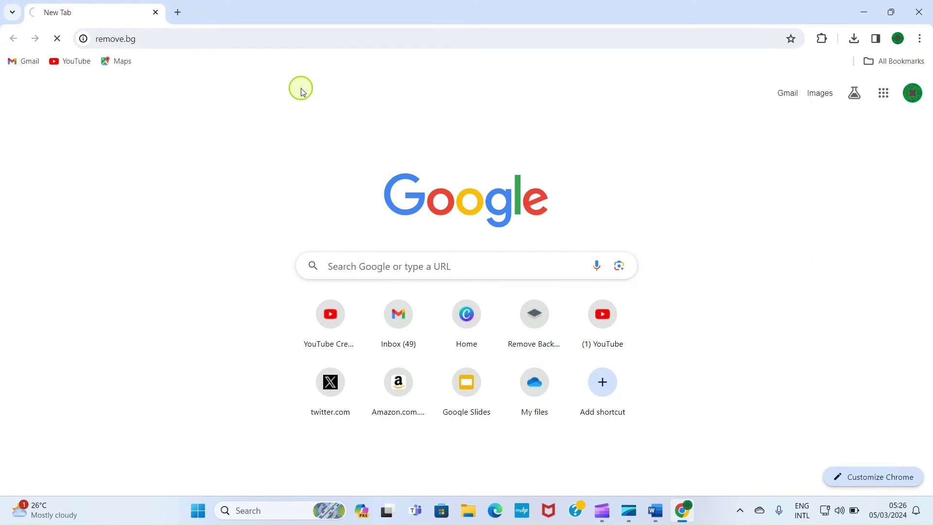
# Step: Upload IMG_0674 from the MY PICTURES folder to remove.bg and download the background-free version at 447 × 559 px
pyautogui.click(596, 324)
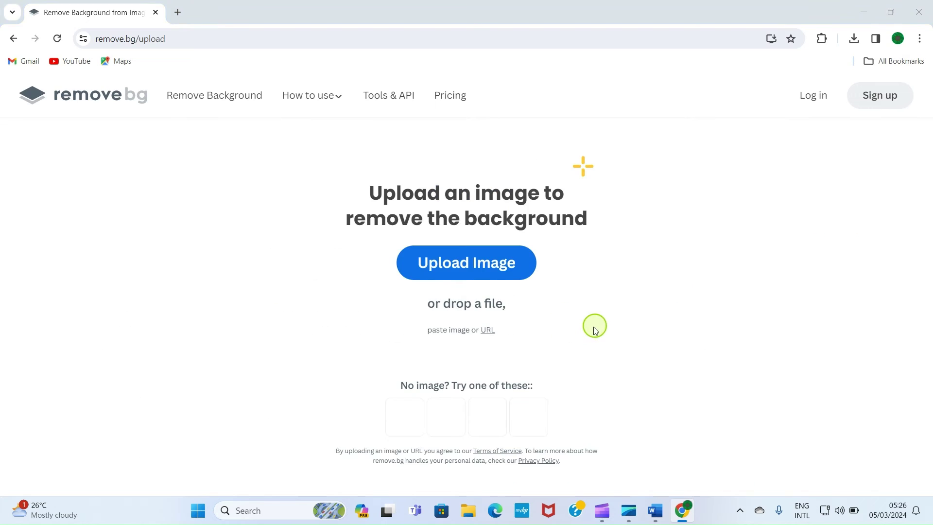
pyautogui.click(44, 217)
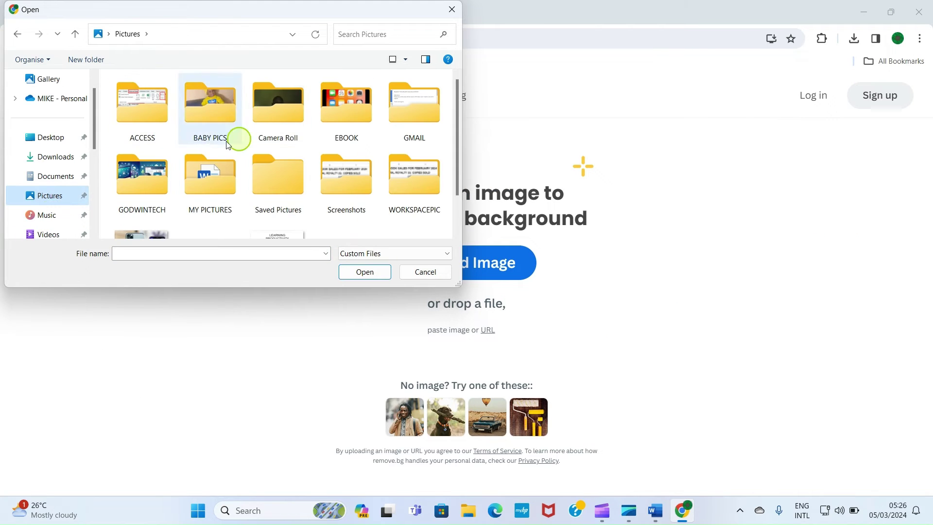
pyautogui.doubleClick(210, 178)
pyautogui.click(345, 179)
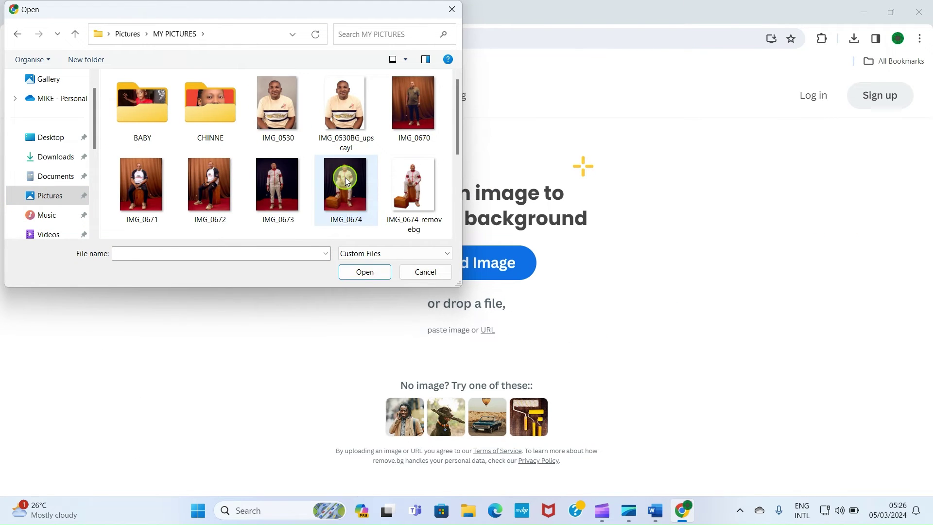
pyautogui.doubleClick(345, 179)
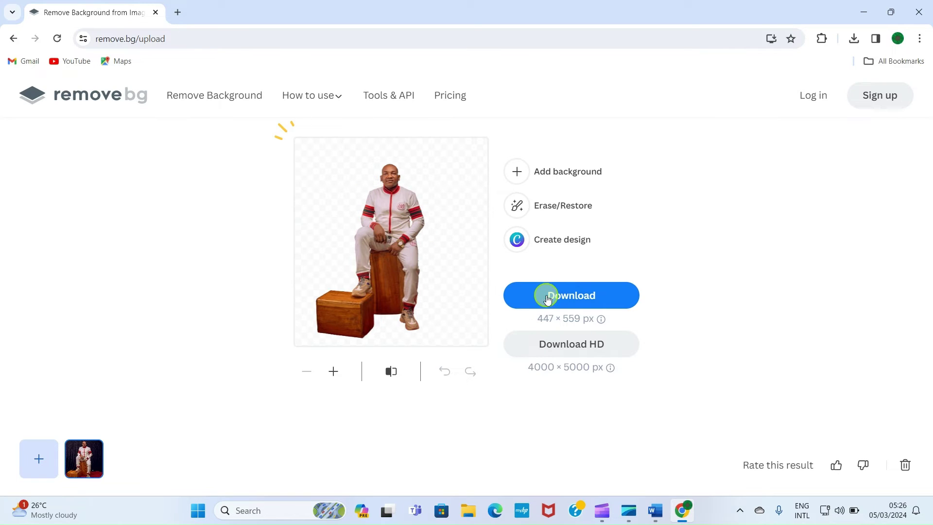
pyautogui.click(570, 298)
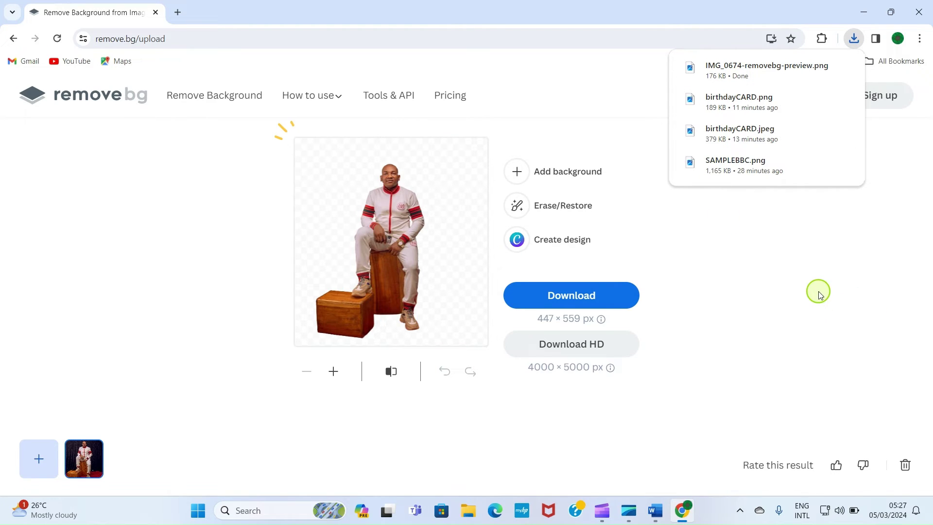
# Step: Switch back to the card in Word and delete the photo with the dark background
pyautogui.click(857, 9)
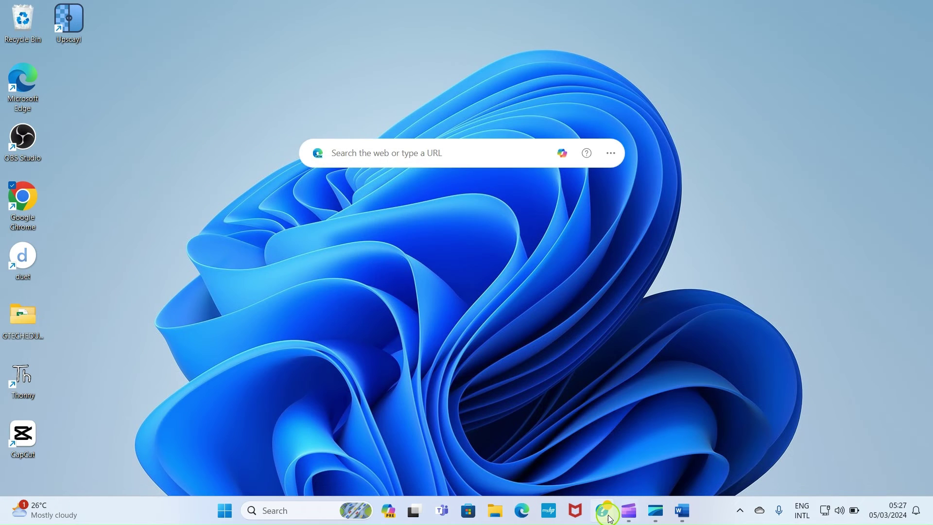
pyautogui.click(631, 512)
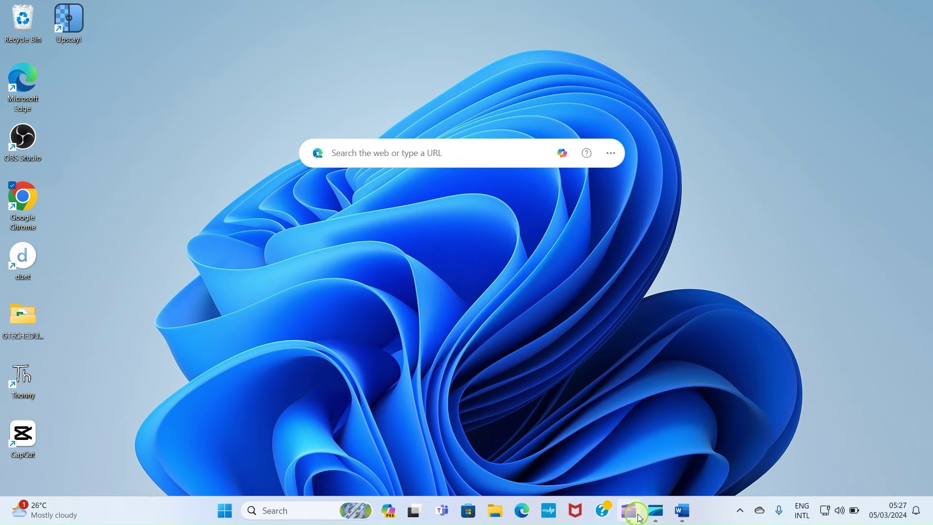
pyautogui.click(684, 518)
pyautogui.click(500, 232)
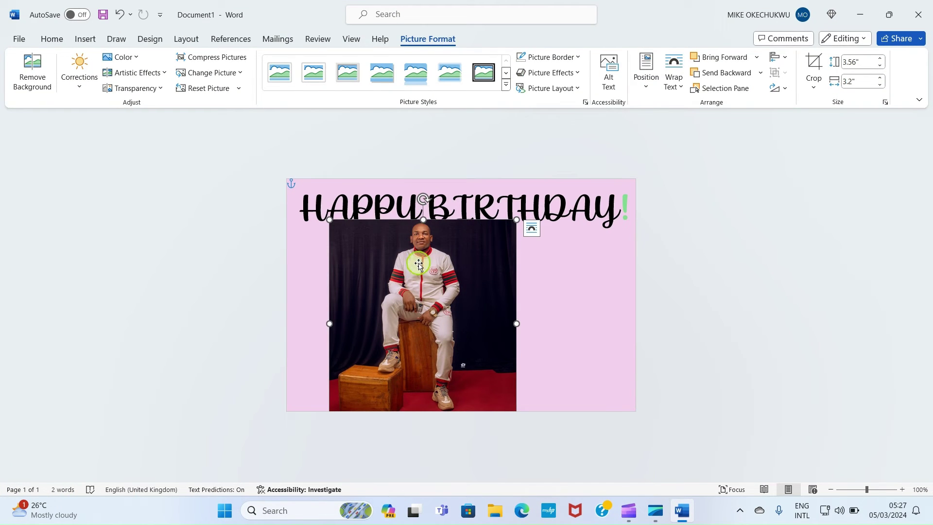
pyautogui.press('Delete')
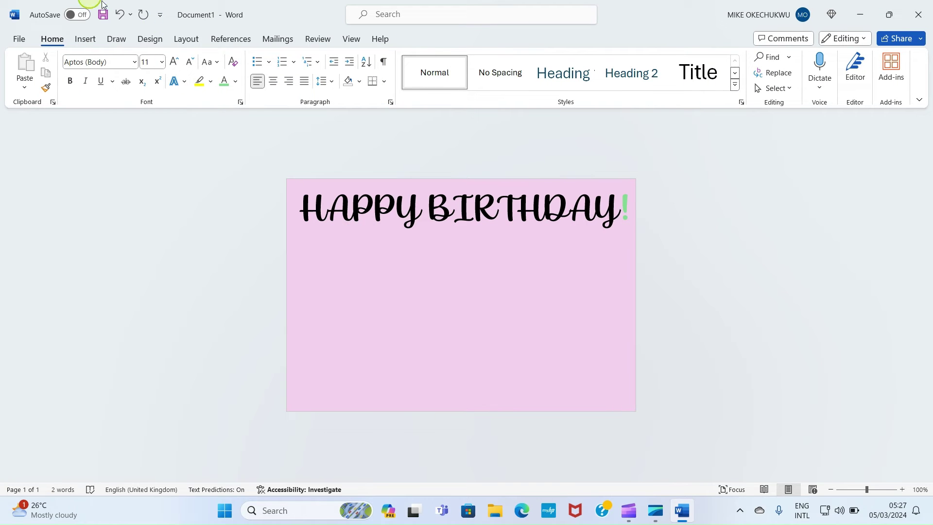
# Step: Insert the picture IMG_0674-removebg-preview from the Downloads folder into the card
pyautogui.click(97, 41)
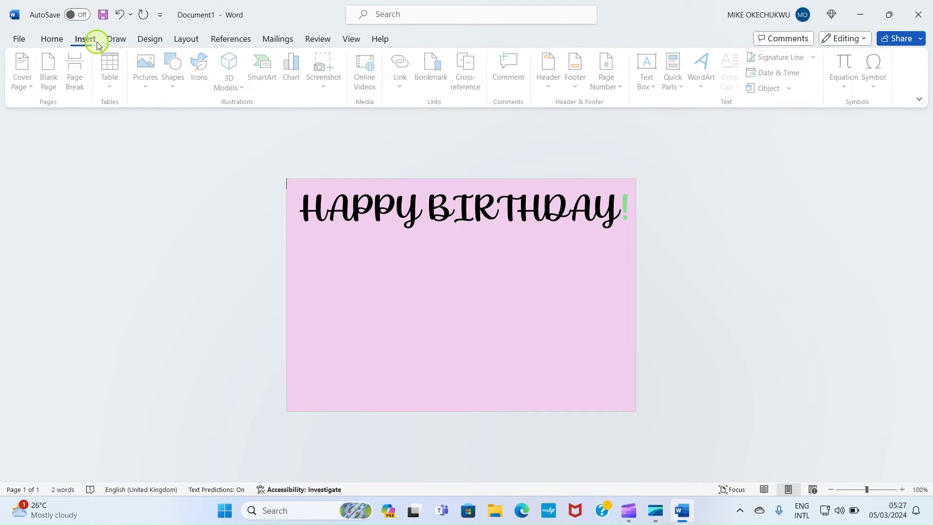
pyautogui.click(146, 86)
pyautogui.click(163, 124)
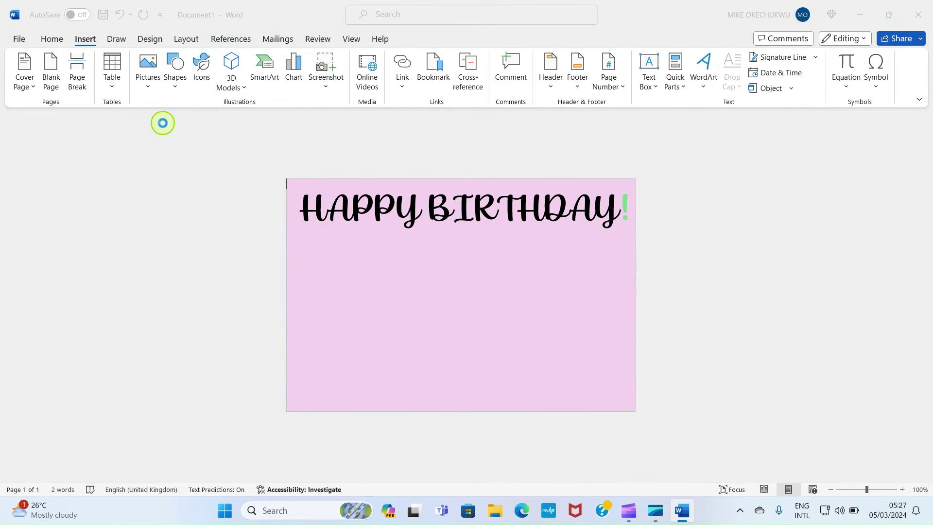
pyautogui.click(130, 118)
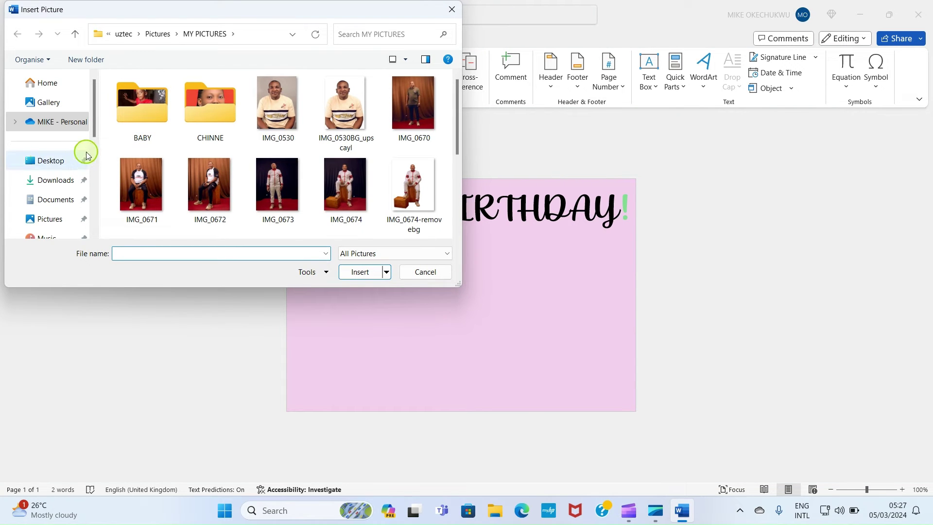
pyautogui.click(55, 181)
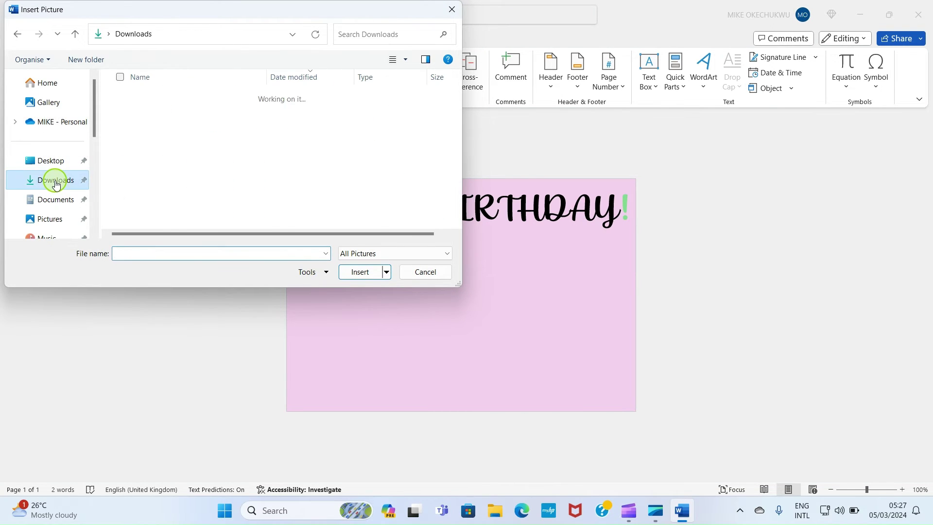
pyautogui.click(144, 116)
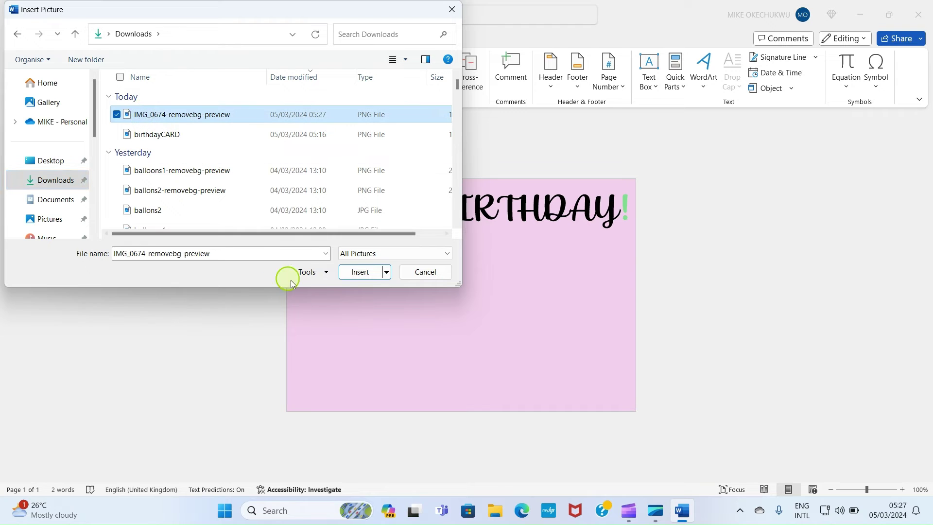
pyautogui.click(363, 275)
pyautogui.moveTo(369, 268); pyautogui.dragTo(377, 269)
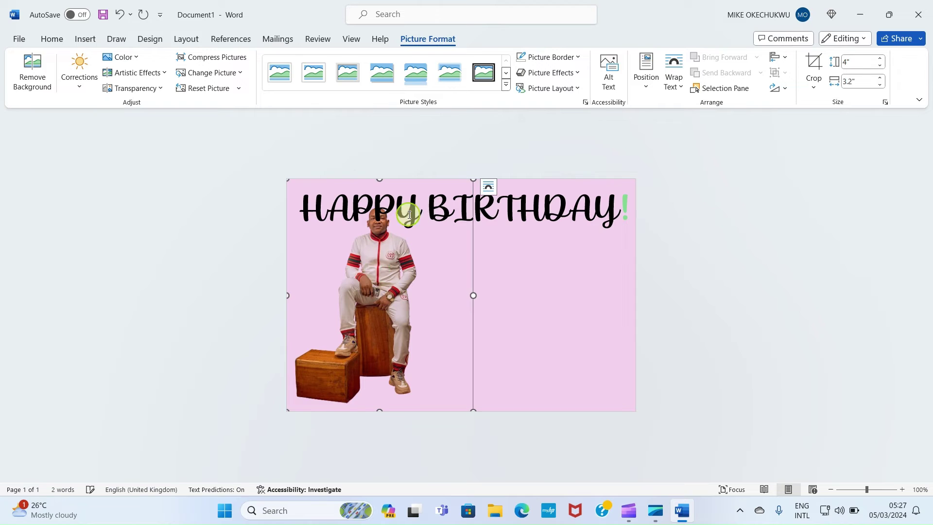
# Step: Set the photo's text wrapping to In Front of Text and move it to the middle of the card
pyautogui.click(684, 90)
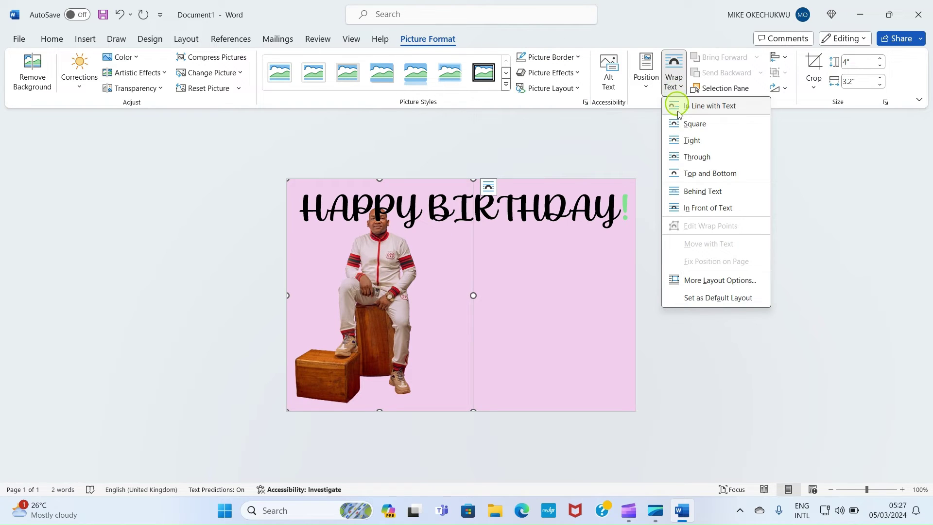
pyautogui.click(688, 209)
pyautogui.moveTo(371, 263); pyautogui.dragTo(467, 282)
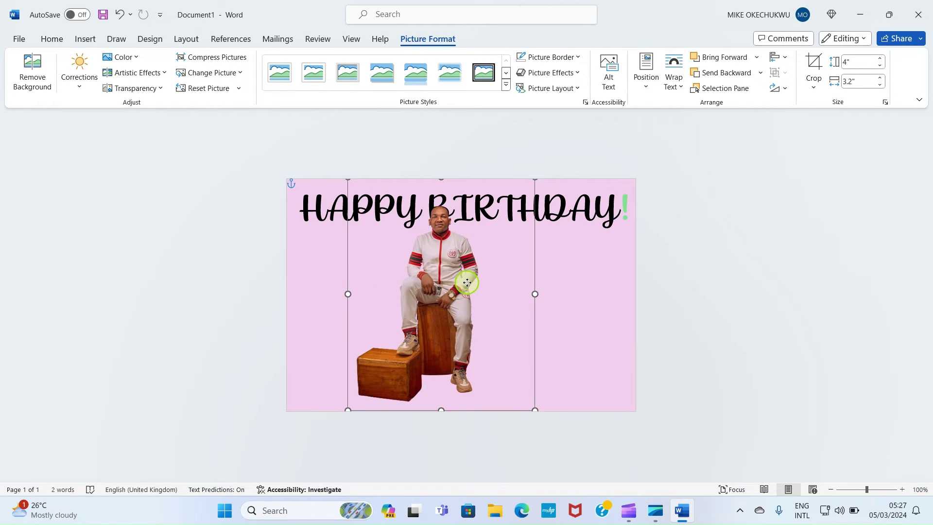
# Step: Crop the photo on all four sides to the man's head and torso, about 1.29 inches high and 1.51 inches wide
pyautogui.click(814, 64)
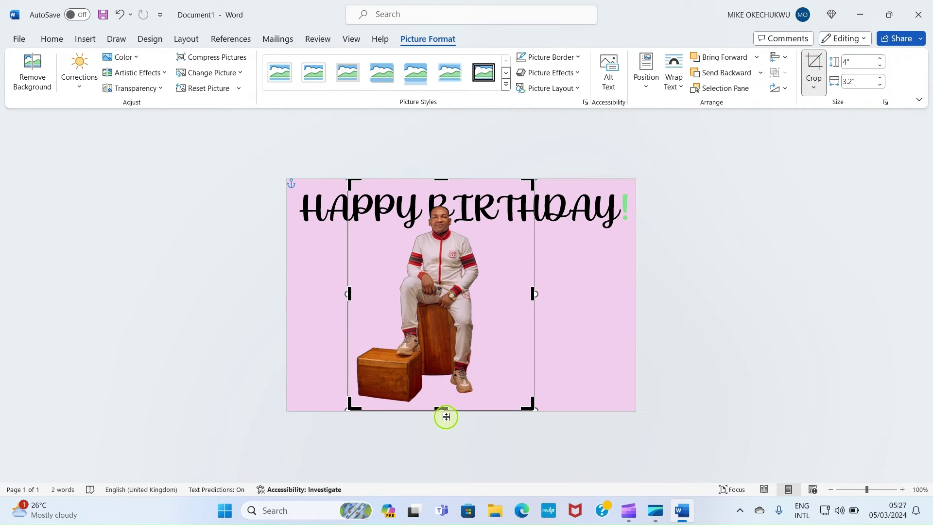
pyautogui.moveTo(440, 407); pyautogui.dragTo(462, 277)
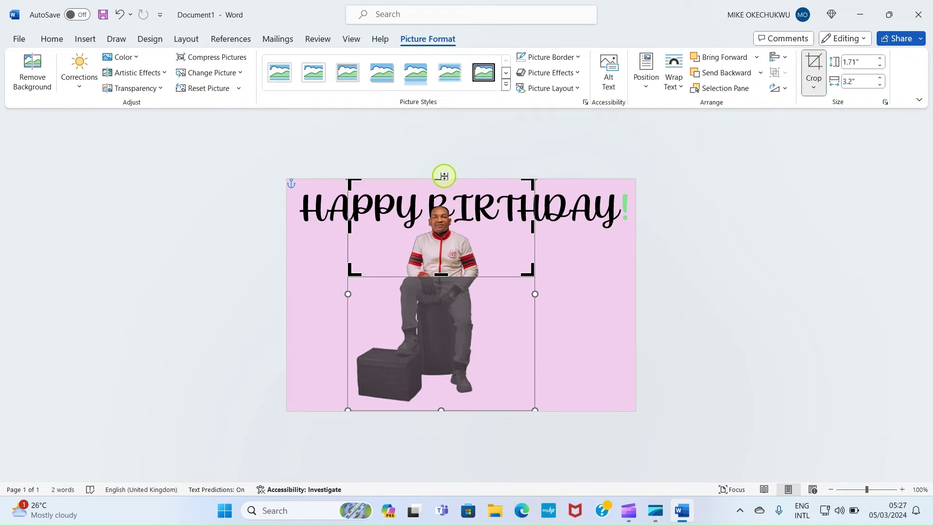
pyautogui.moveTo(442, 178); pyautogui.dragTo(438, 201)
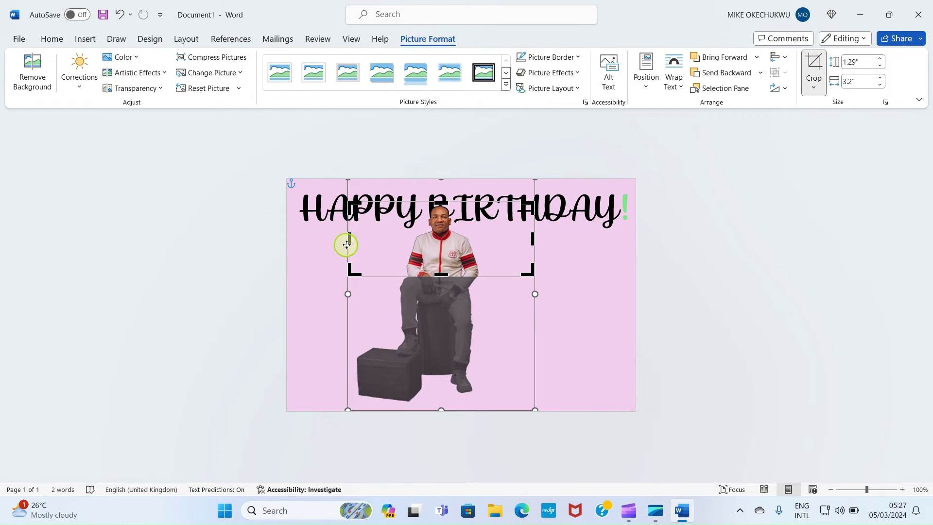
pyautogui.moveTo(350, 238); pyautogui.dragTo(400, 243)
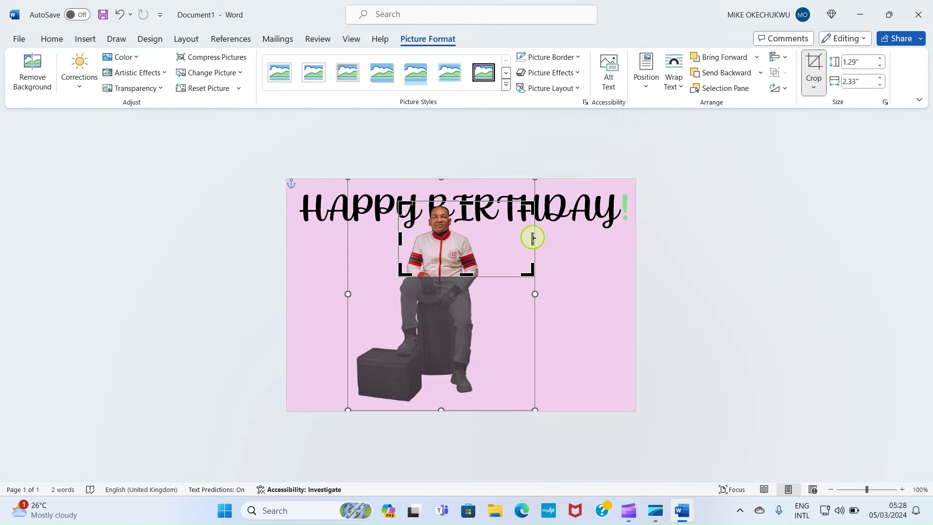
pyautogui.moveTo(533, 237); pyautogui.dragTo(486, 243)
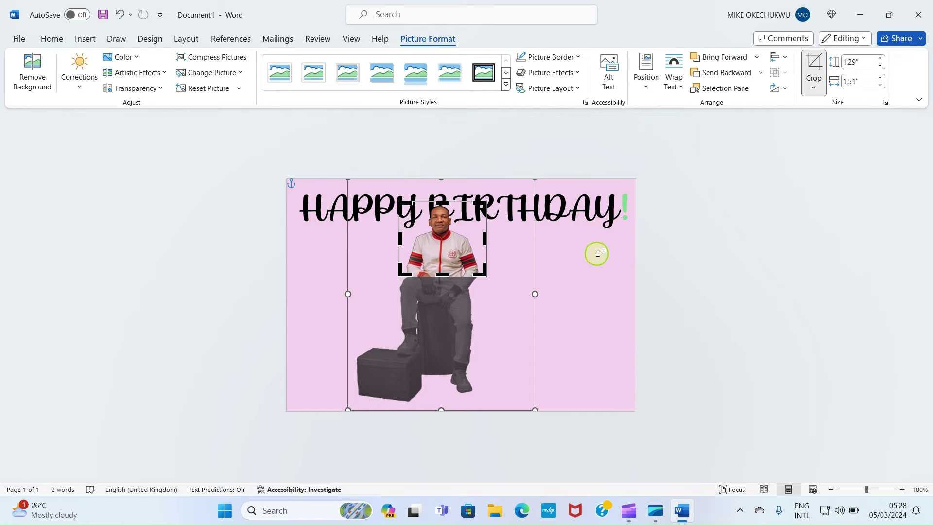
pyautogui.click(815, 69)
pyautogui.click(506, 271)
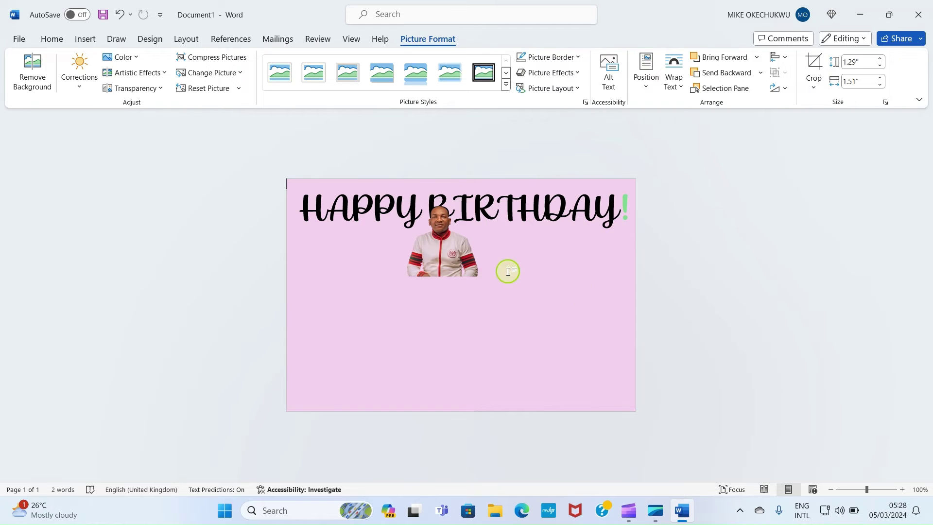
# Step: Move the cropped photo below the HAPPY BIRTHDAY! greeting and enlarge it to about 1.73 inches high by 2.35 inches wide
pyautogui.click(446, 239)
pyautogui.moveTo(446, 239); pyautogui.dragTo(549, 269)
pyautogui.moveTo(411, 266); pyautogui.dragTo(384, 269)
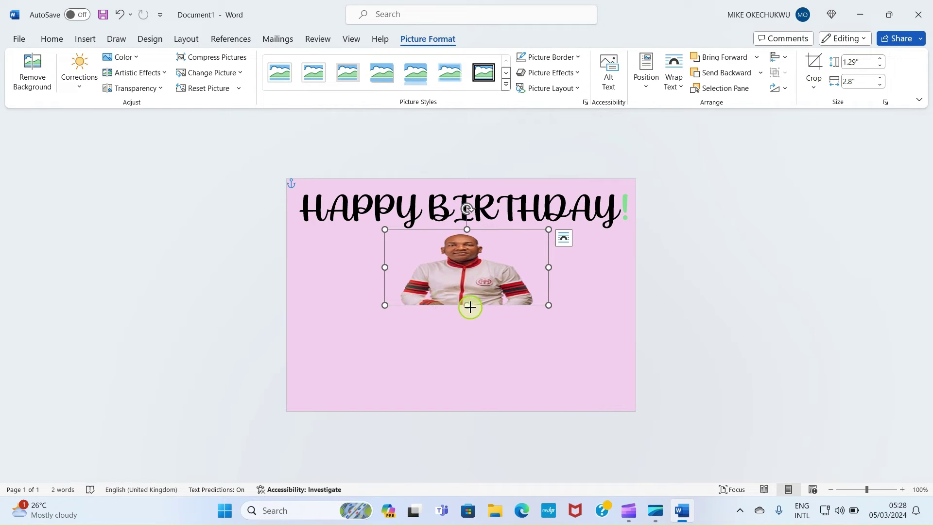
pyautogui.moveTo(469, 306); pyautogui.dragTo(470, 351)
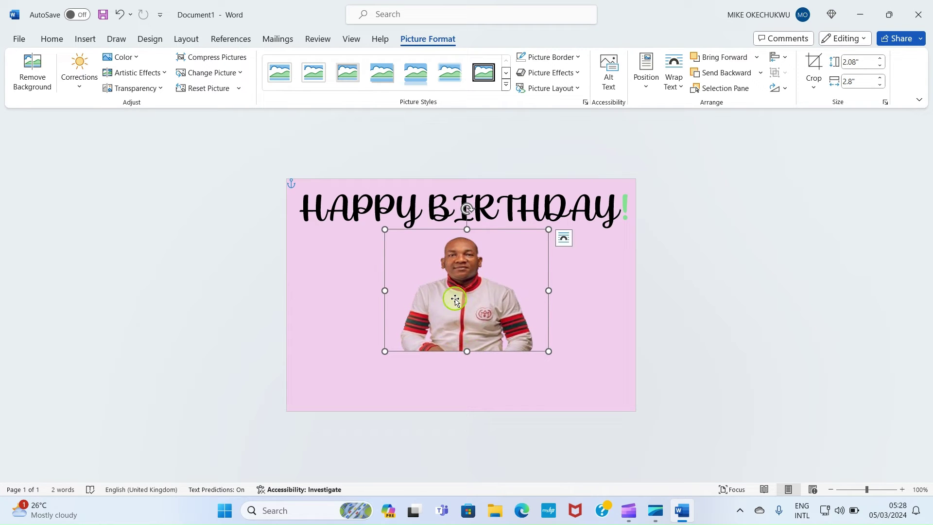
pyautogui.moveTo(456, 300); pyautogui.dragTo(452, 299)
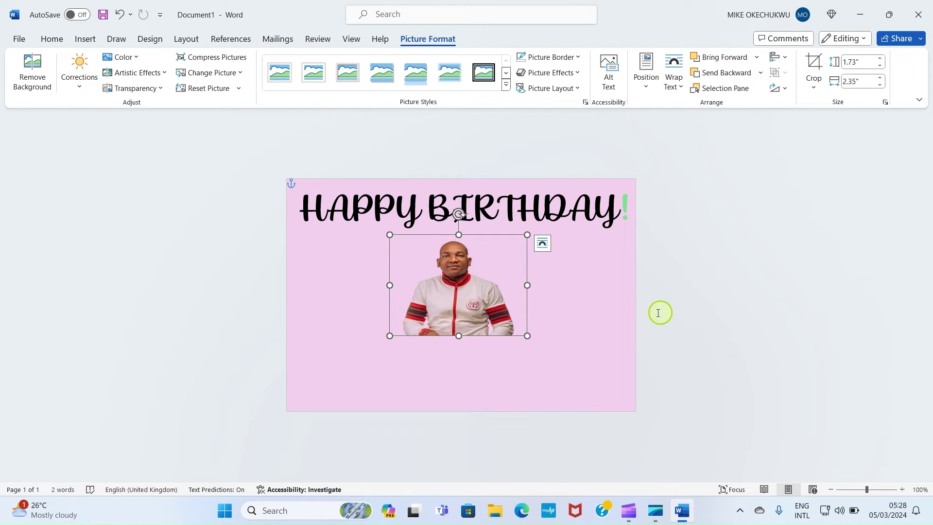
pyautogui.click(598, 300)
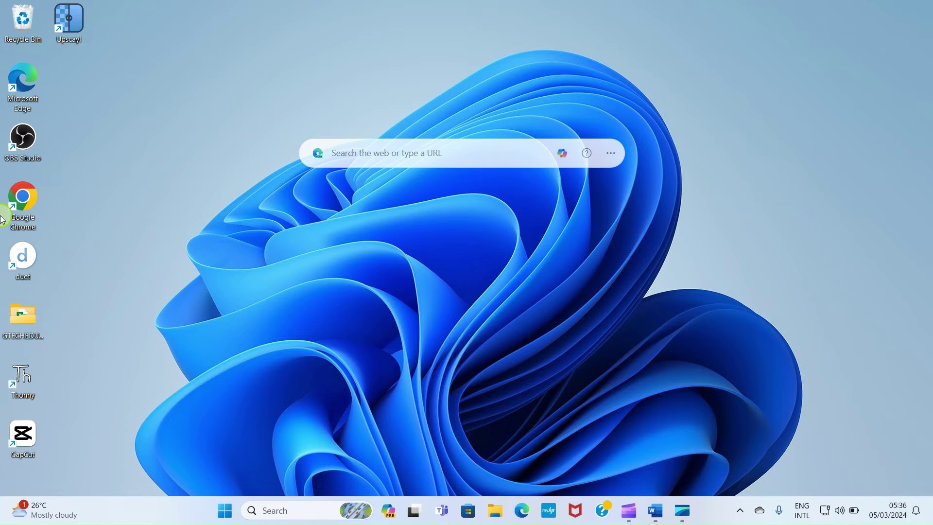
# Step: Switch to Google Chrome, search Google Images for birthday cake, and open the Handle the Heat chocolate cake picture with candles
pyautogui.doubleClick(31, 197)
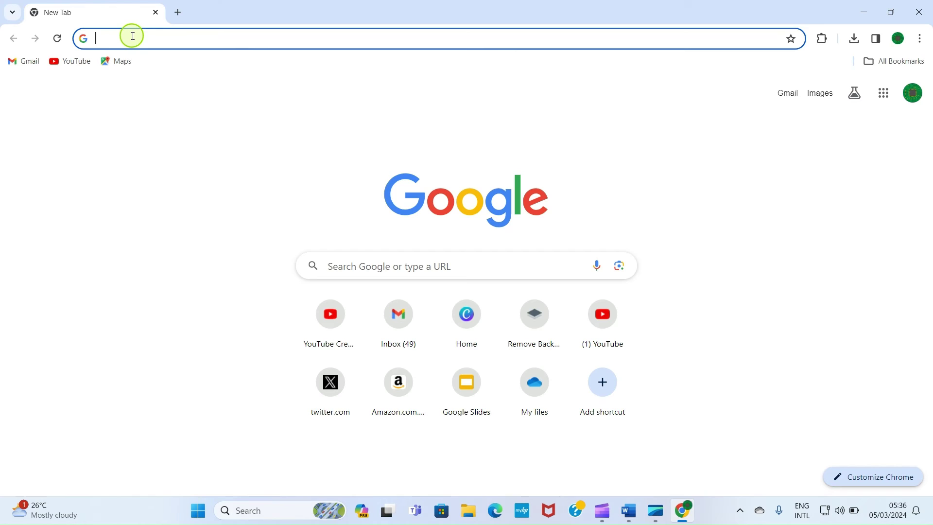
pyautogui.write('bi')
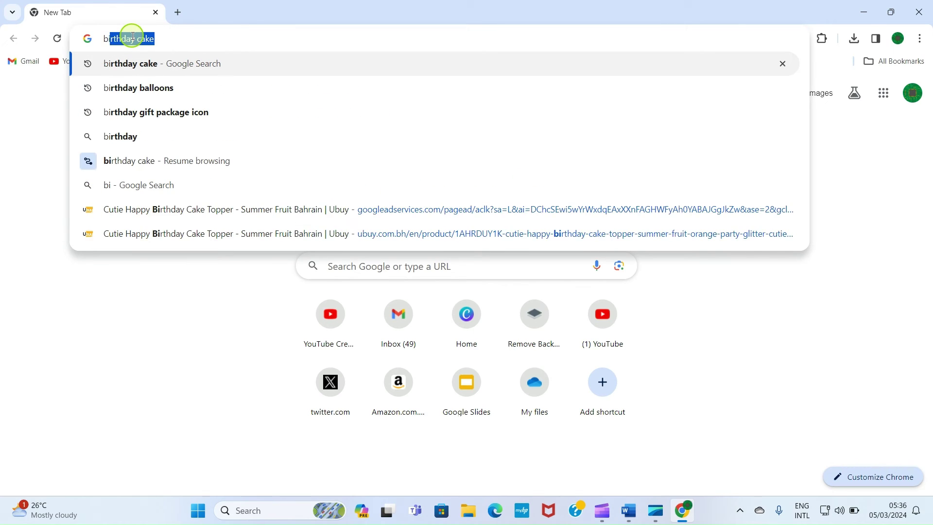
pyautogui.press('Return')
pyautogui.click(134, 141)
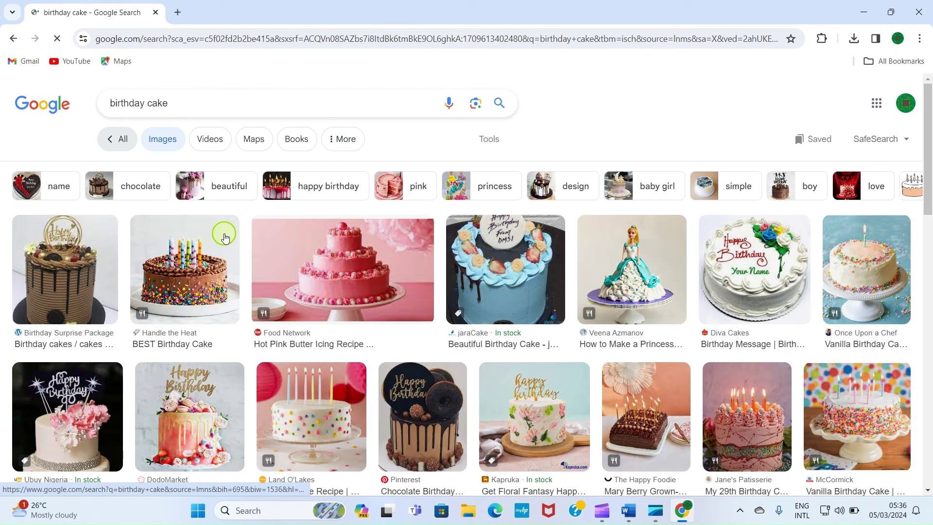
pyautogui.click(164, 304)
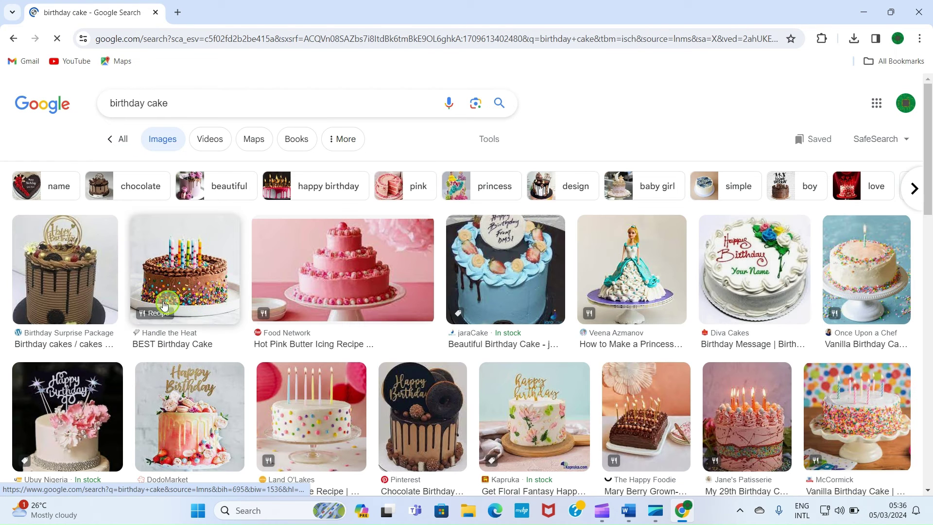
pyautogui.scroll(-1, 470, 304)
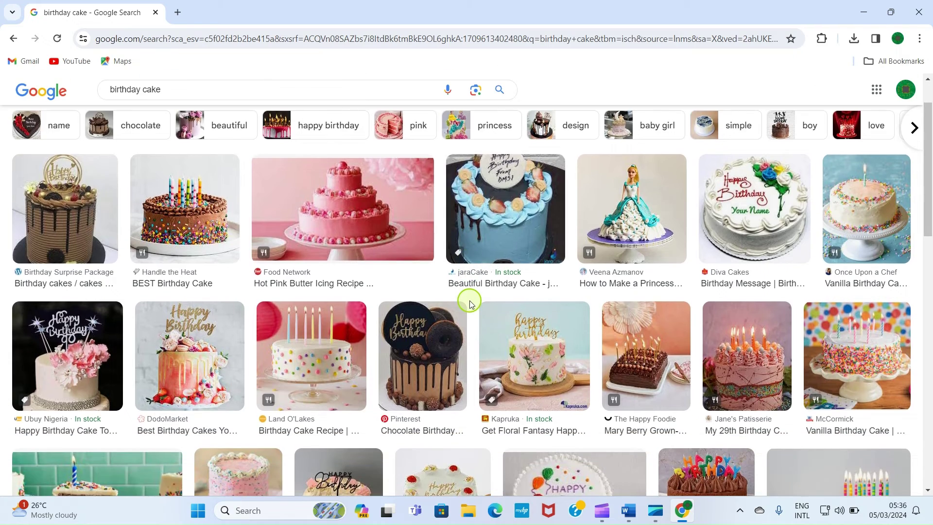
pyautogui.scroll(-4, 470, 304)
pyautogui.scroll(-1, 350, 320)
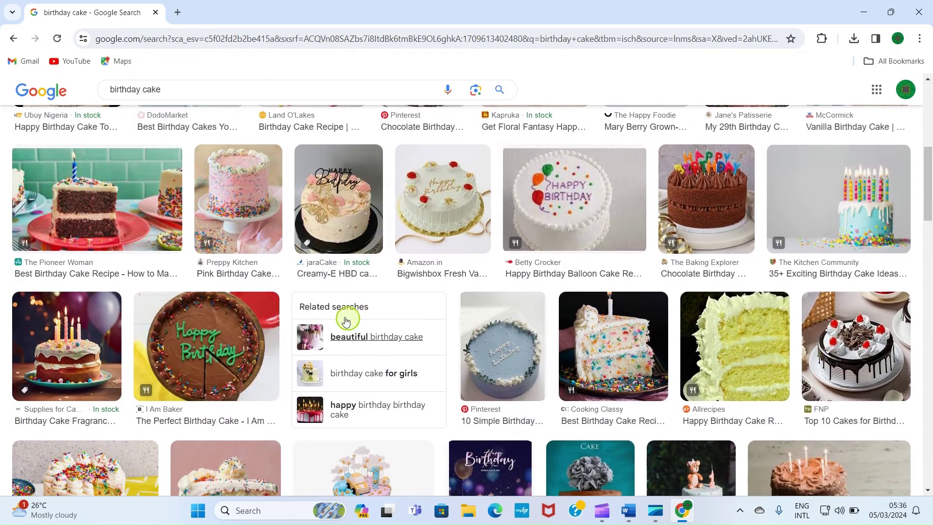
pyautogui.scroll(6, 277, 305)
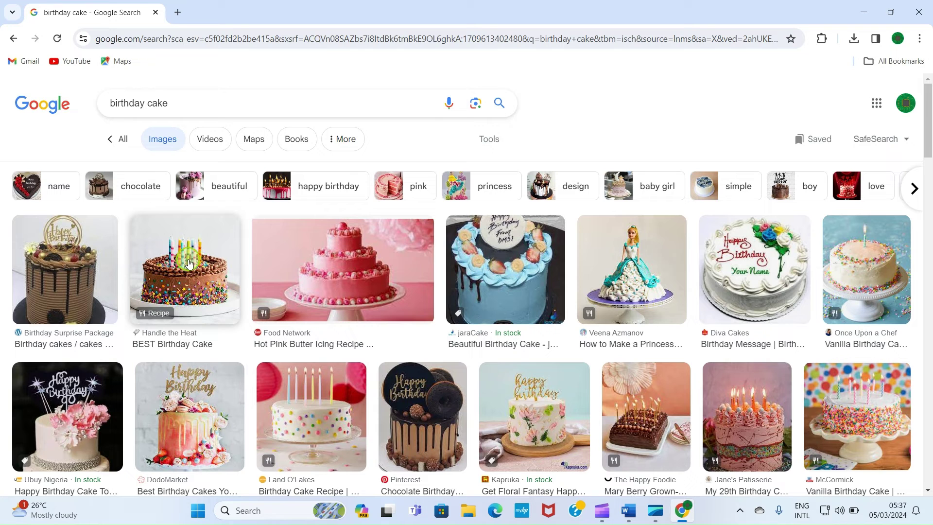
pyautogui.click(189, 263)
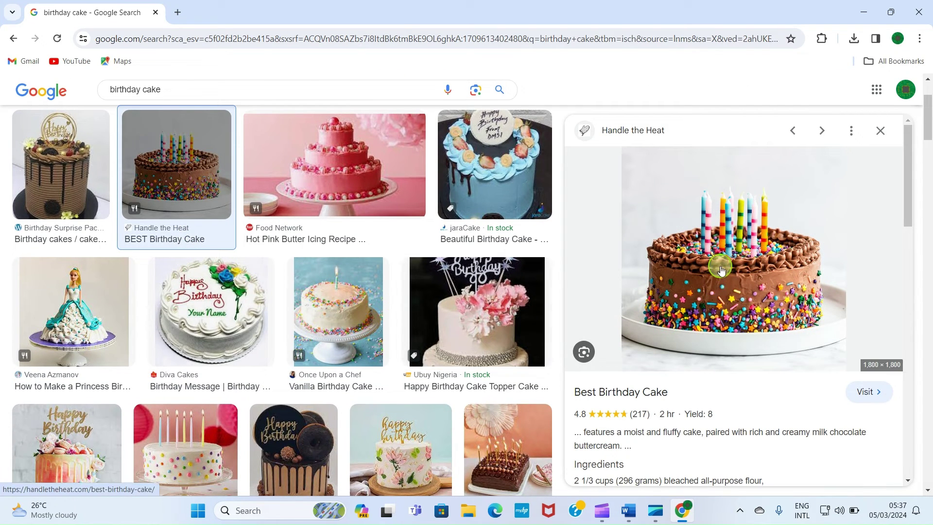
pyautogui.rightClick(742, 227)
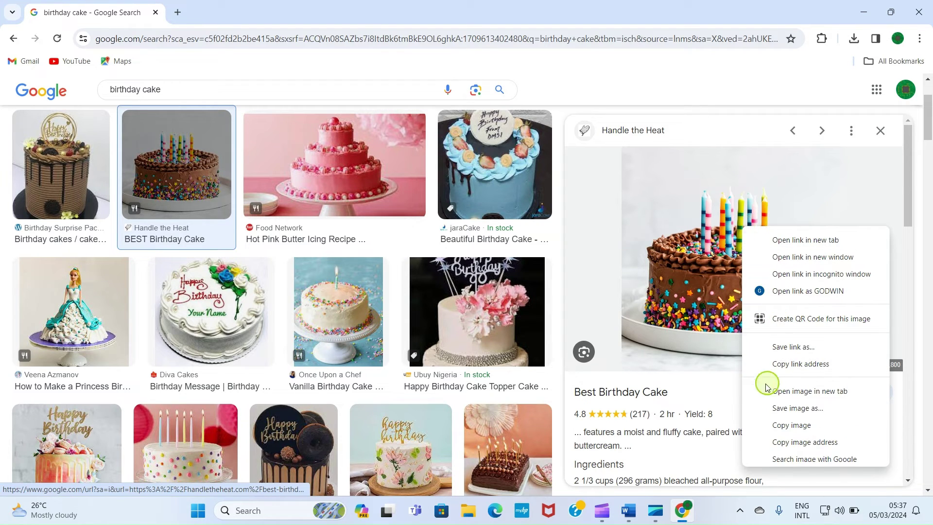
pyautogui.click(800, 416)
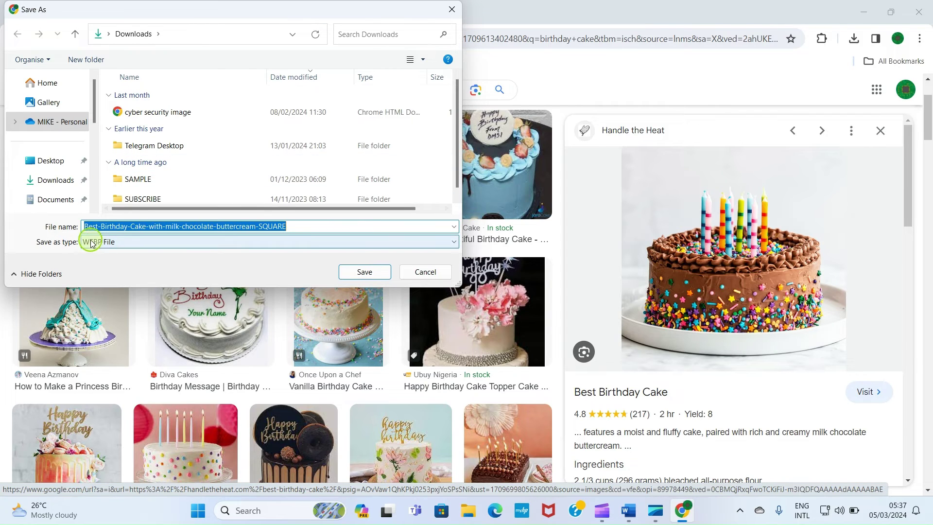
pyautogui.click(456, 10)
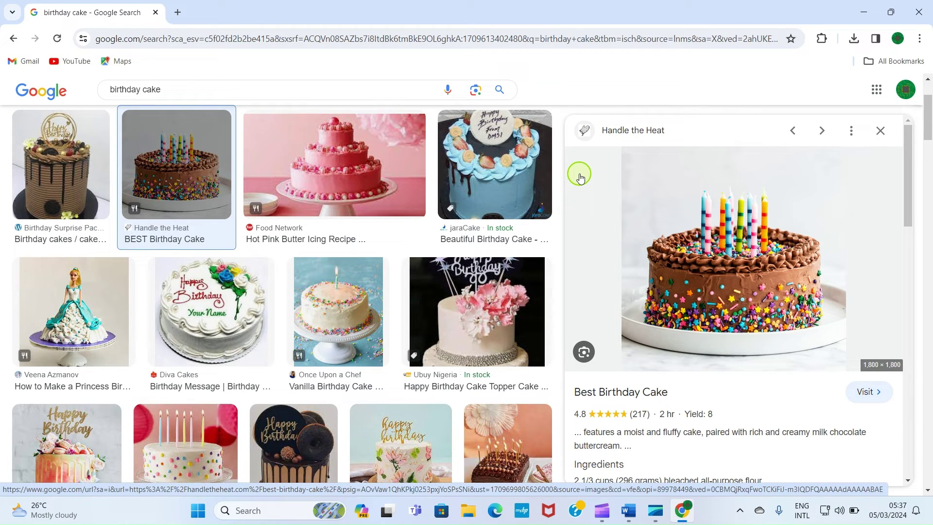
# Step: Capture a rectangular screenshot of the enlarged cake picture, then open the Screenshots folder inside Pictures in File Explorer
pyautogui.press('super+shift+s')
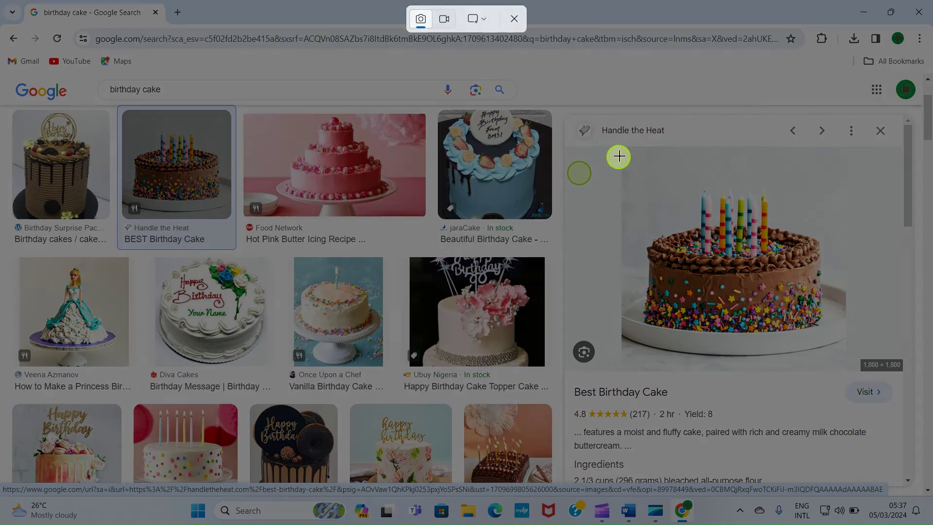
pyautogui.moveTo(611, 145); pyautogui.dragTo(853, 364)
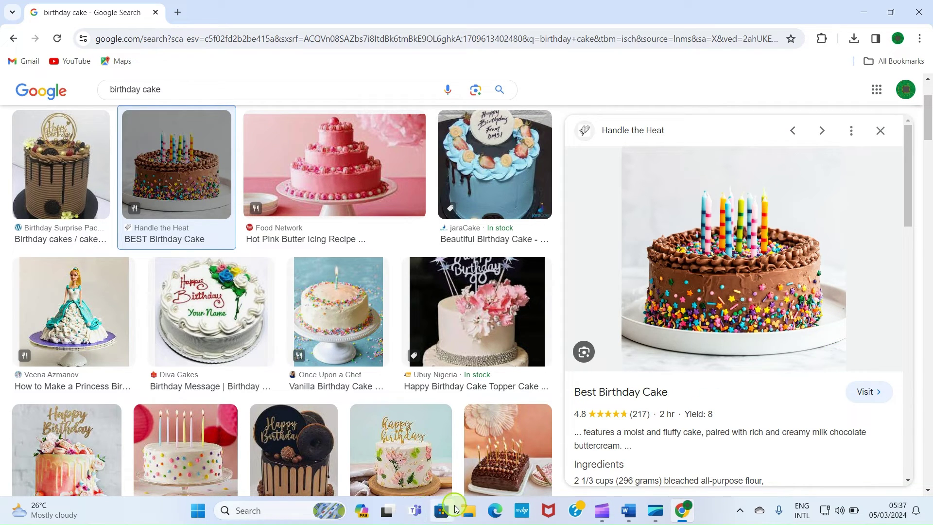
pyautogui.click(468, 514)
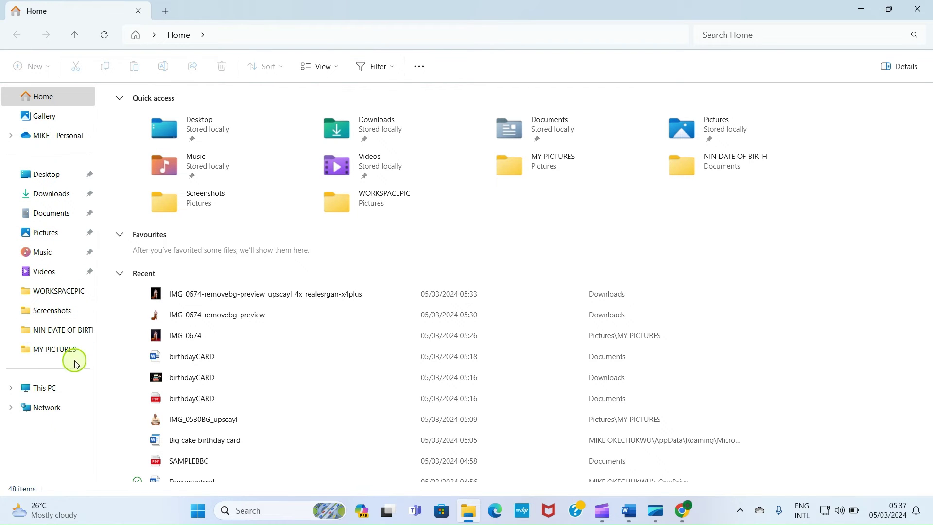
pyautogui.click(52, 349)
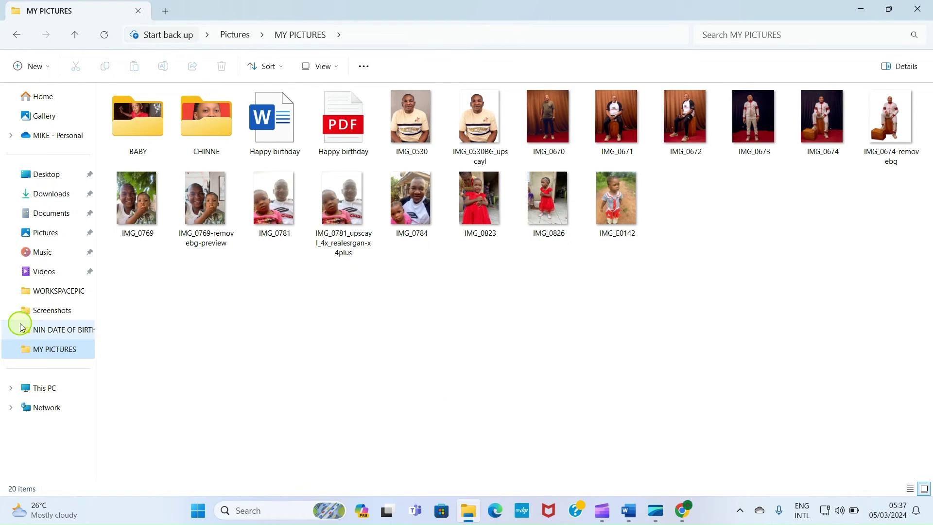
pyautogui.click(60, 233)
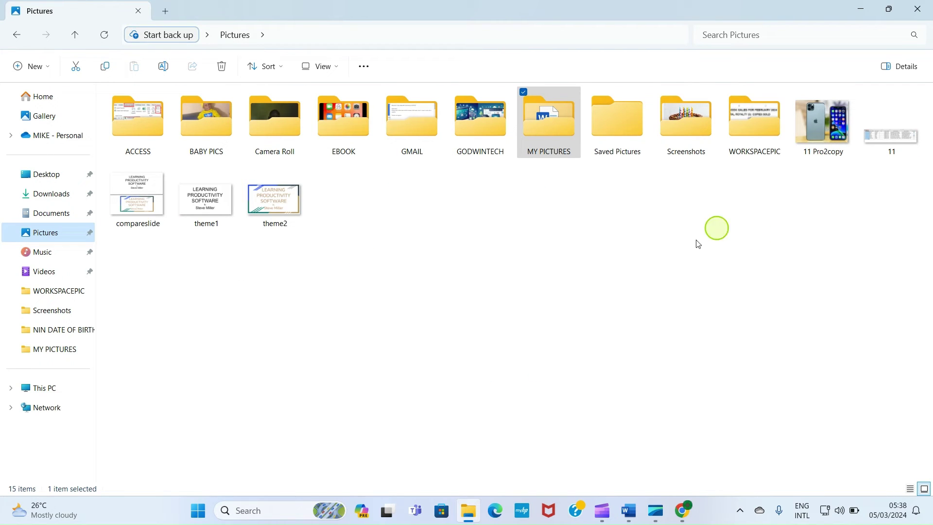
pyautogui.doubleClick(687, 126)
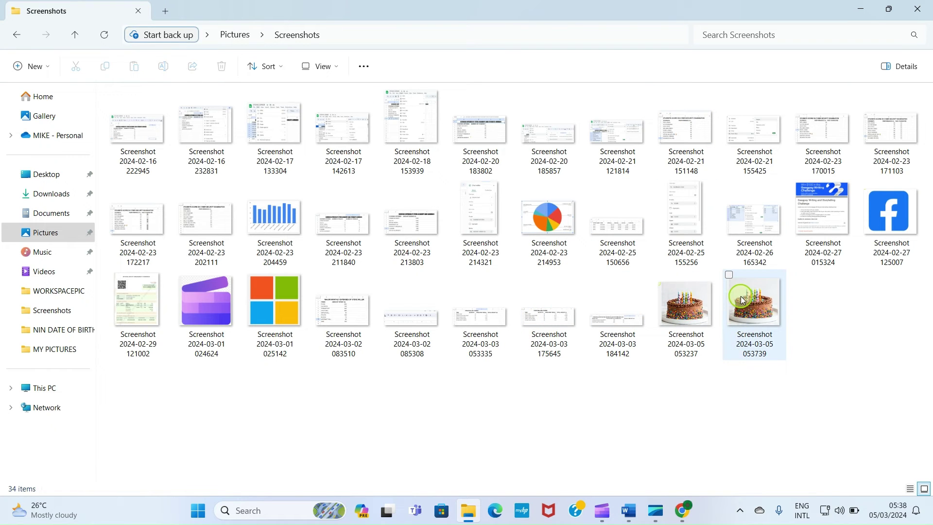
# Step: Move the newest cake screenshot from the Screenshots folder into a new folder named birthday elements inside Downloads
pyautogui.click(738, 299)
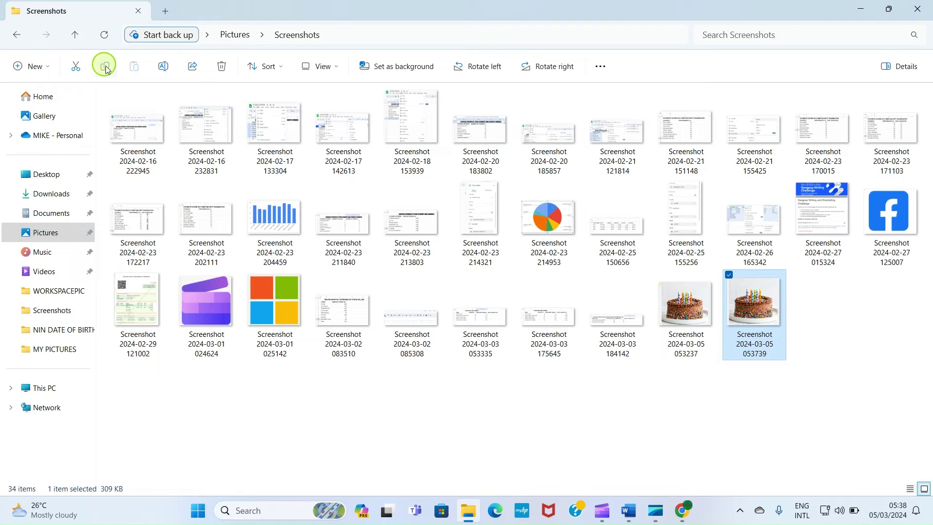
pyautogui.click(74, 67)
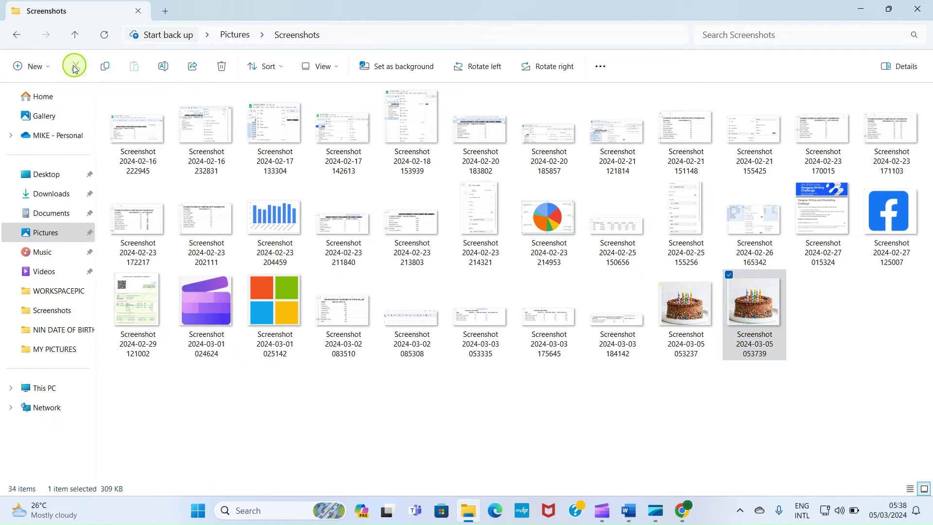
pyautogui.click(59, 193)
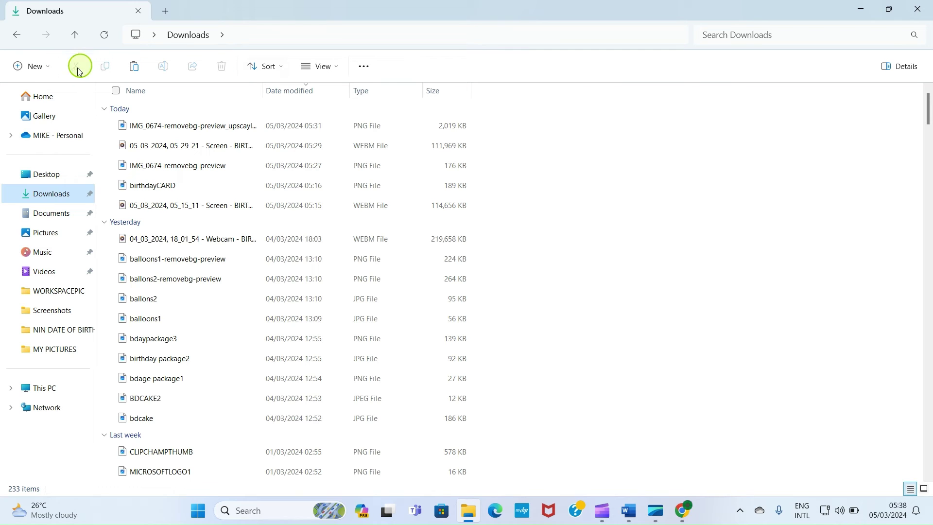
pyautogui.click(21, 66)
pyautogui.click(29, 95)
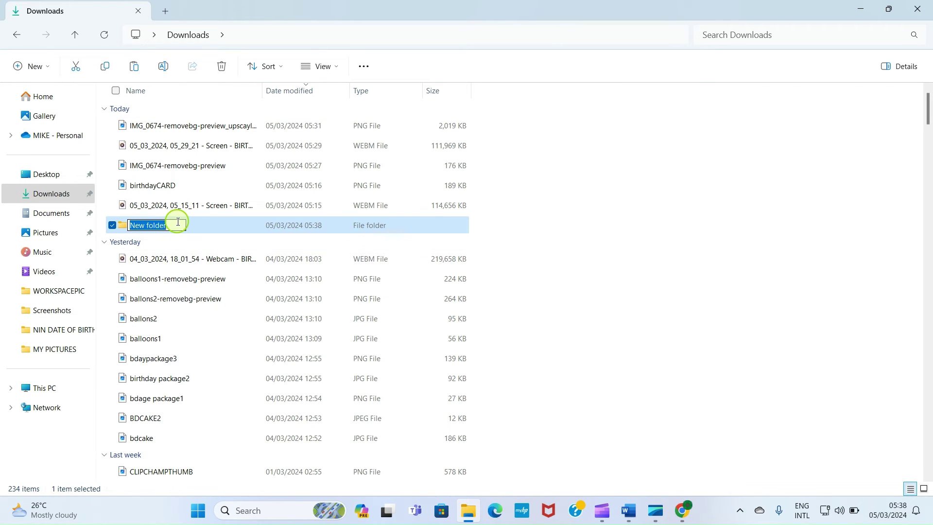
pyautogui.write('birthday elements')
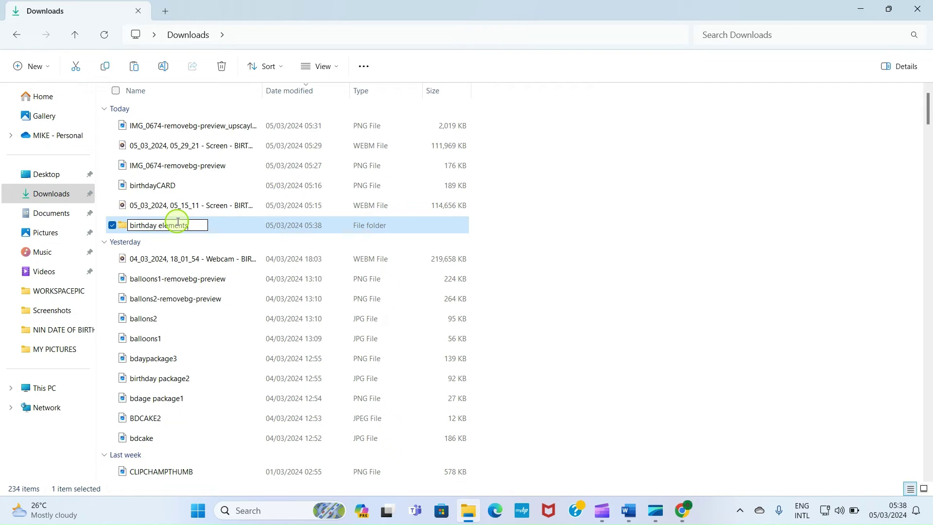
pyautogui.press('Return')
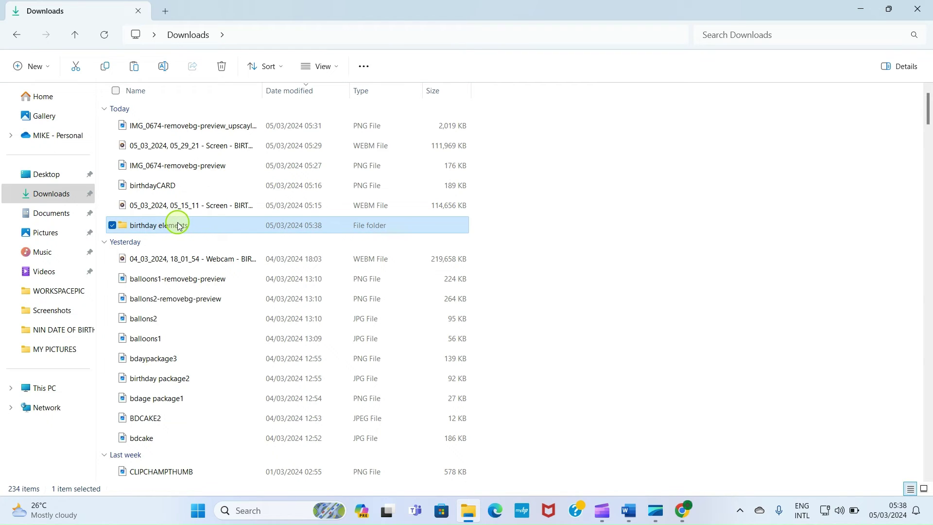
pyautogui.doubleClick(179, 226)
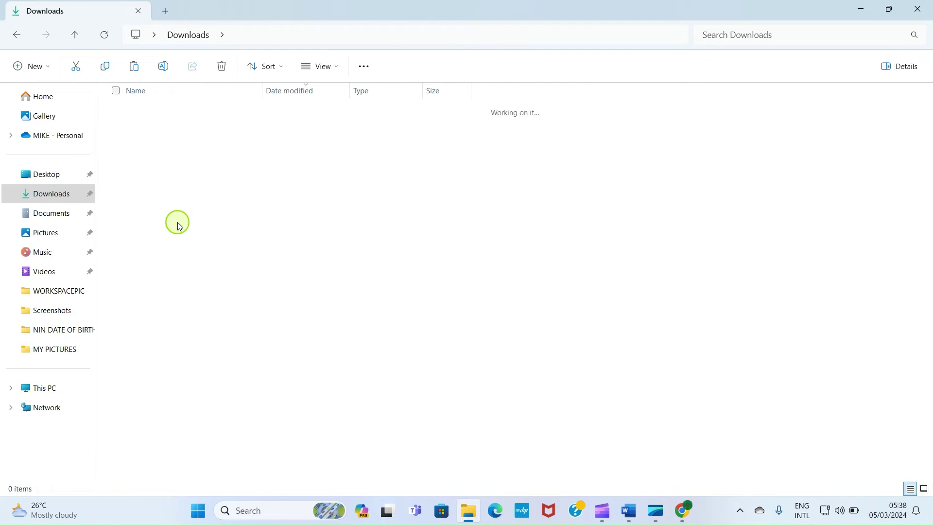
pyautogui.click(136, 71)
pyautogui.click(312, 255)
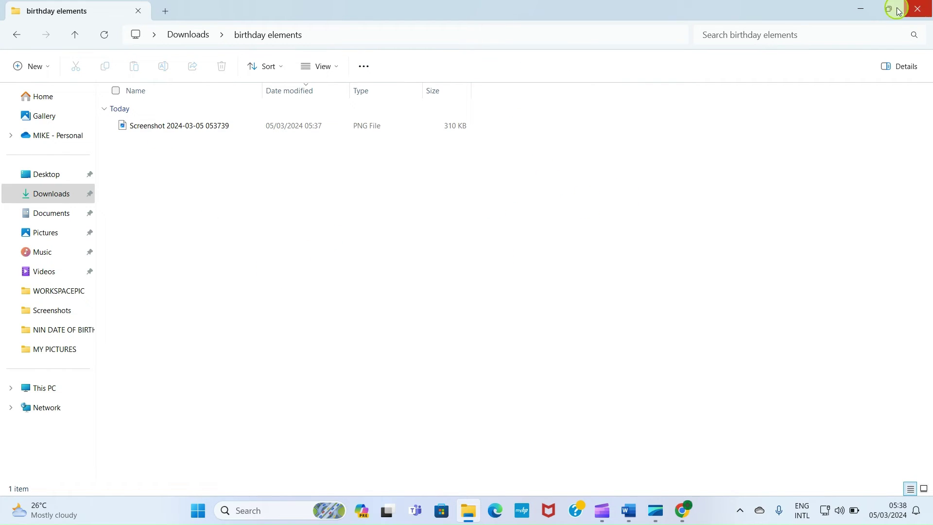
# Step: Return to Google Chrome and search Google Images for birthday balloons
pyautogui.click(862, 11)
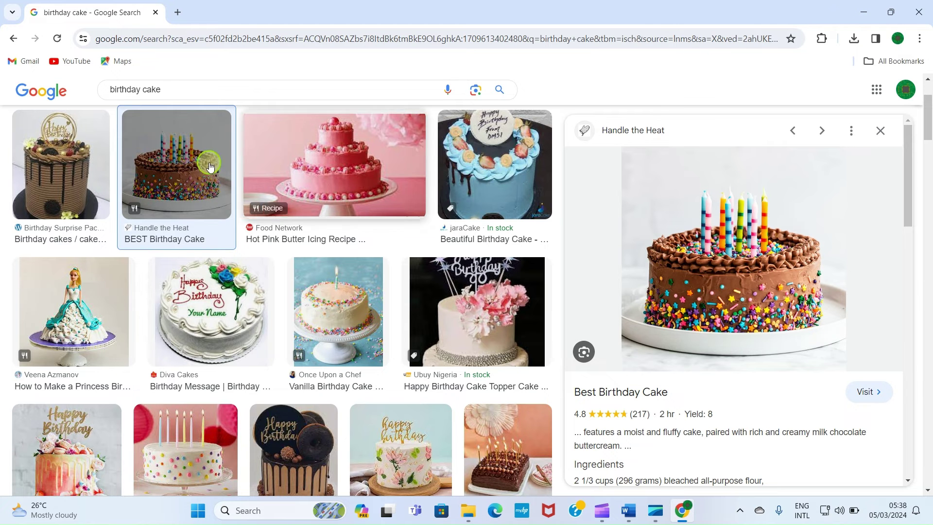
pyautogui.click(176, 91)
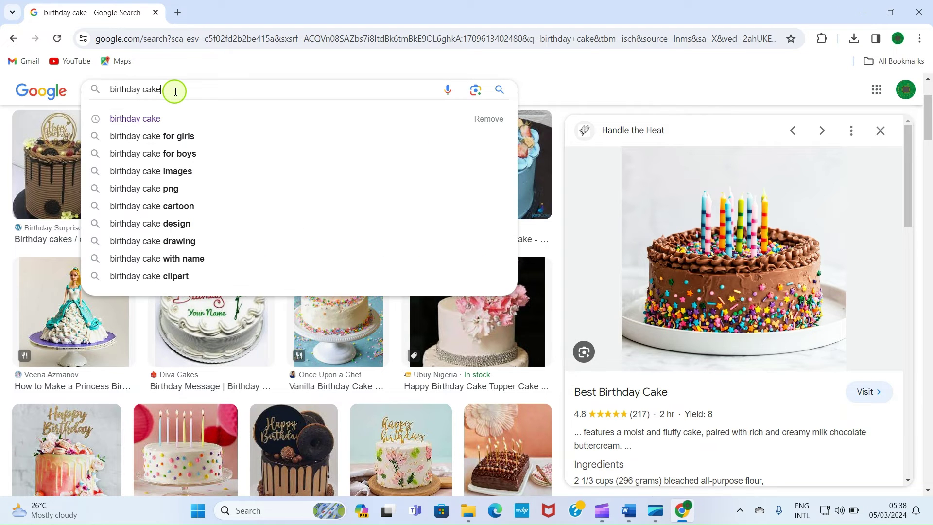
pyautogui.press('BackSpace')
pyautogui.press('BackSpace')
pyautogui.press('BackSpace')
pyautogui.press('BackSpace')
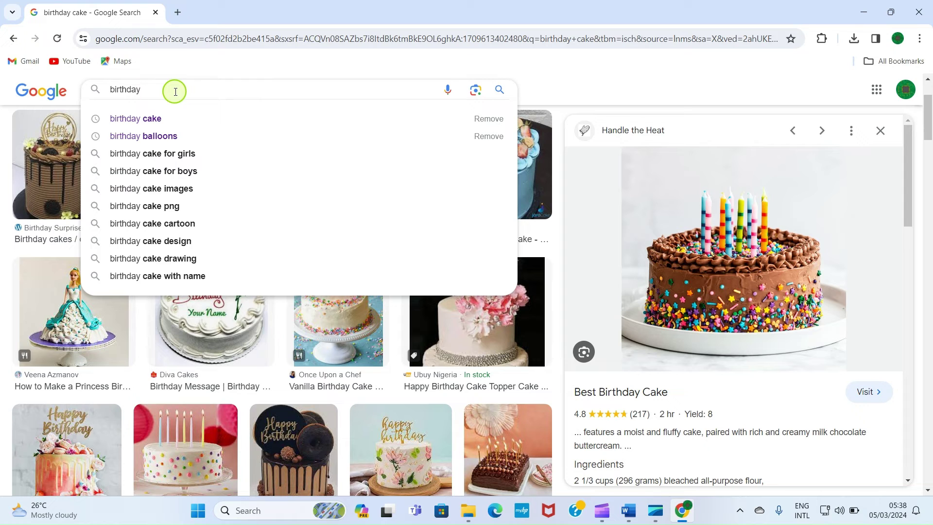
pyautogui.click(159, 136)
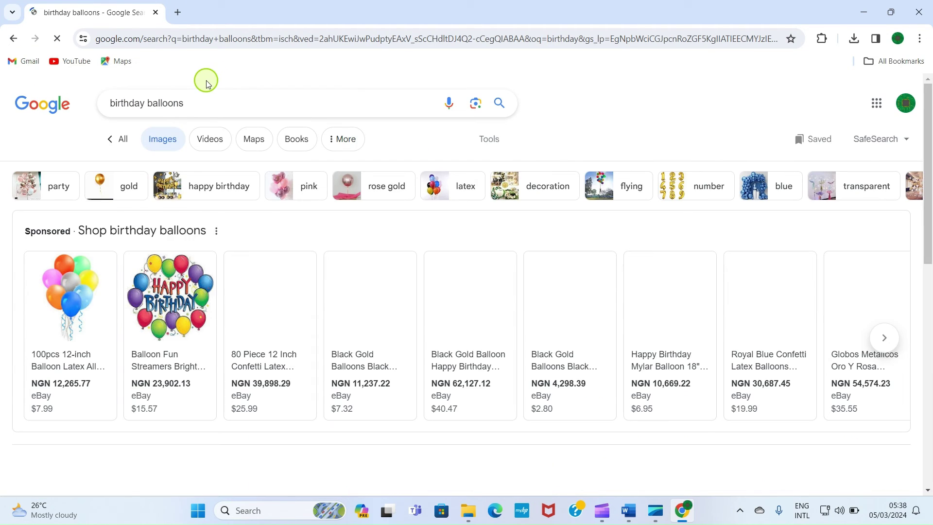
# Step: Change the image search to birthday gift package icon
pyautogui.click(221, 97)
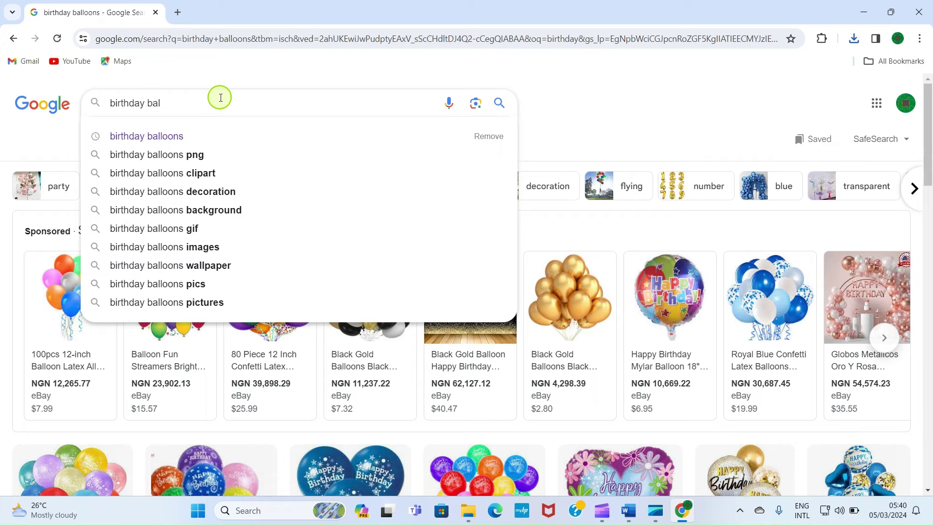
pyautogui.write('g')
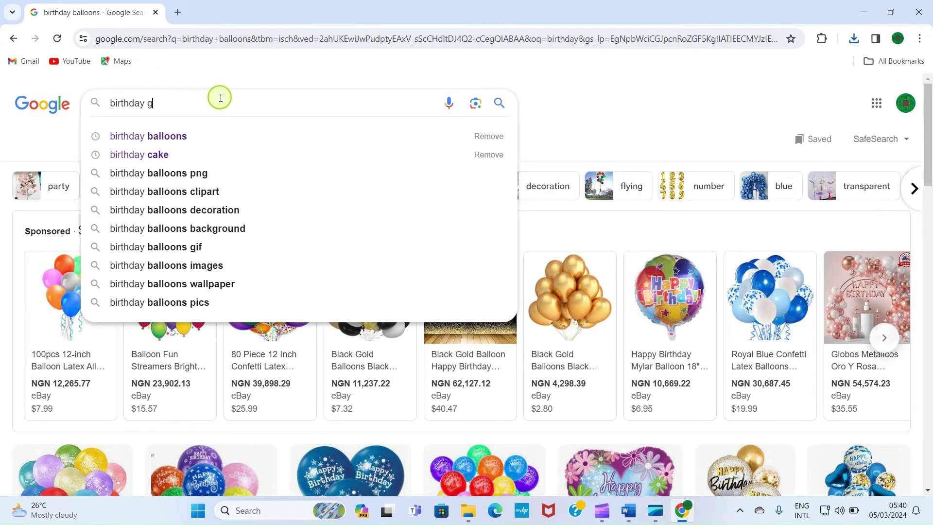
pyautogui.write('i')
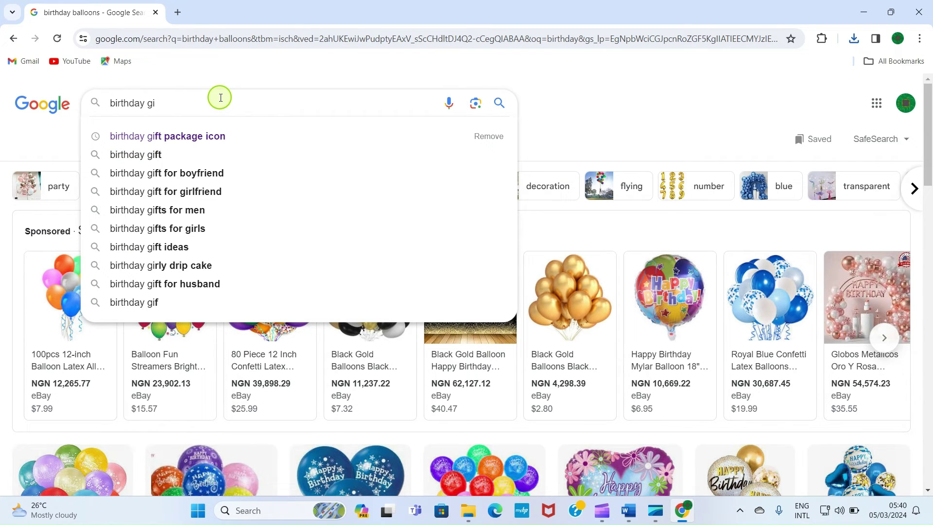
pyautogui.write('ft')
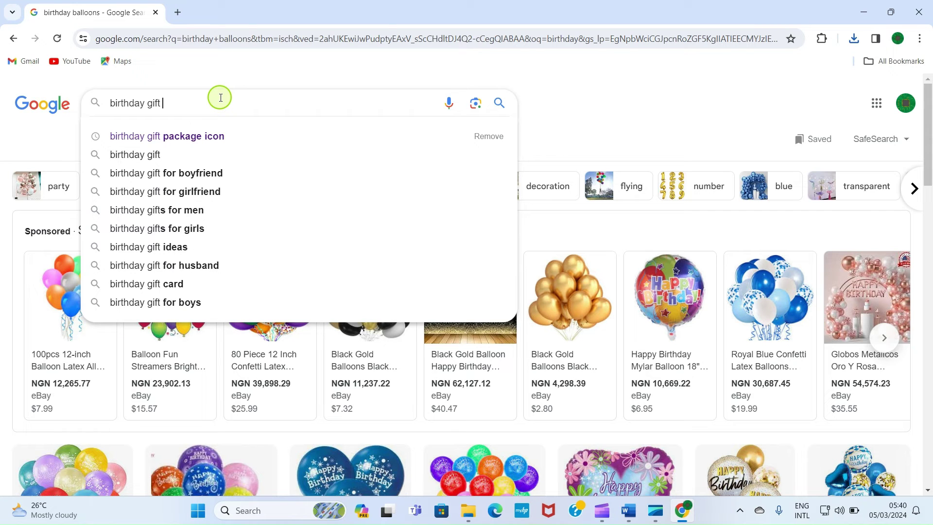
pyautogui.click(194, 137)
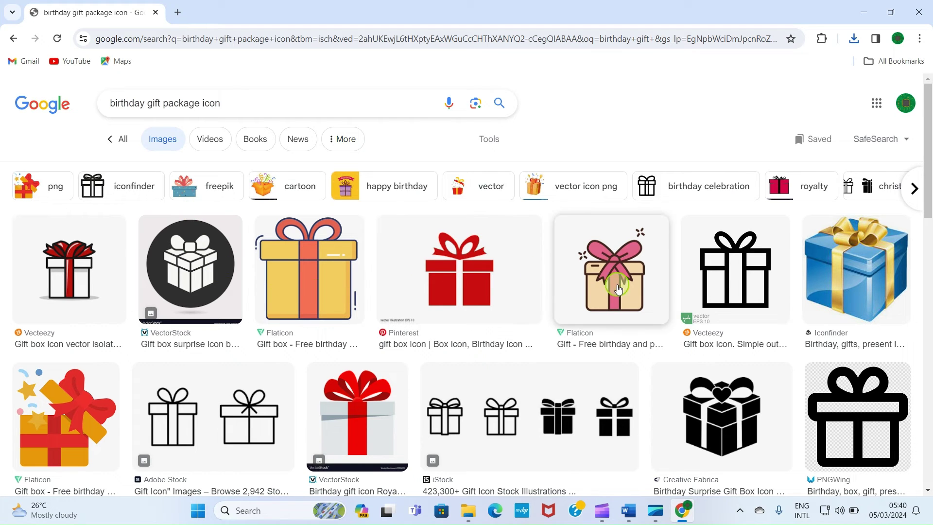
# Step: Save the Flaticon picture of the open orange gift box with red ribbon as bicon1 in the birthday elements folder
pyautogui.scroll(-2, 799, 327)
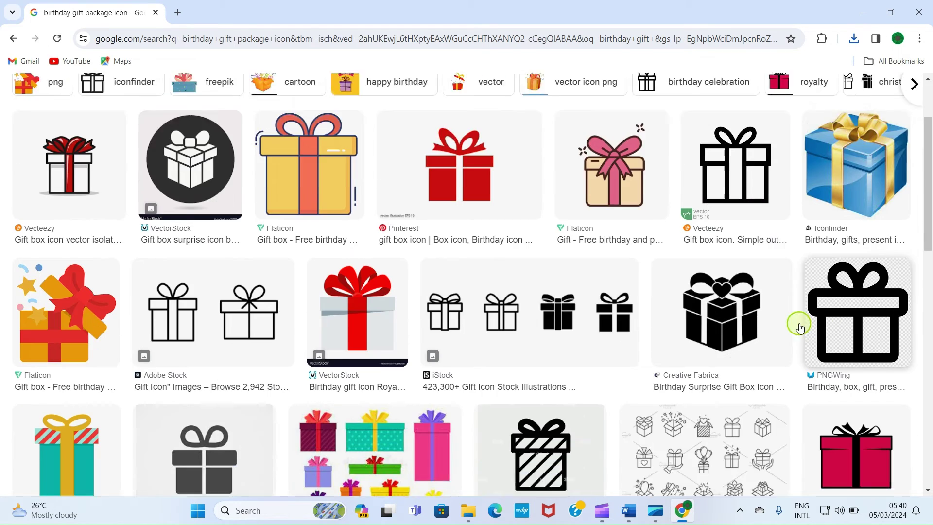
pyautogui.scroll(-2, 729, 326)
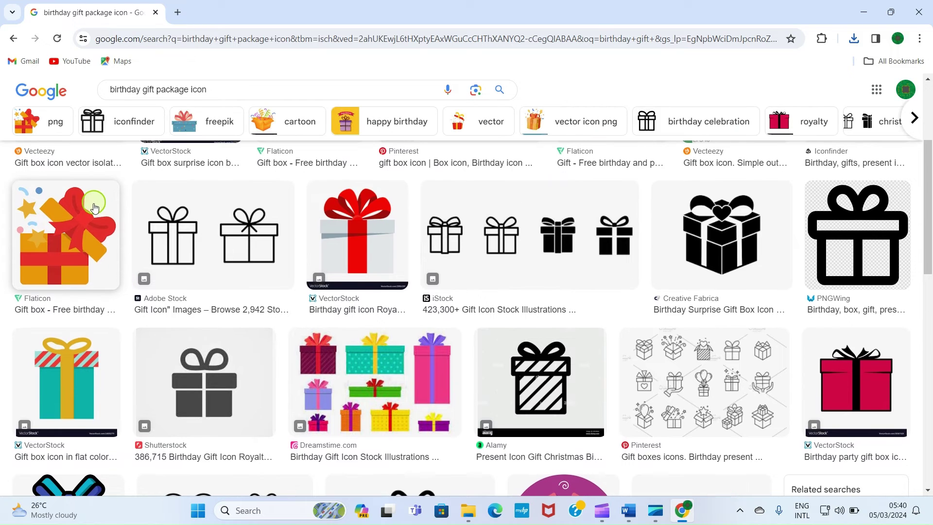
pyautogui.click(85, 237)
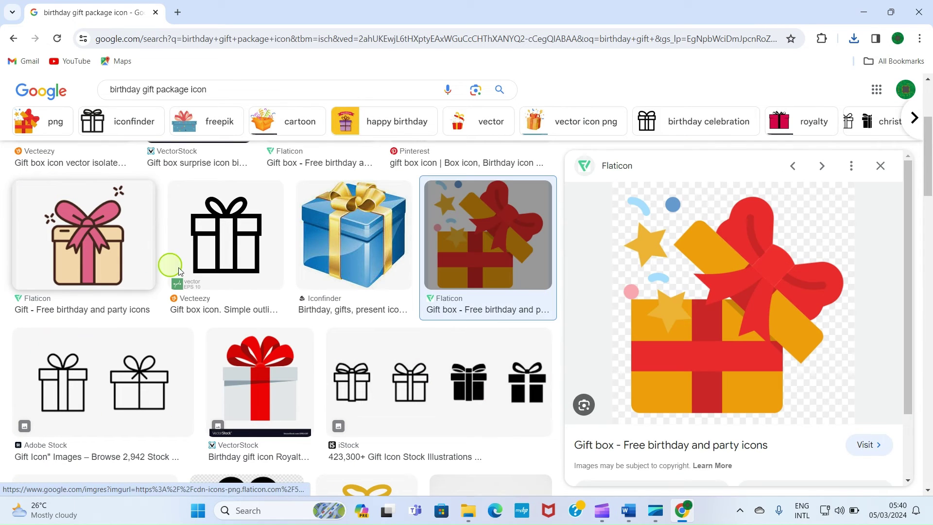
pyautogui.rightClick(689, 300)
pyautogui.click(719, 323)
pyautogui.write('icon1')
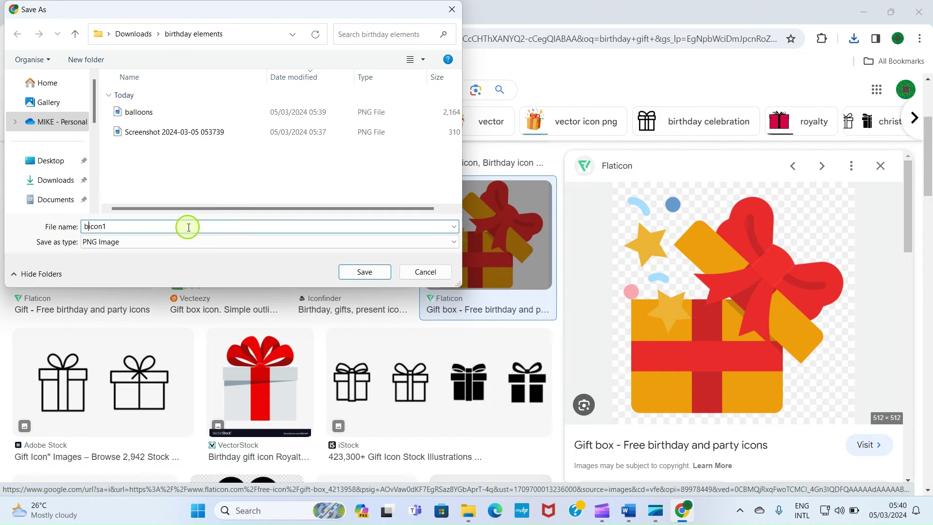
pyautogui.click(349, 272)
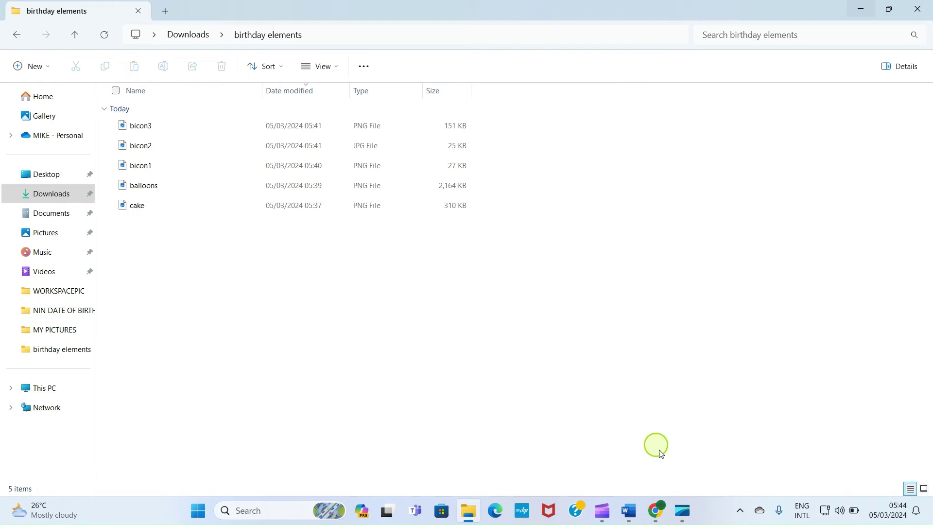
# Step: Switch from File Explorer to Google Chrome and open the remove.bg background removal website
pyautogui.click(663, 519)
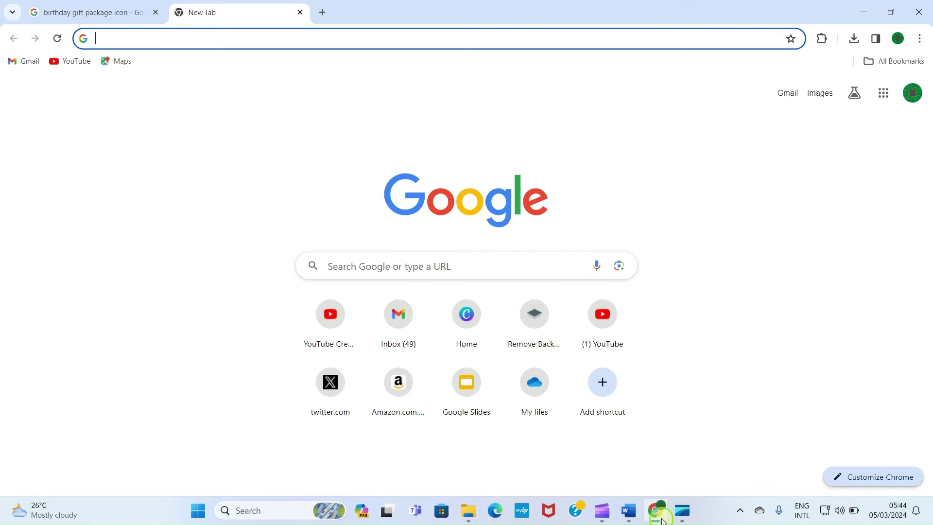
pyautogui.click(231, 34)
pyautogui.write('b')
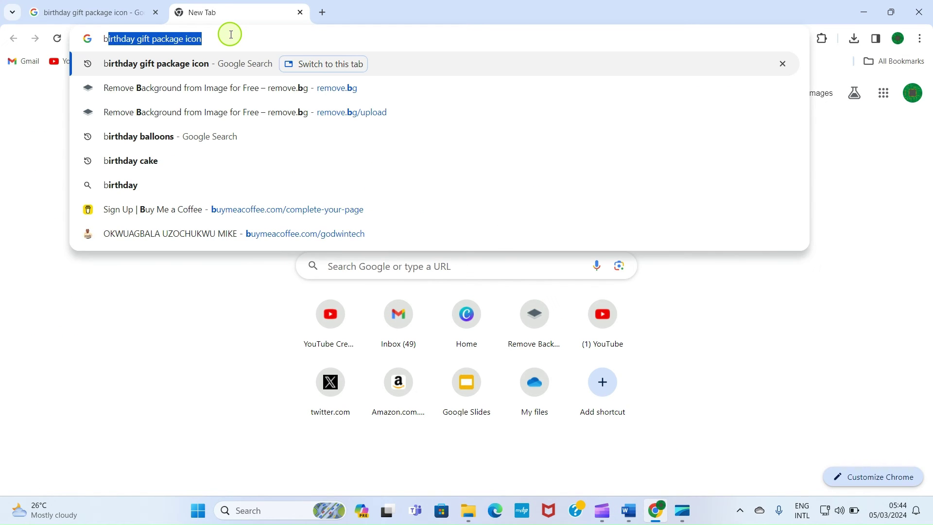
pyautogui.write('g')
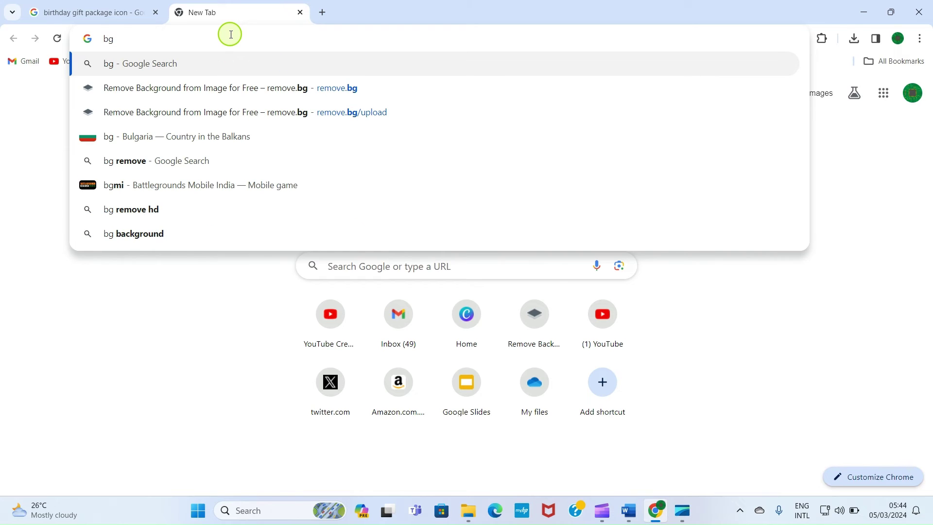
pyautogui.click(322, 90)
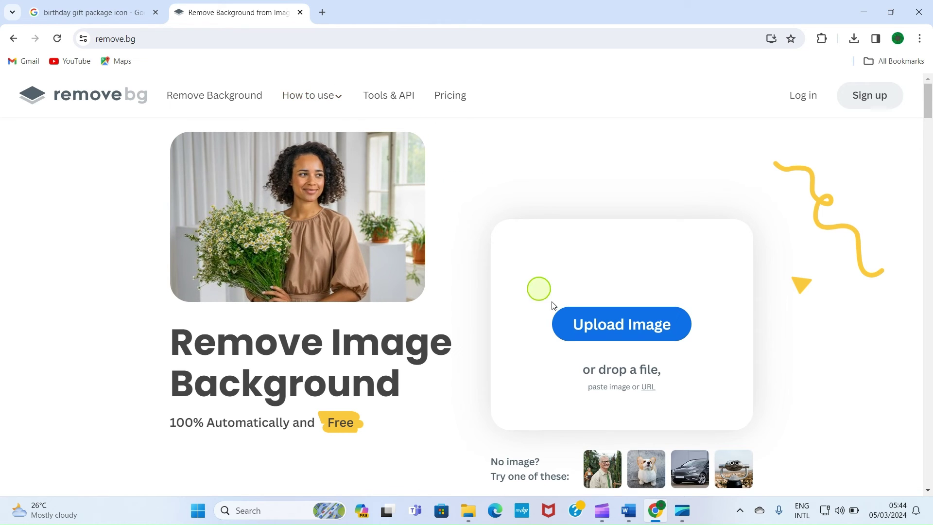
# Step: Start an image upload on remove.bg and browse to the birthday elements folder in Downloads
pyautogui.click(604, 334)
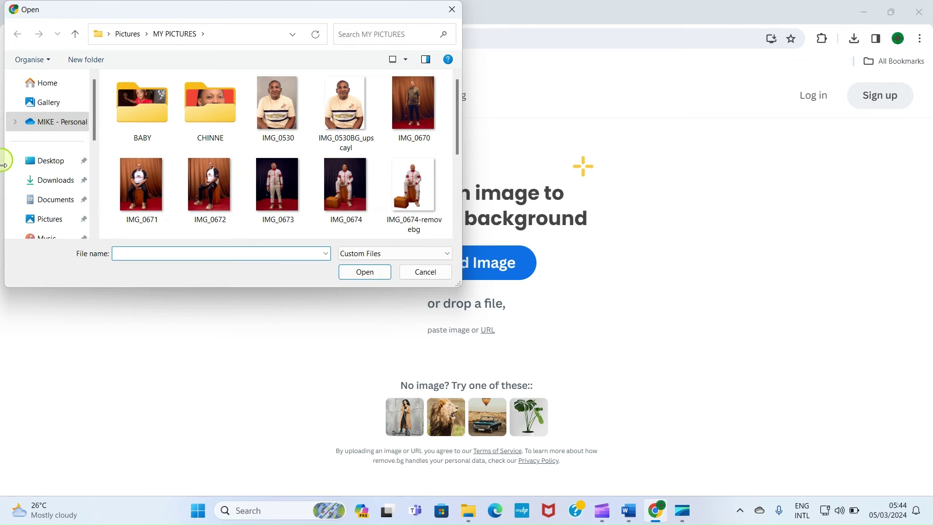
pyautogui.click(48, 180)
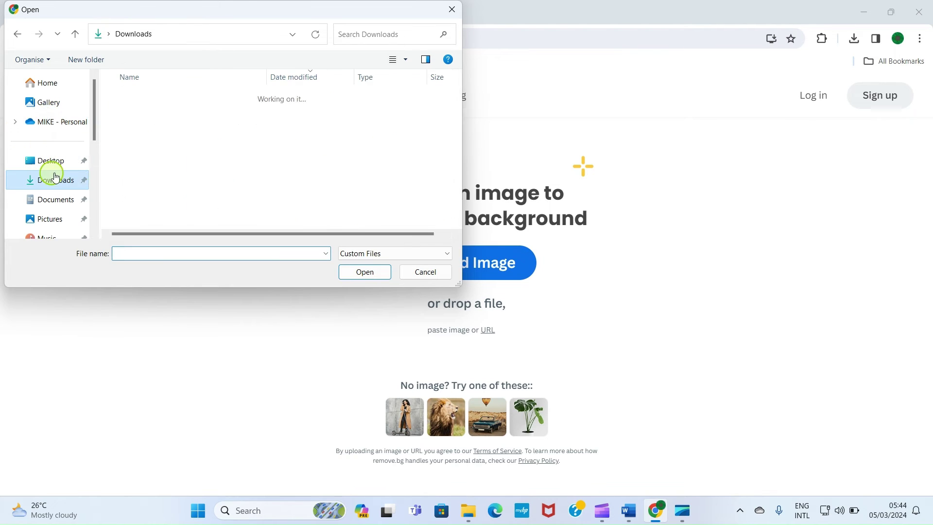
pyautogui.doubleClick(165, 172)
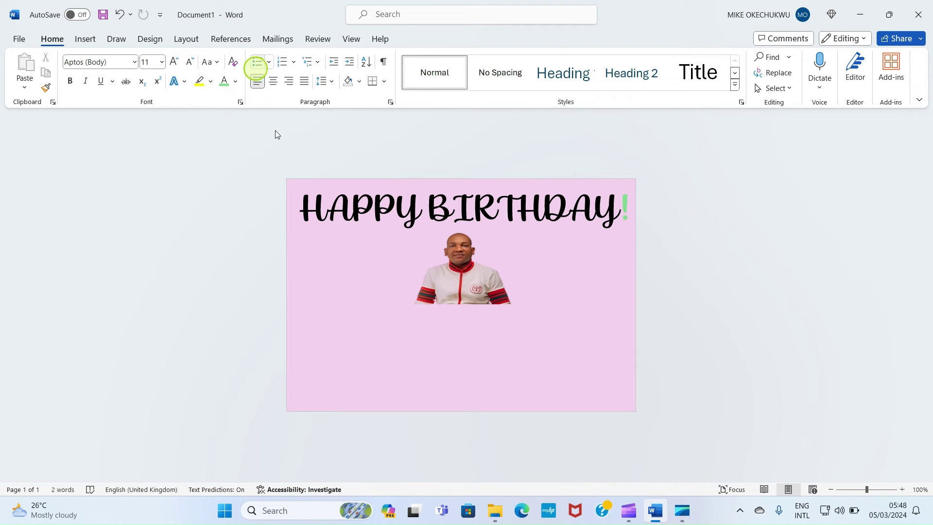
# Step: Insert the cake-removebg-preview picture from the birthday elements folder in Downloads into the Word birthday card
pyautogui.click(83, 38)
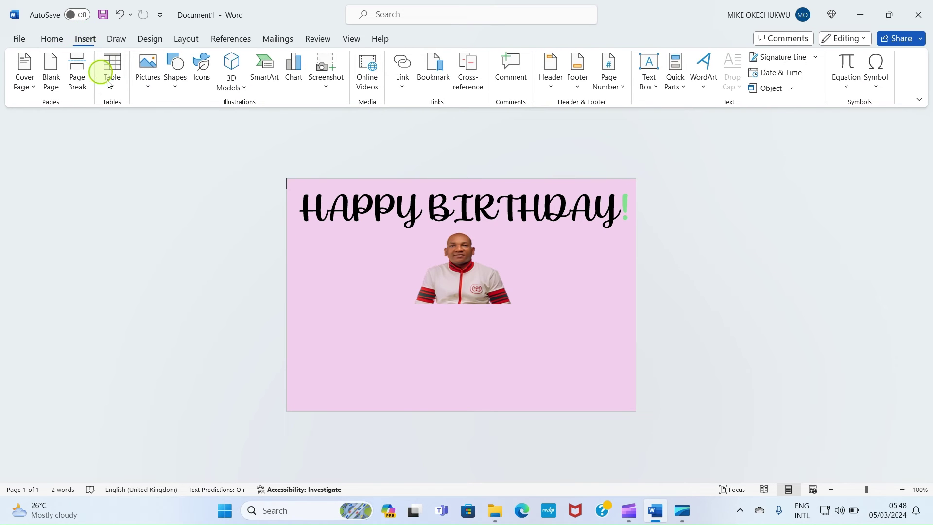
pyautogui.click(148, 85)
pyautogui.click(180, 125)
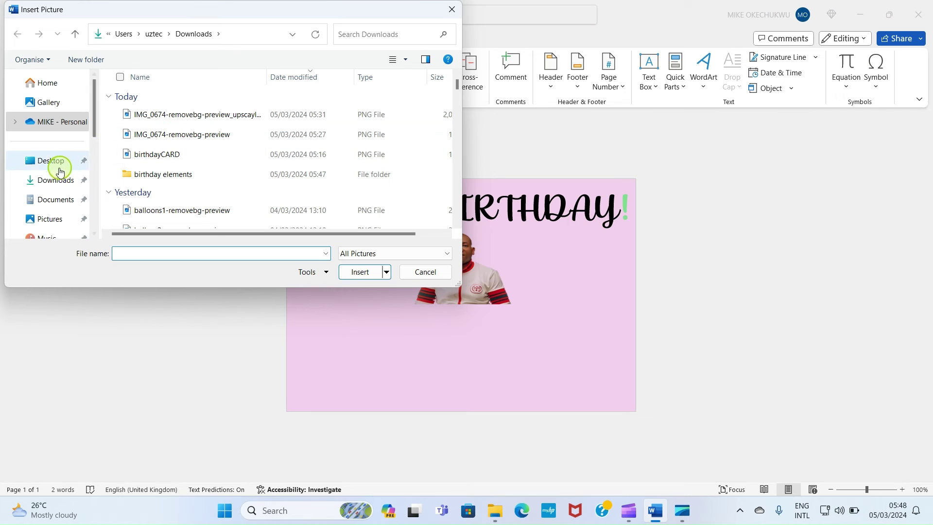
pyautogui.click(56, 181)
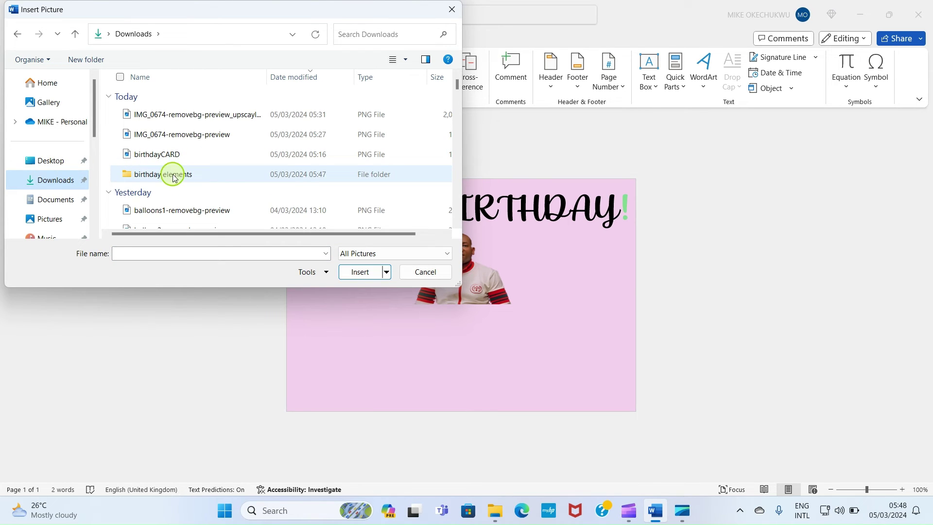
pyautogui.doubleClick(173, 176)
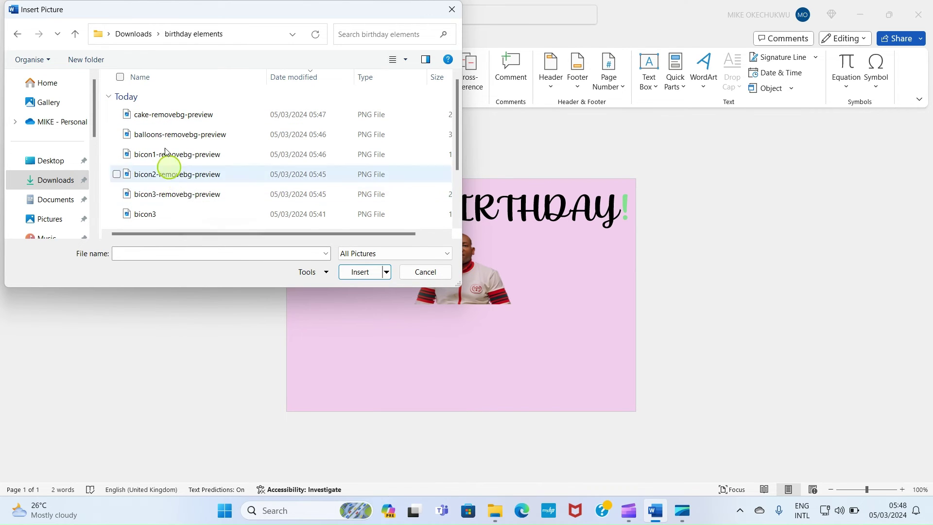
pyautogui.click(141, 121)
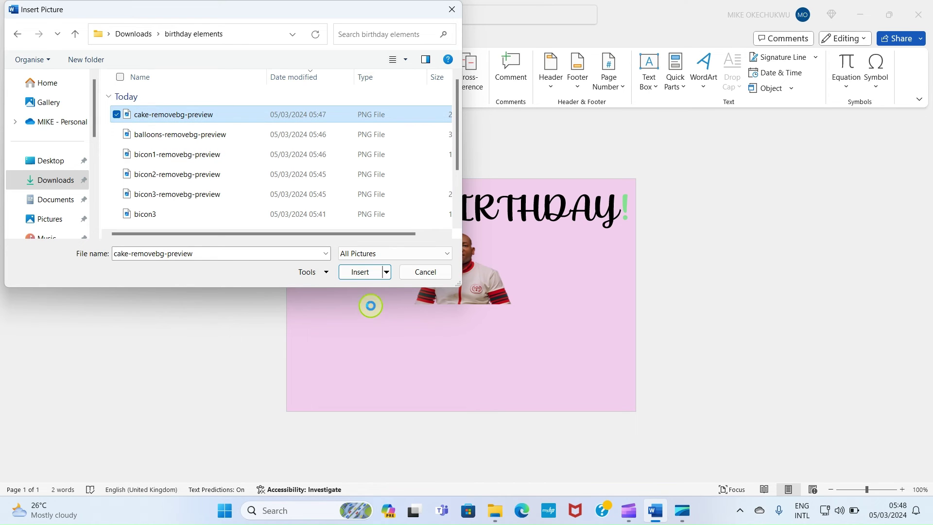
pyautogui.click(360, 271)
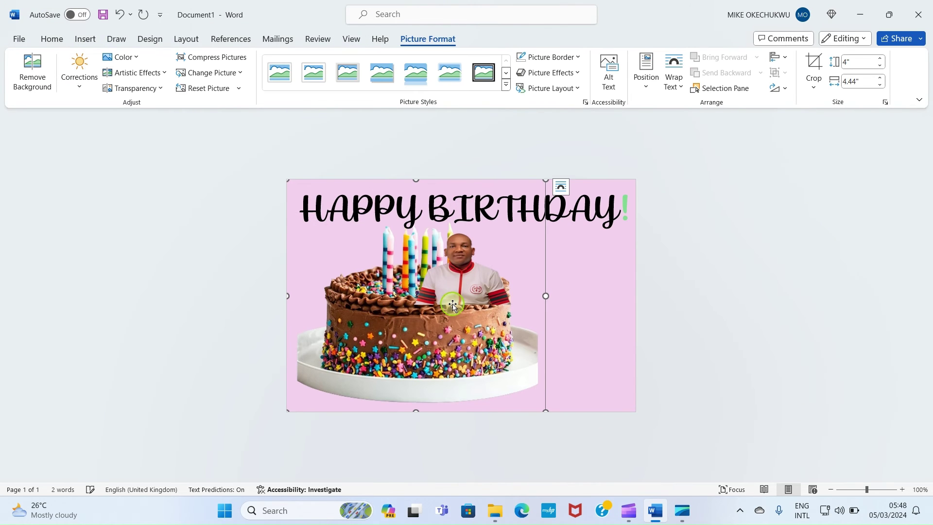
# Step: Wrap the cake picture in front of text and shrink it to about 1.4 by 1.56 inches in the card's lower-left corner
pyautogui.click(674, 83)
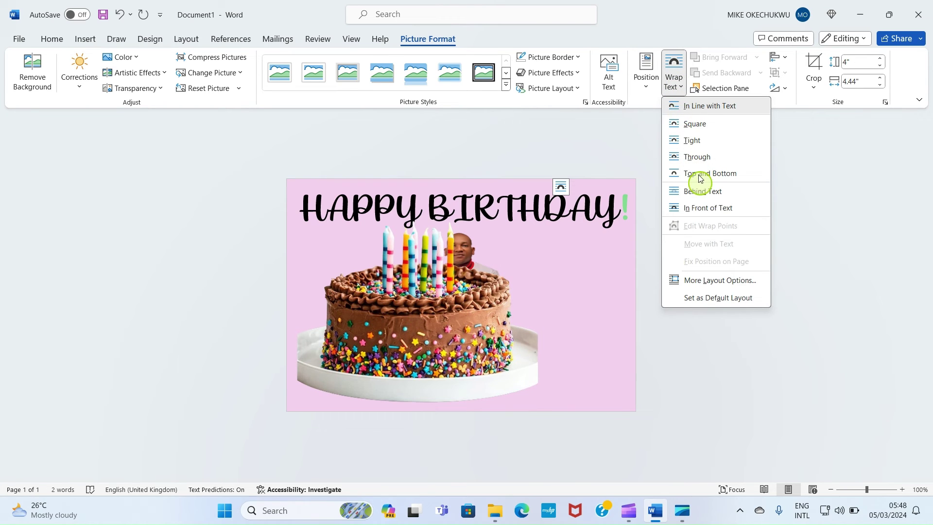
pyautogui.click(699, 208)
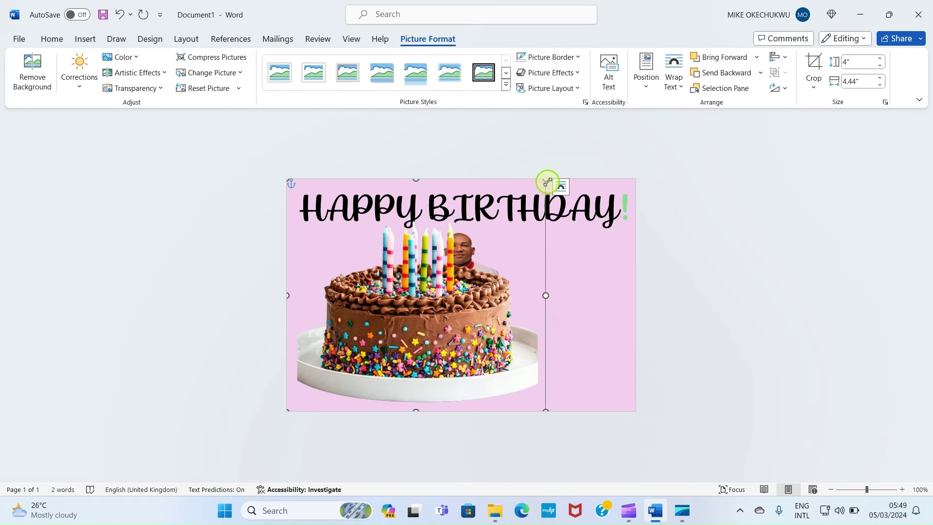
pyautogui.moveTo(548, 182); pyautogui.dragTo(378, 330)
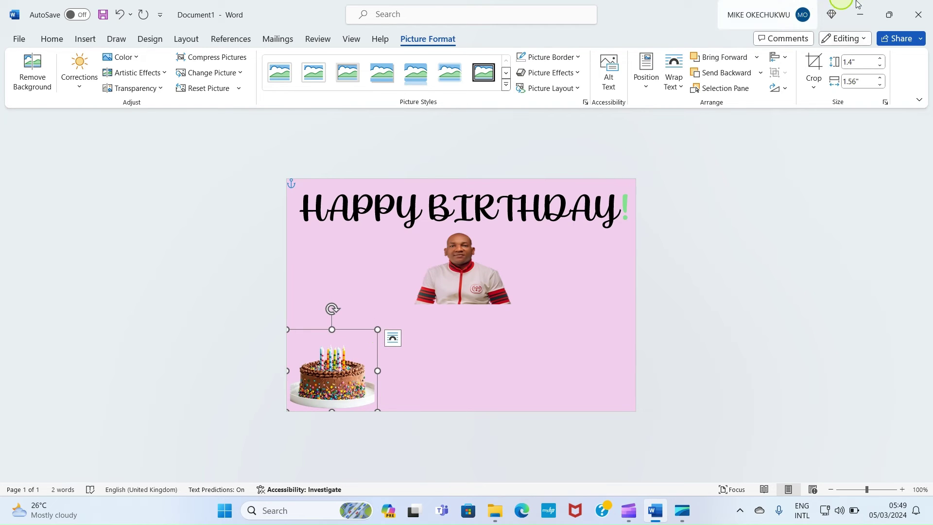
# Step: Crop the empty strip above the candles from the cake picture, leaving it about 1.17 inches high
pyautogui.click(819, 71)
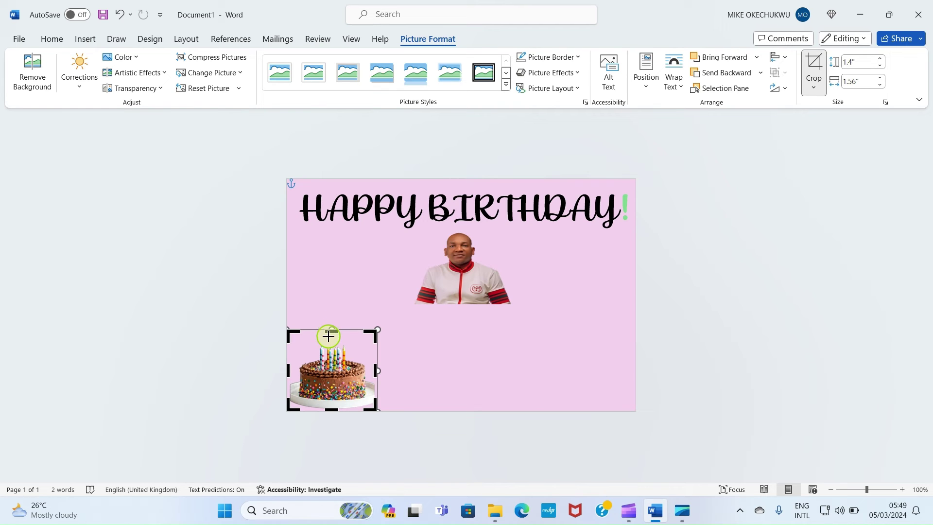
pyautogui.moveTo(328, 336); pyautogui.dragTo(328, 343)
pyautogui.click(458, 381)
pyautogui.click(318, 379)
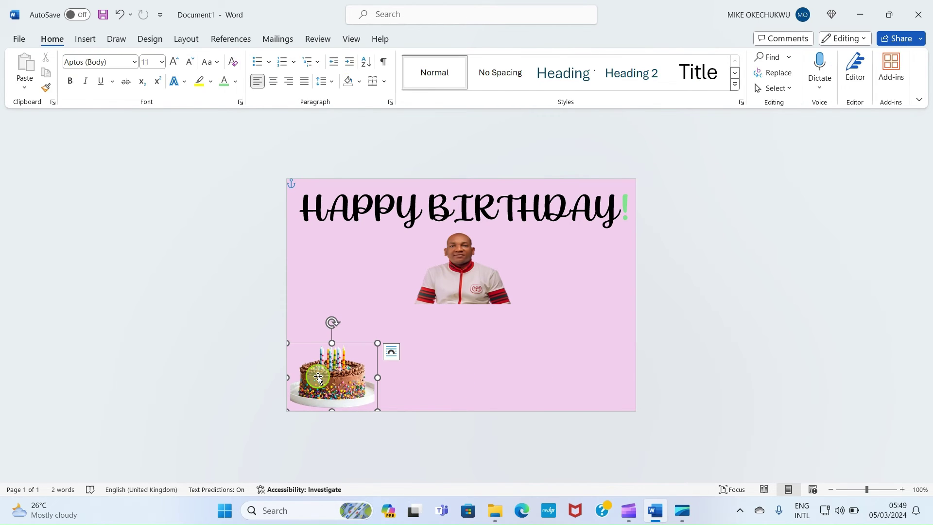
# Step: Duplicate the cropped cake picture and place the copy in the card's lower-right corner
pyautogui.click(332, 368)
pyautogui.rightClick(332, 367)
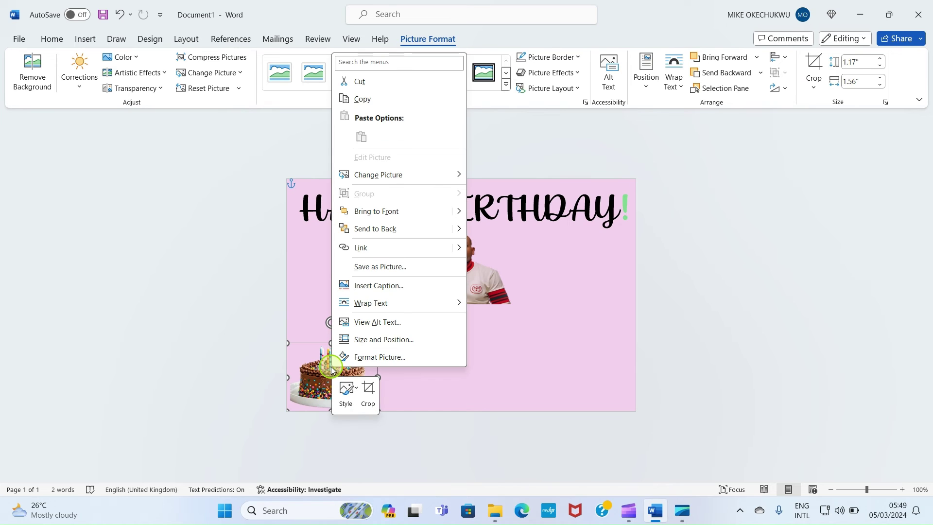
pyautogui.click(360, 100)
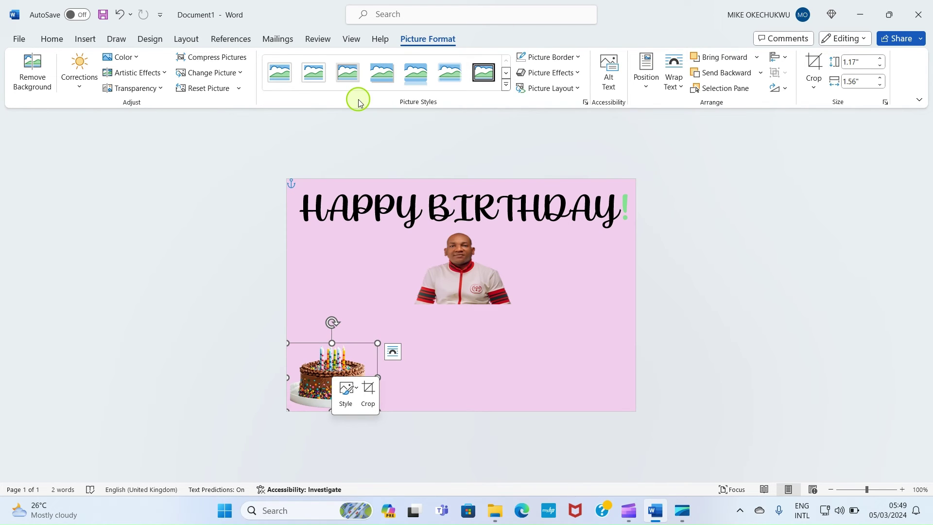
pyautogui.rightClick(494, 371)
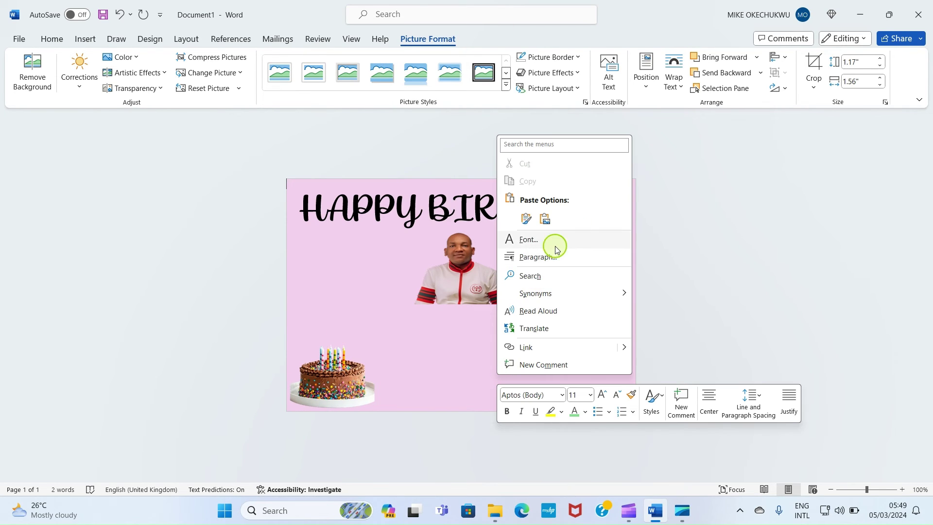
pyautogui.click(526, 219)
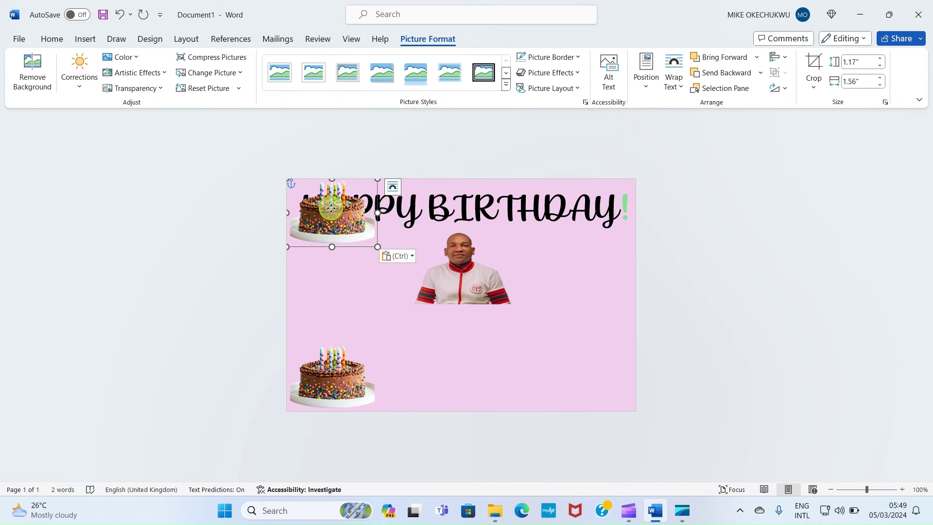
pyautogui.moveTo(342, 219); pyautogui.dragTo(586, 378)
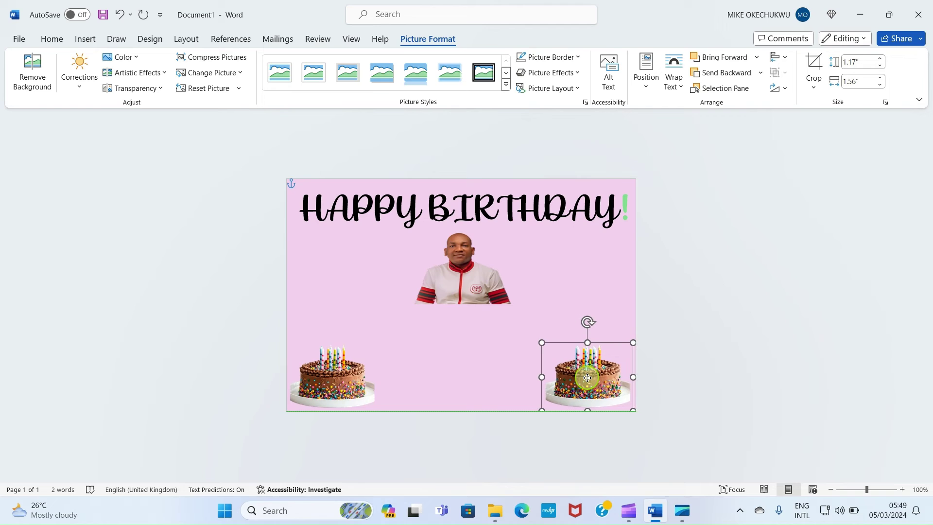
# Step: Enlarge both cake pictures to a similar size, making the right one about 1.42 by 1.88 inches
pyautogui.click(335, 375)
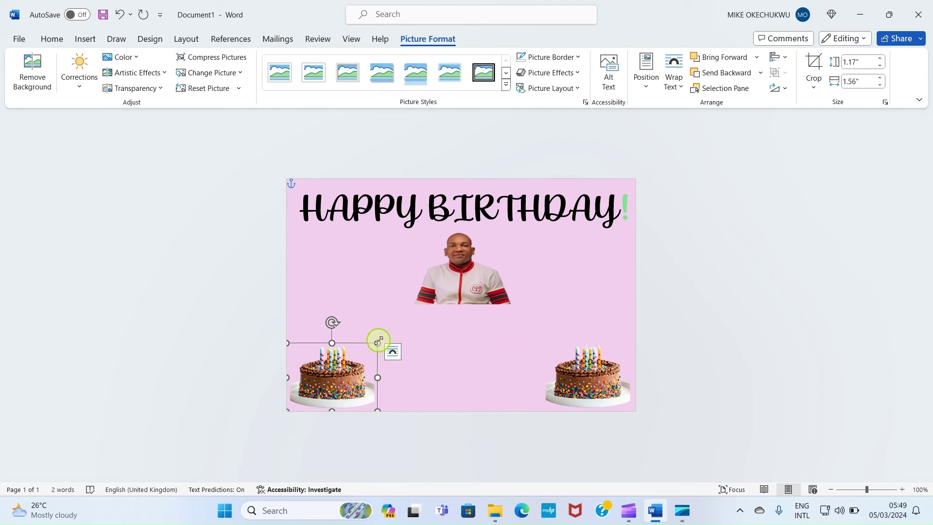
pyautogui.moveTo(379, 341); pyautogui.dragTo(398, 338)
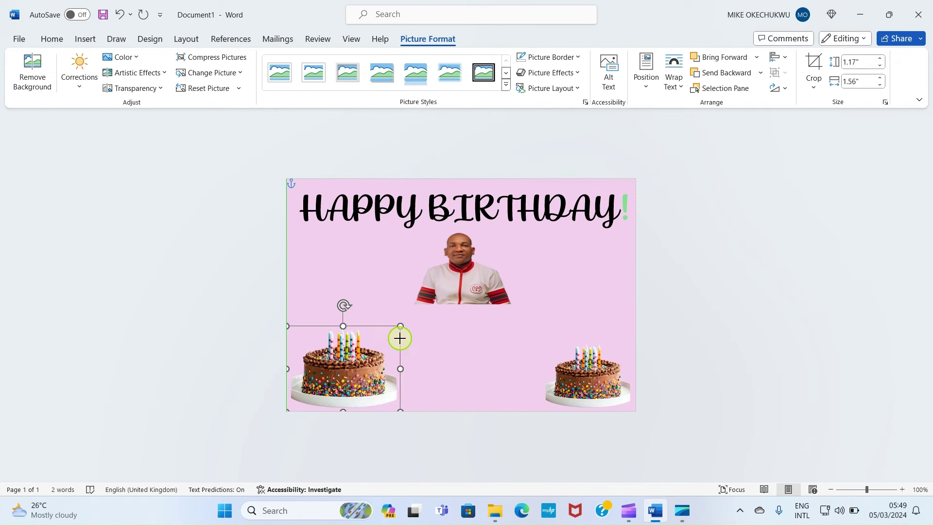
pyautogui.click(580, 372)
pyautogui.moveTo(542, 343); pyautogui.dragTo(524, 338)
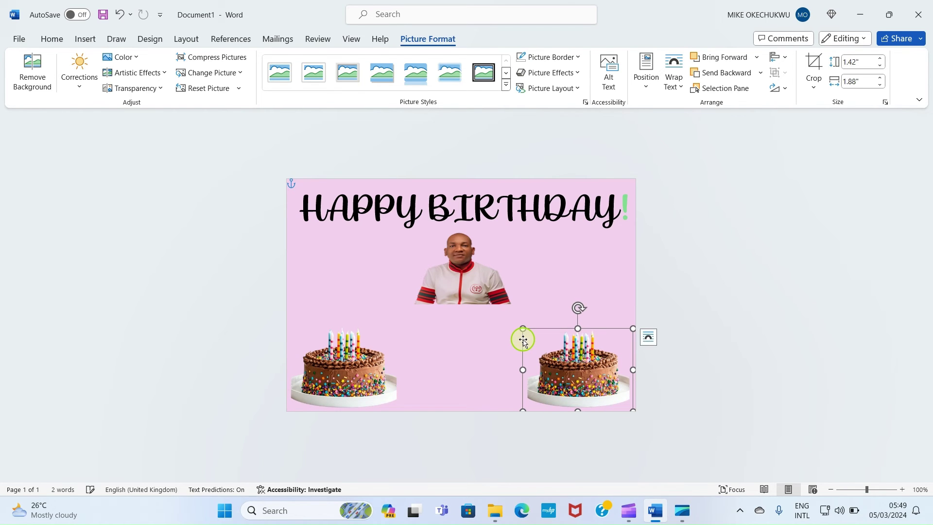
pyautogui.click(393, 270)
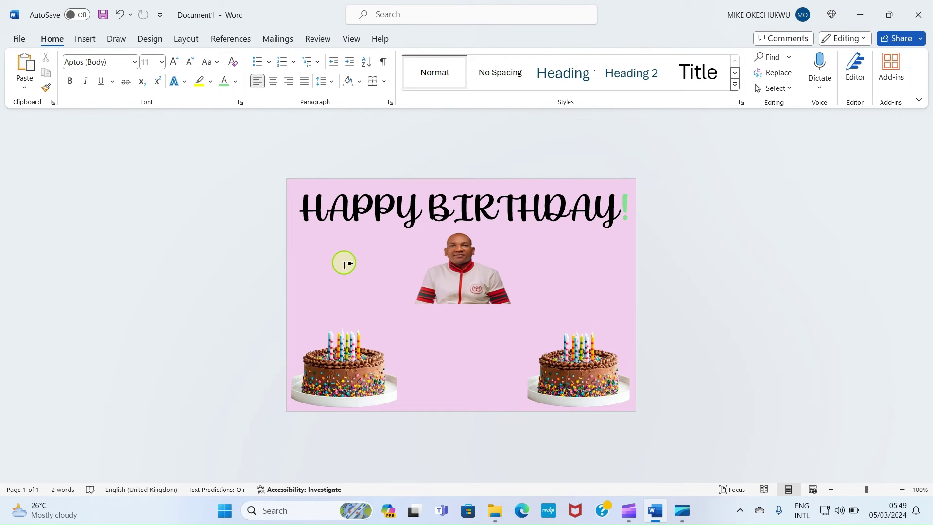
# Step: Insert the background-free balloon bunch picture from this device into the card
pyautogui.click(85, 39)
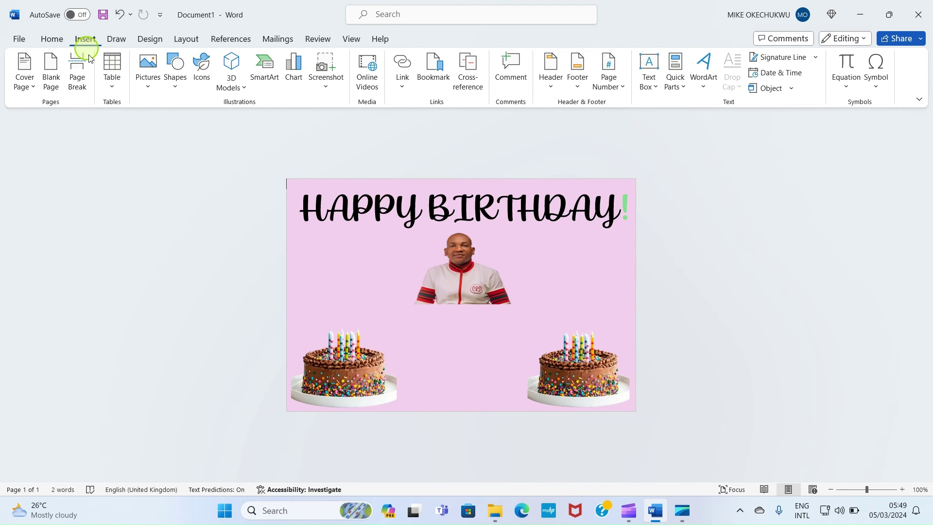
pyautogui.click(147, 83)
pyautogui.click(174, 121)
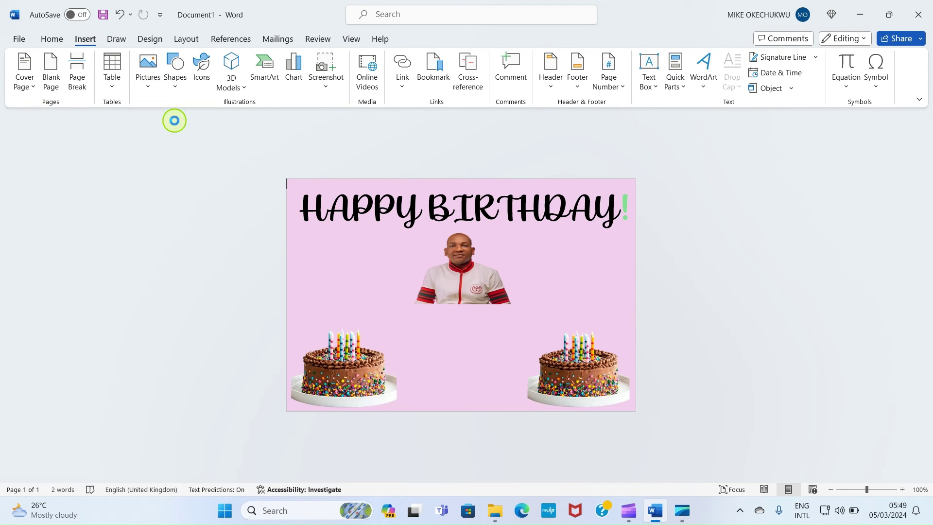
pyautogui.click(128, 131)
pyautogui.click(358, 271)
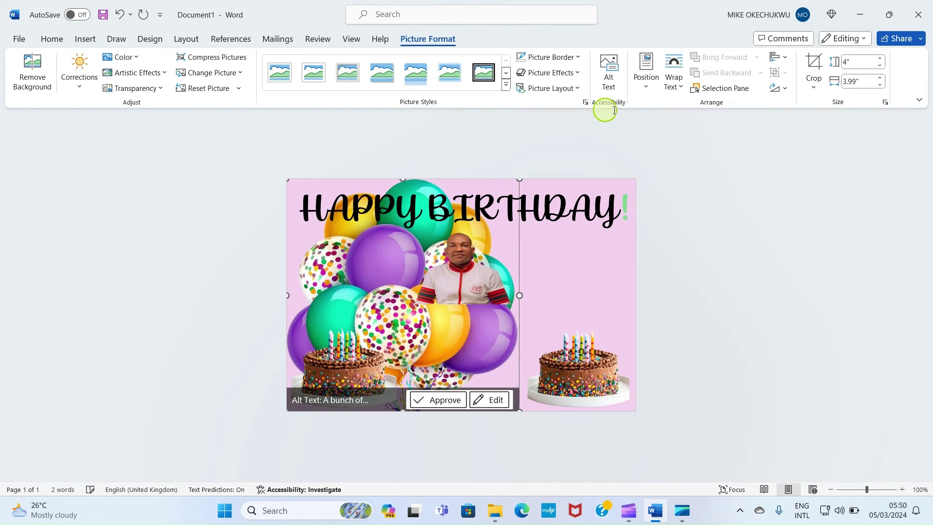
# Step: Wrap the balloons in front of text, shrink them to about 1.33 inches square and place them at the card's left edge below the greeting
pyautogui.click(675, 82)
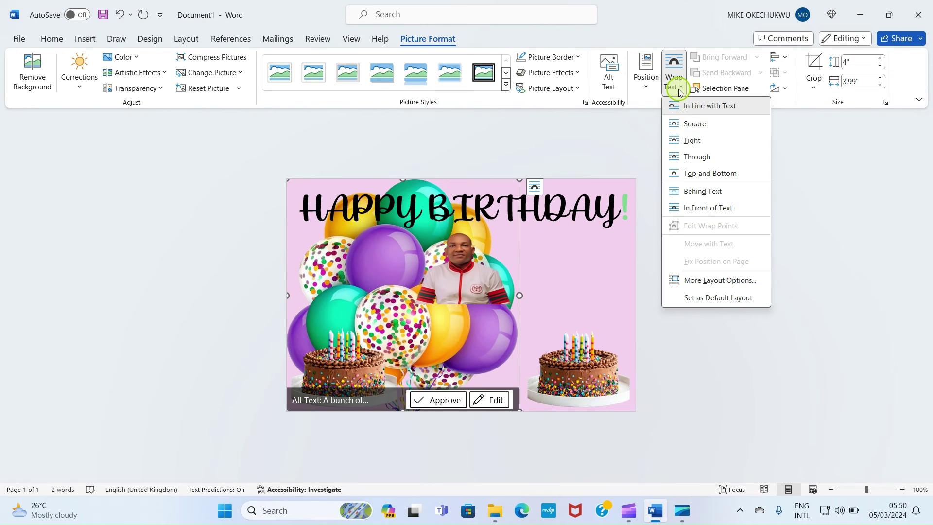
pyautogui.click(701, 209)
pyautogui.moveTo(440, 321); pyautogui.dragTo(471, 295)
pyautogui.moveTo(316, 384); pyautogui.dragTo(309, 266)
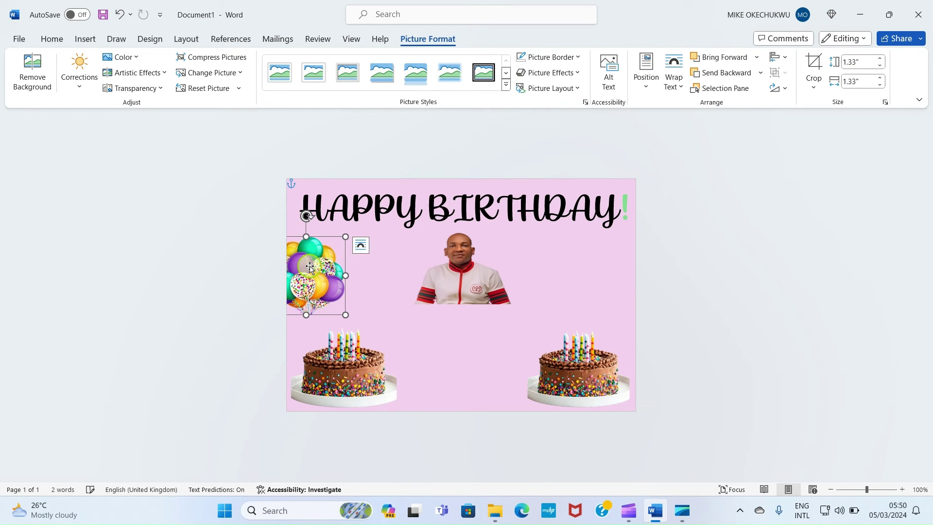
pyautogui.click(452, 308)
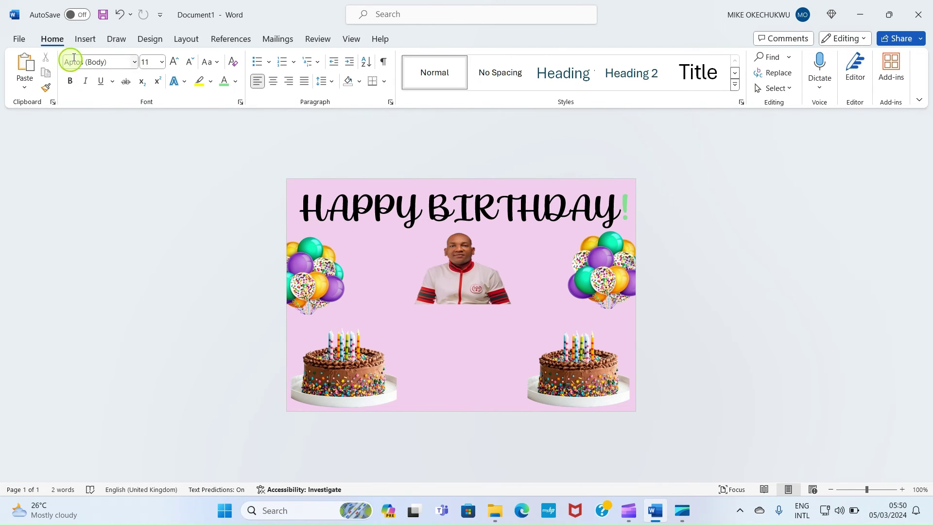
# Step: Insert the background-free picture of the blue gift box with gold ribbon from this device
pyautogui.click(84, 39)
pyautogui.click(147, 73)
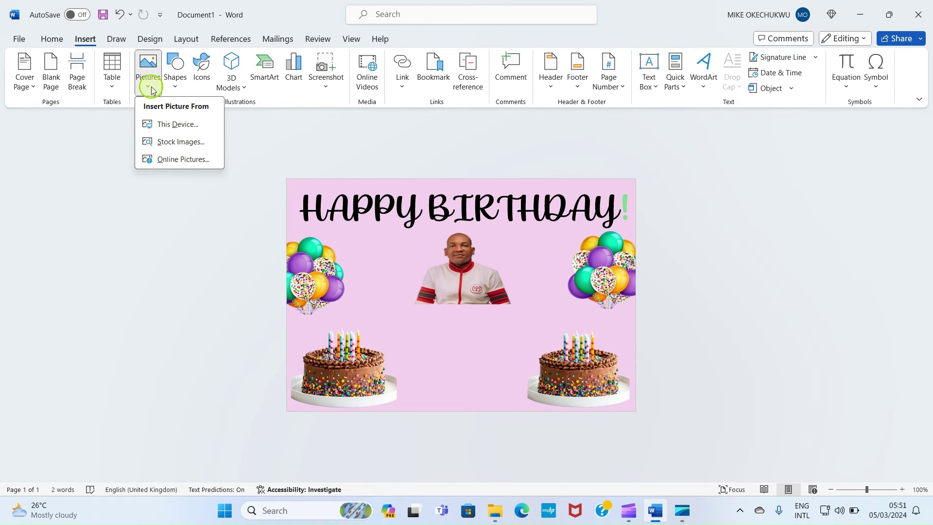
pyautogui.click(169, 125)
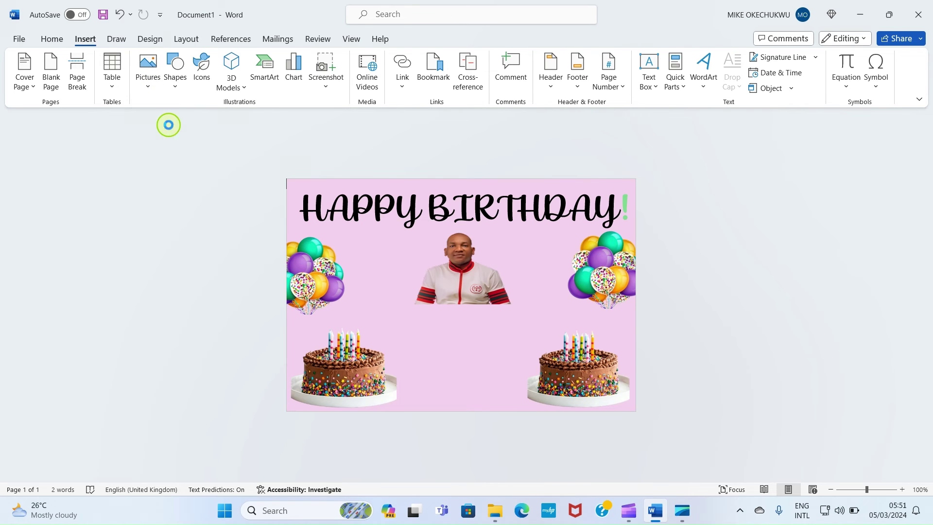
pyautogui.click(145, 194)
pyautogui.click(352, 273)
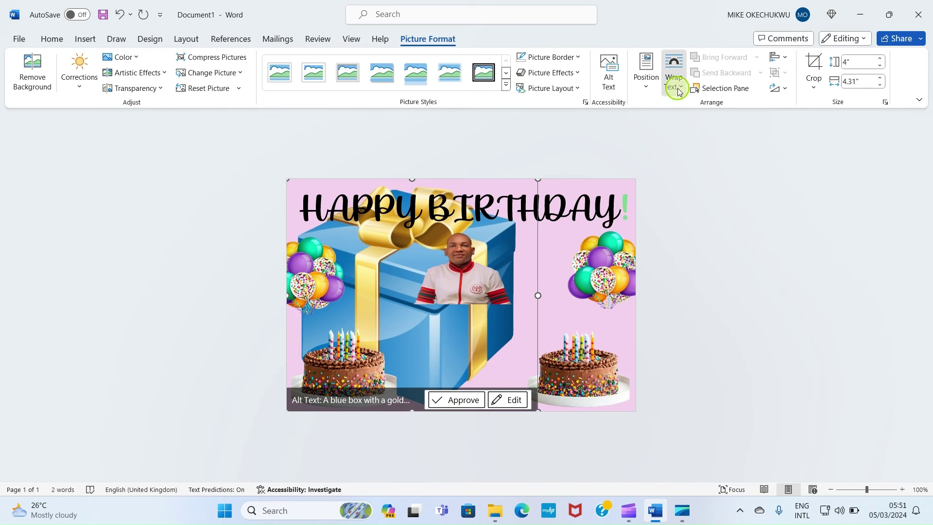
# Step: Wrap the blue gift box in front of text and shrink it to about 1.65 by 1.78 inches
pyautogui.click(674, 78)
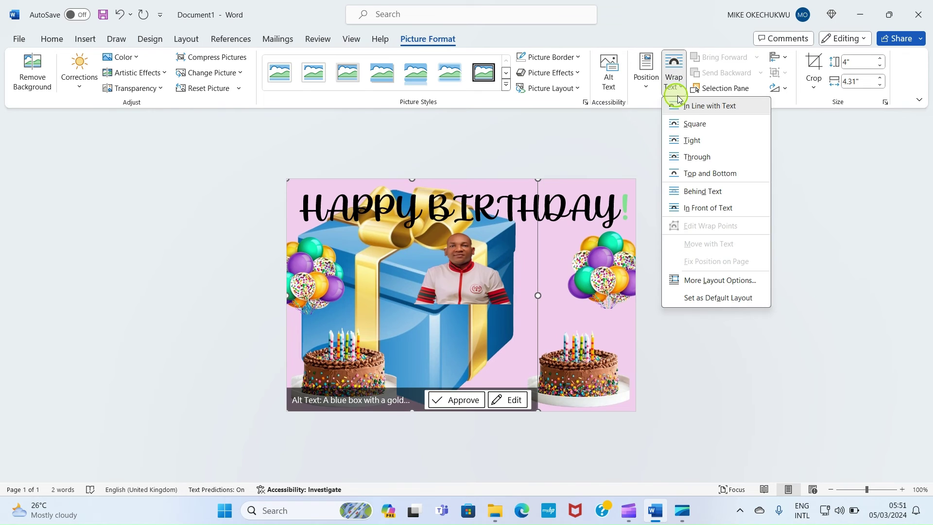
pyautogui.click(706, 209)
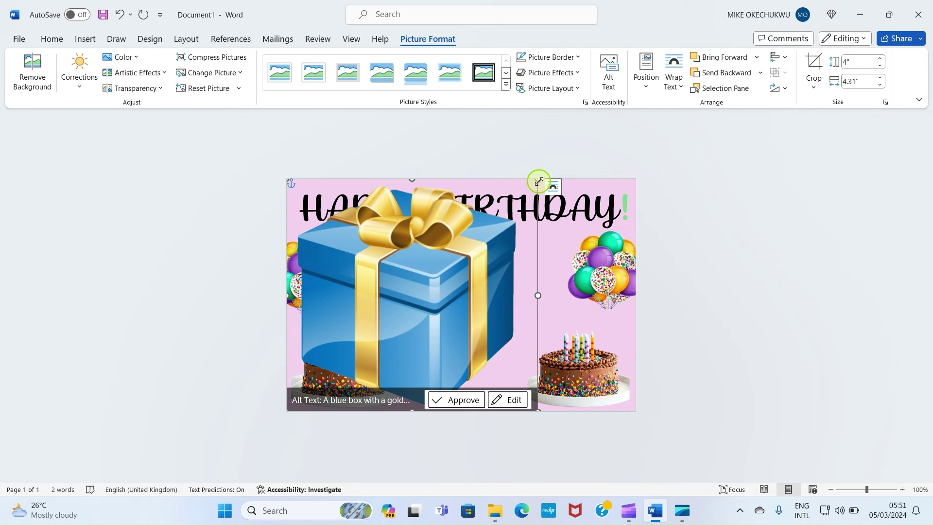
pyautogui.moveTo(539, 181); pyautogui.dragTo(391, 314)
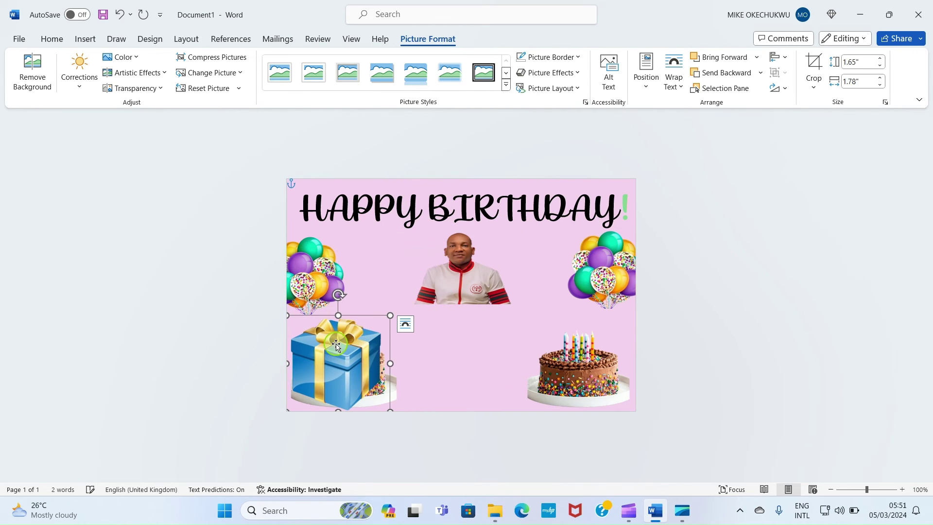
# Step: Move the blue gift box between the two cakes below the photo and reduce it to about 1.32 by 1.42 inches
pyautogui.moveTo(341, 343); pyautogui.dragTo(440, 346)
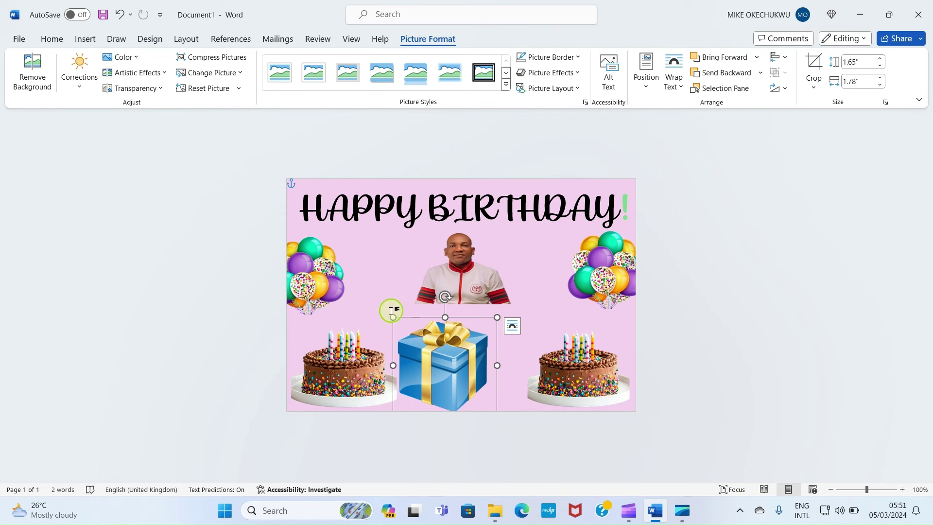
pyautogui.moveTo(393, 316); pyautogui.dragTo(414, 337)
pyautogui.moveTo(459, 376); pyautogui.dragTo(465, 380)
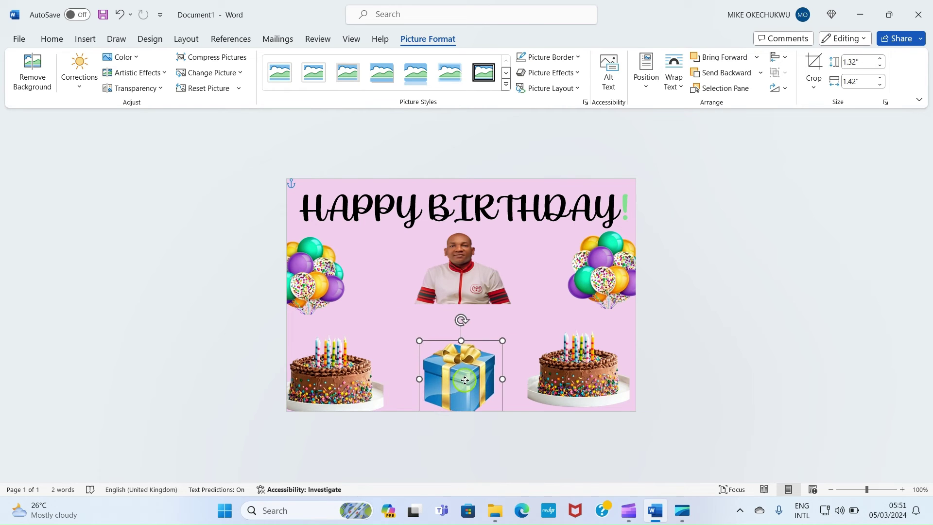
pyautogui.click(389, 323)
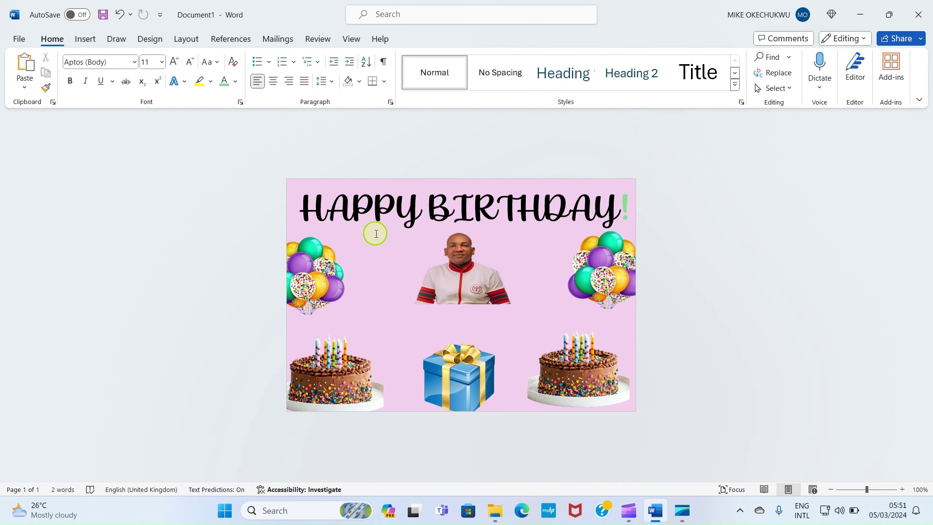
pyautogui.click(353, 218)
# Step: Insert the picture of the open orange gift box with red ribbon from this device
pyautogui.click(85, 35)
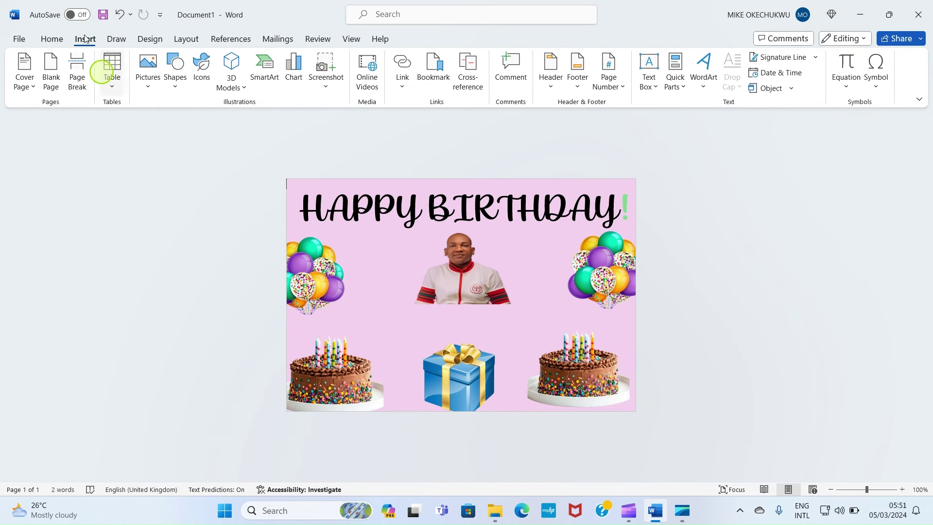
pyautogui.click(144, 78)
pyautogui.click(182, 127)
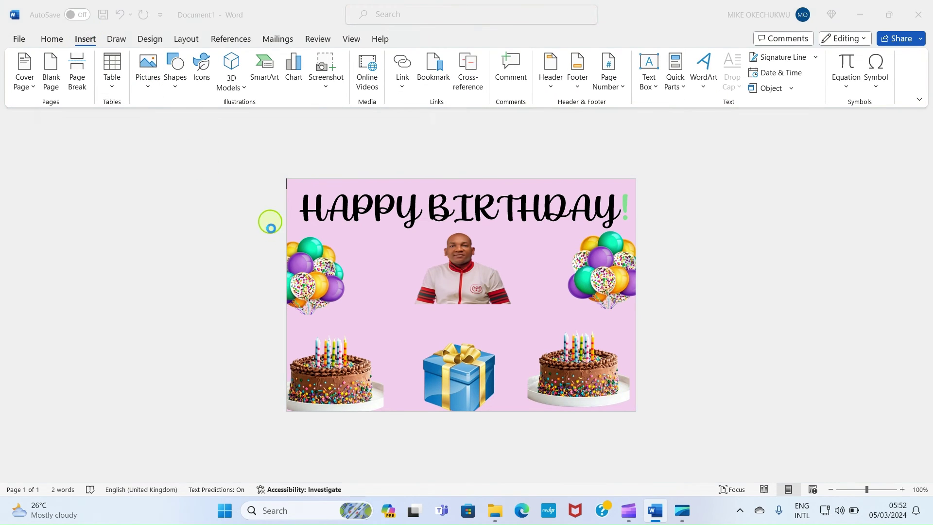
pyautogui.click(395, 278)
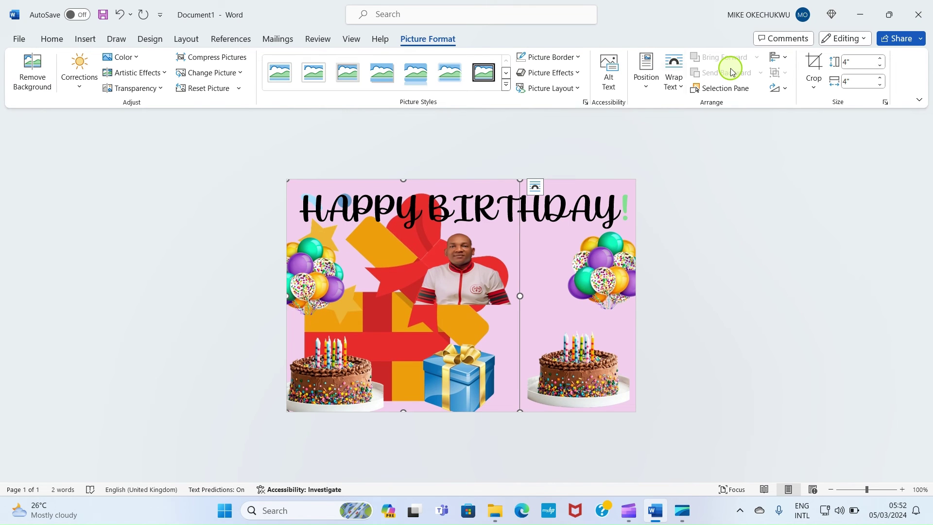
# Step: Wrap the open orange gift box in front of text, shrink it and place it between the left balloons and cake, beside the photo
pyautogui.click(673, 73)
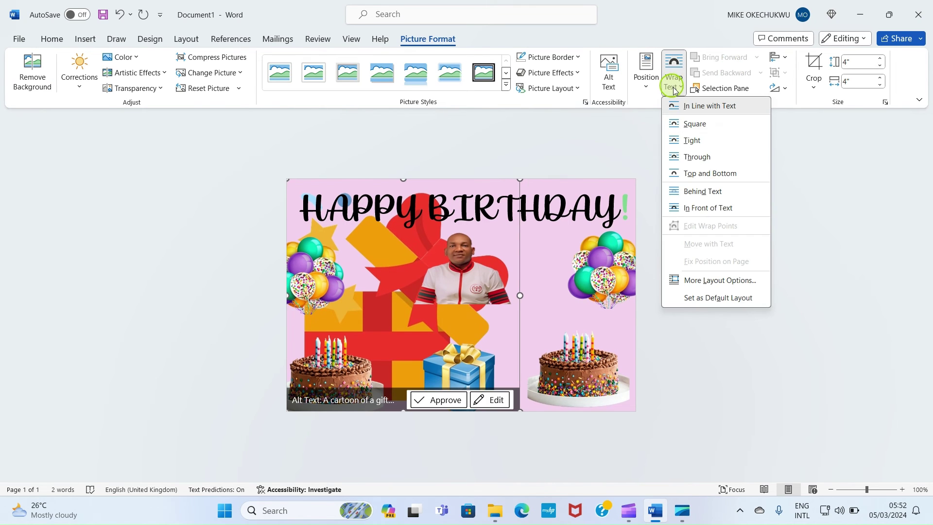
pyautogui.click(710, 213)
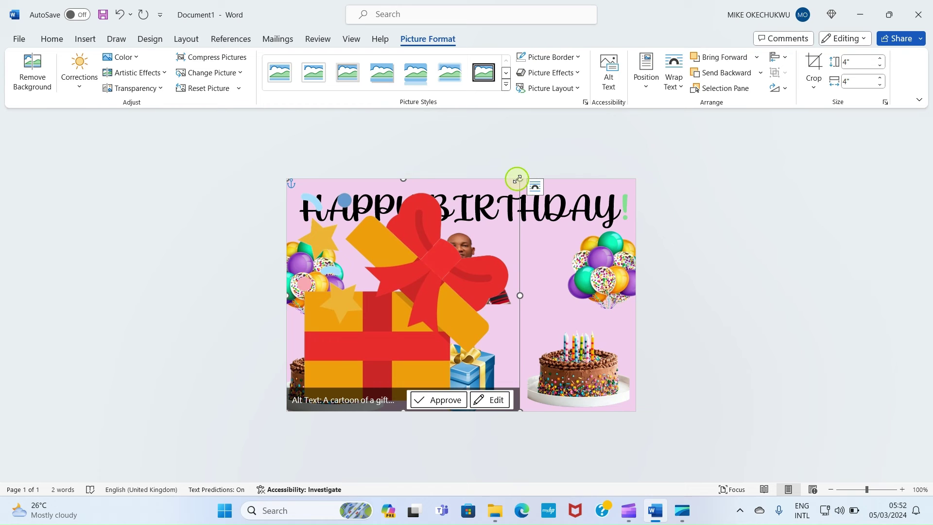
pyautogui.moveTo(517, 179); pyautogui.dragTo(375, 308)
pyautogui.click(457, 366)
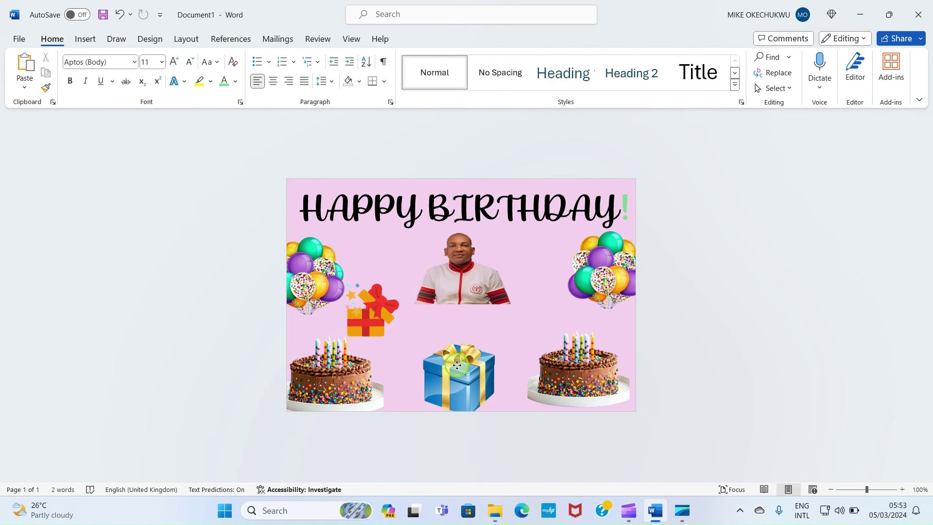
# Step: Shrink the blue gift box between the two cakes slightly and deselect it
pyautogui.moveTo(500, 343)
pyautogui.mouseDown()
pyautogui.moveTo(471, 359)
pyautogui.moveTo(491, 349)
pyautogui.mouseUp()
pyautogui.click(740, 309)
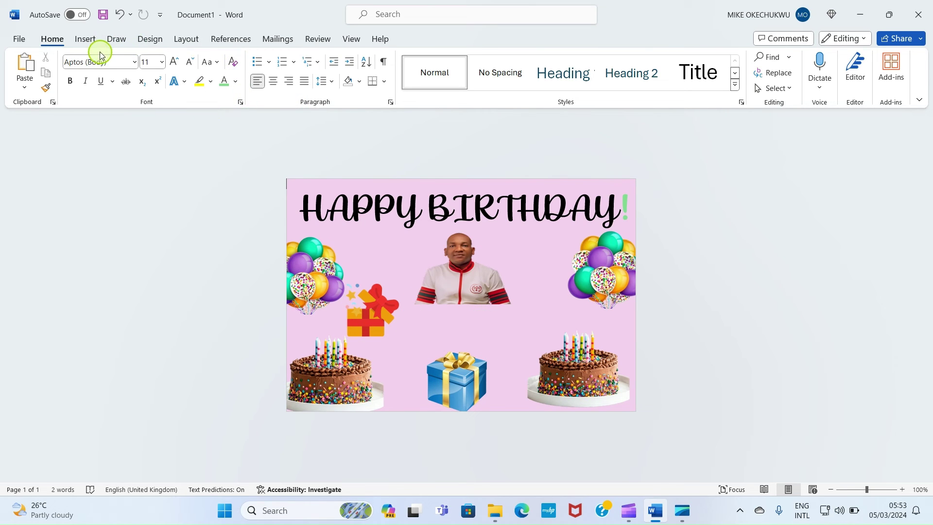
# Step: Add a text box about 0.59 by 1.77 inches below the photo reading "May our Lord prosper you and make your dreams come through. More year!!"
pyautogui.click(83, 39)
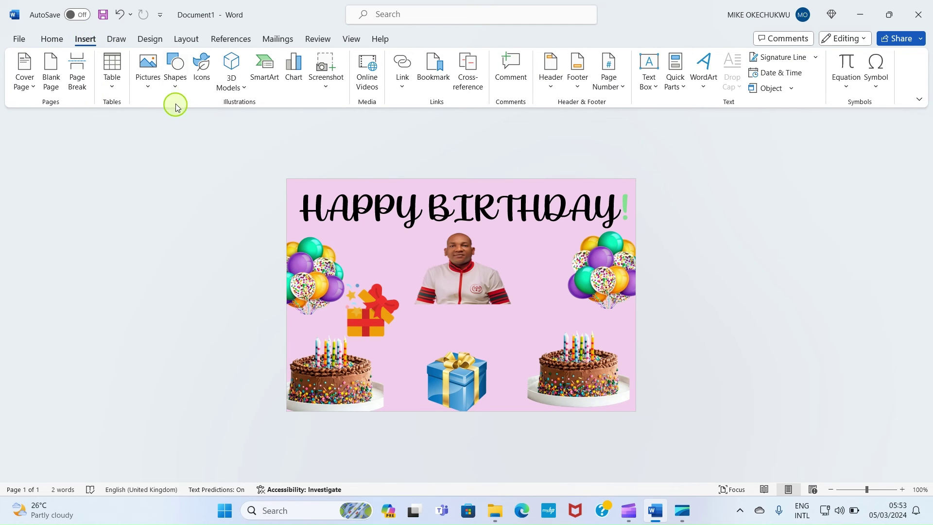
pyautogui.click(175, 77)
pyautogui.click(169, 120)
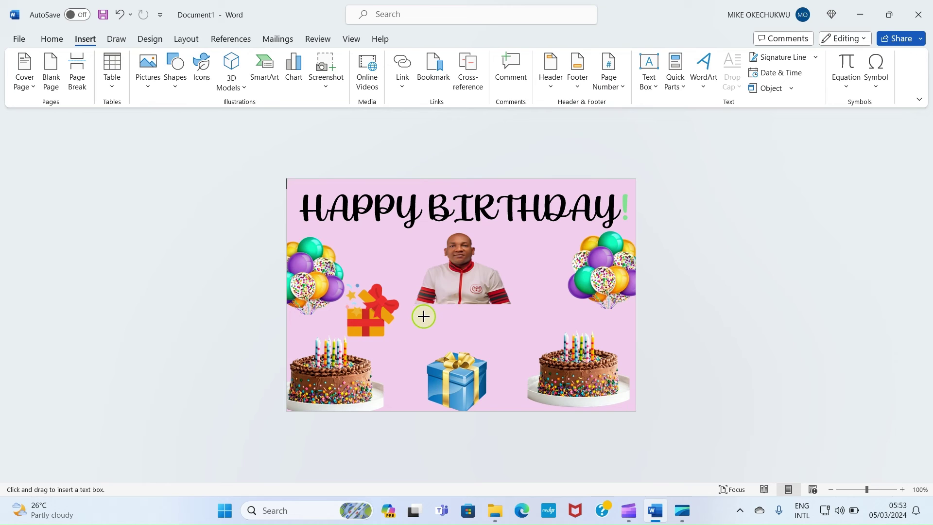
pyautogui.moveTo(412, 319); pyautogui.dragTo(519, 347)
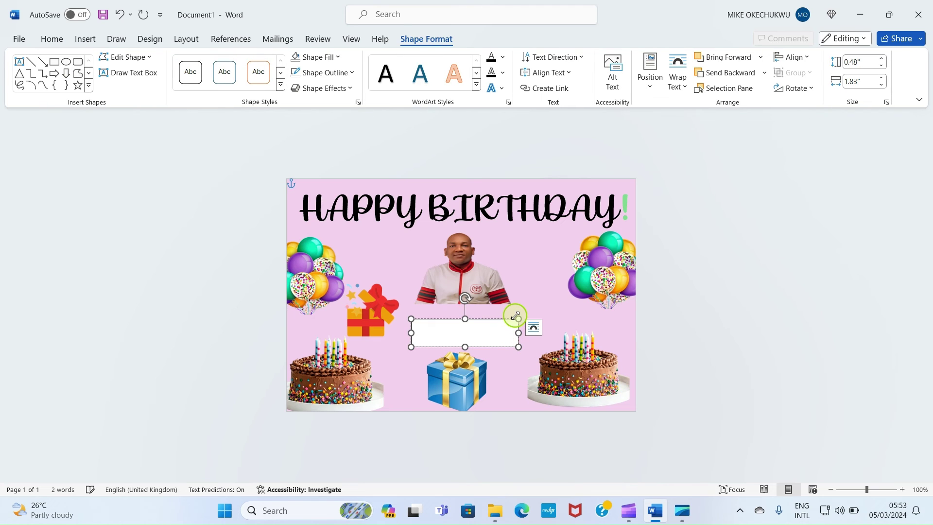
pyautogui.moveTo(516, 318); pyautogui.dragTo(513, 312)
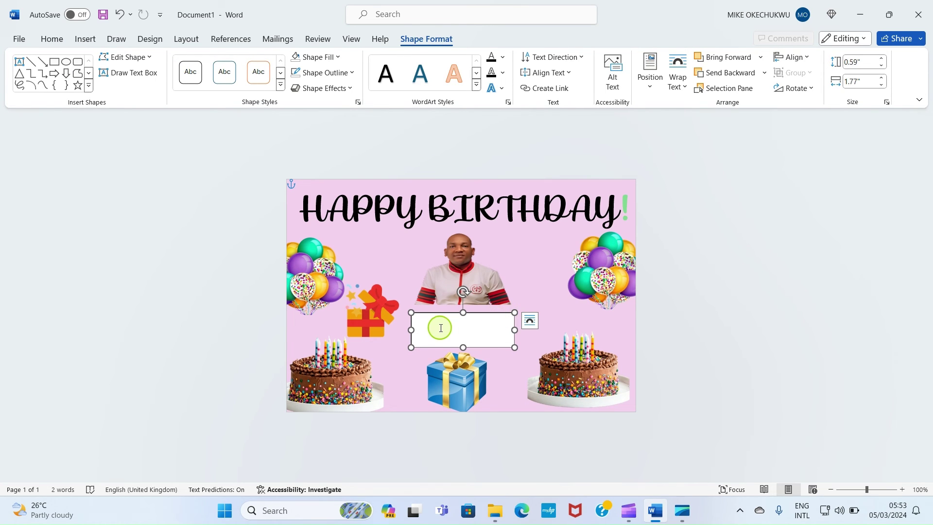
pyautogui.write('M')
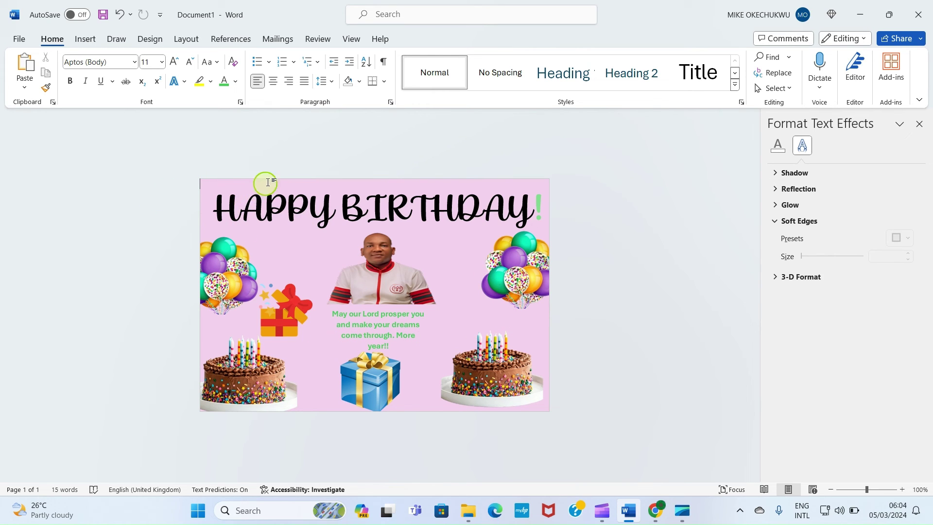
# Step: Close the Format Text Effects pane and leave all card objects deselected
pyautogui.click(920, 124)
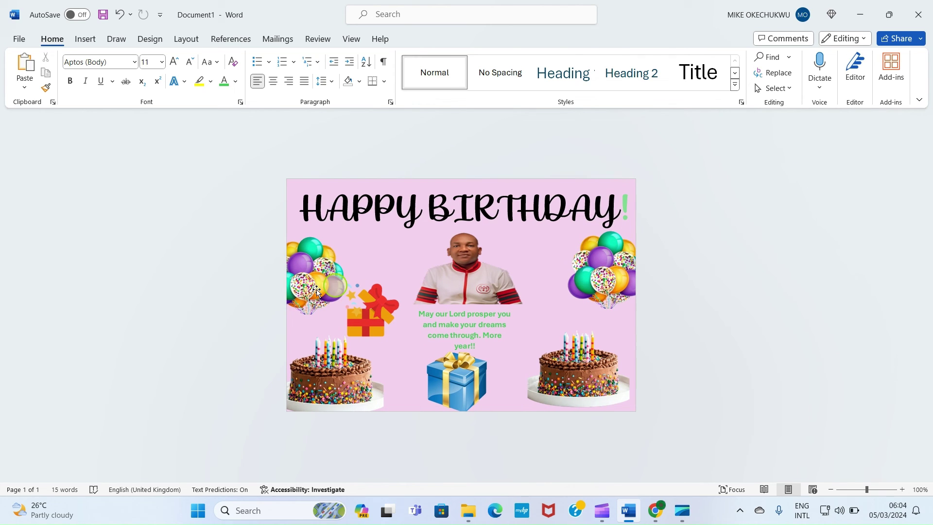
pyautogui.click(308, 187)
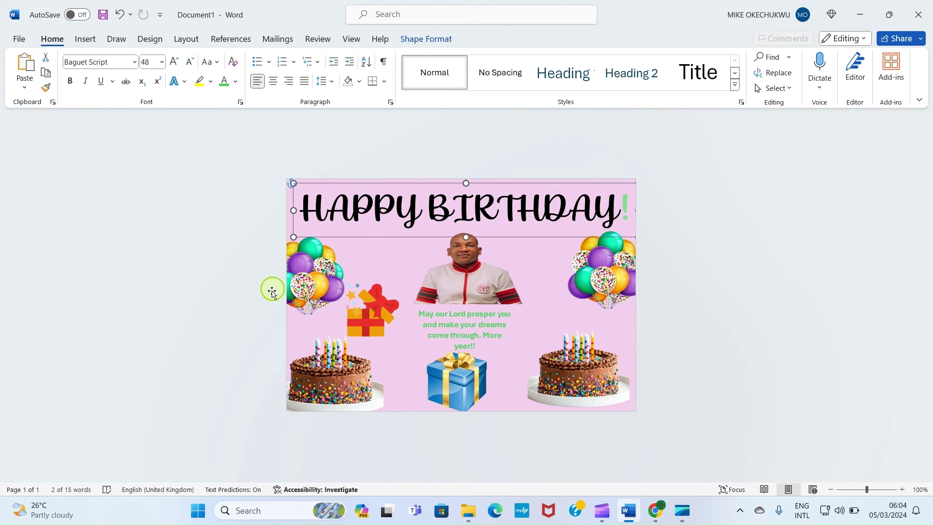
pyautogui.click(288, 336)
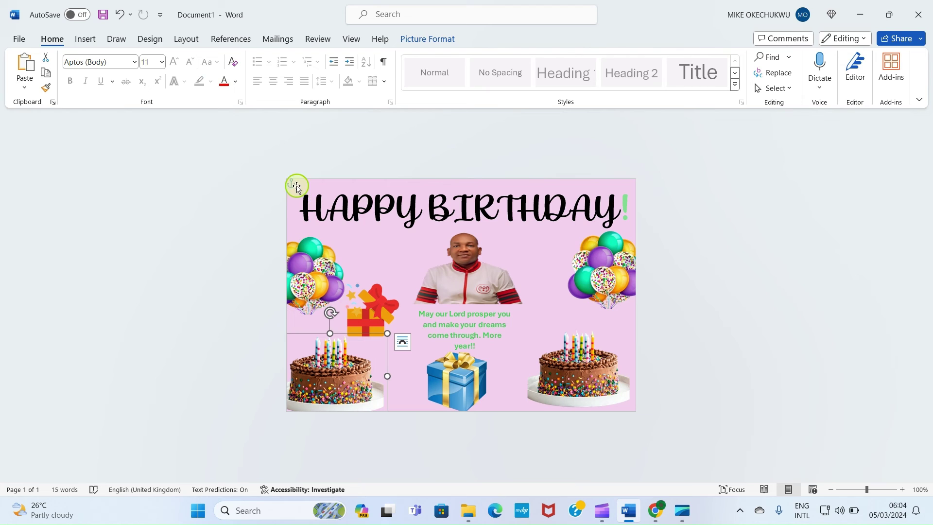
pyautogui.click(296, 184)
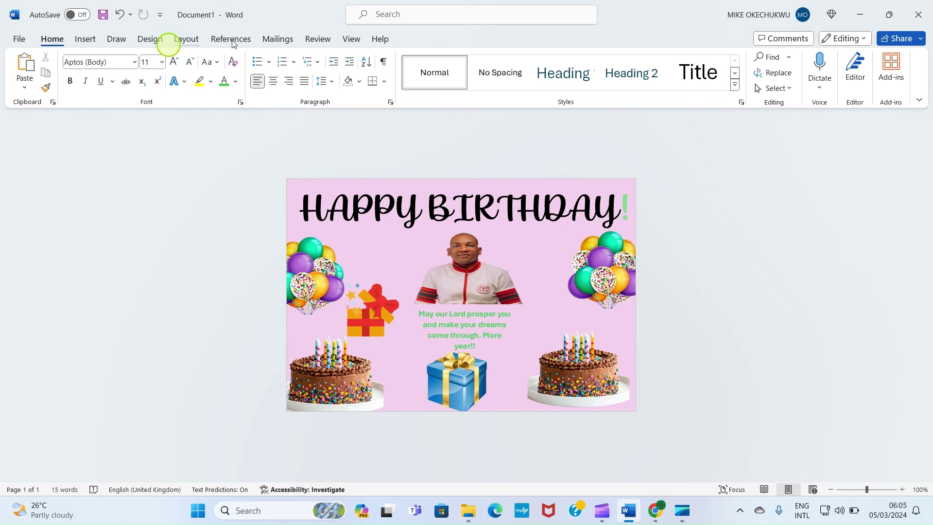
# Step: Change the card's page color to the dark purple theme shade
pyautogui.click(150, 39)
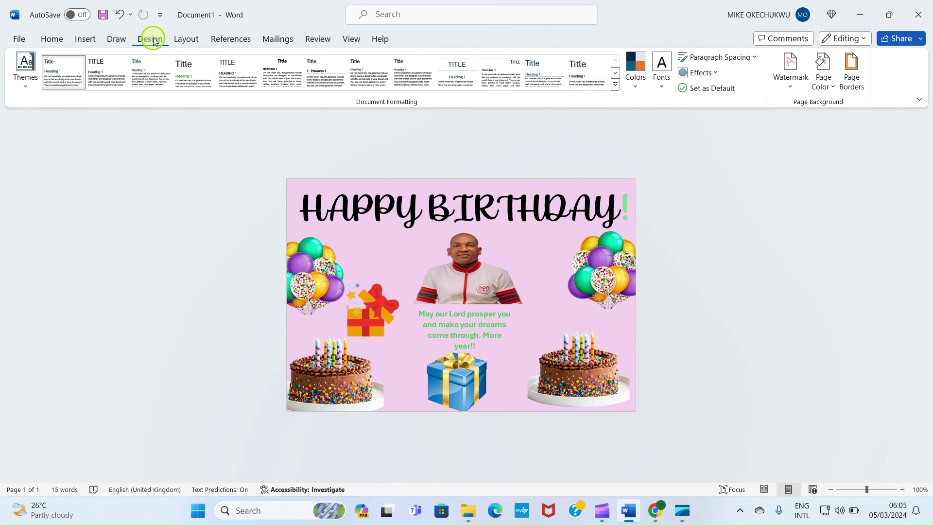
pyautogui.click(833, 89)
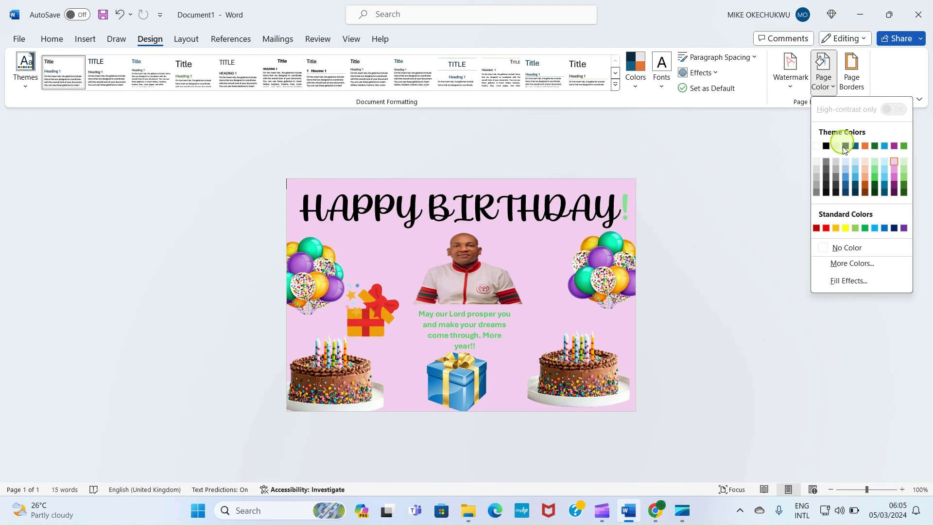
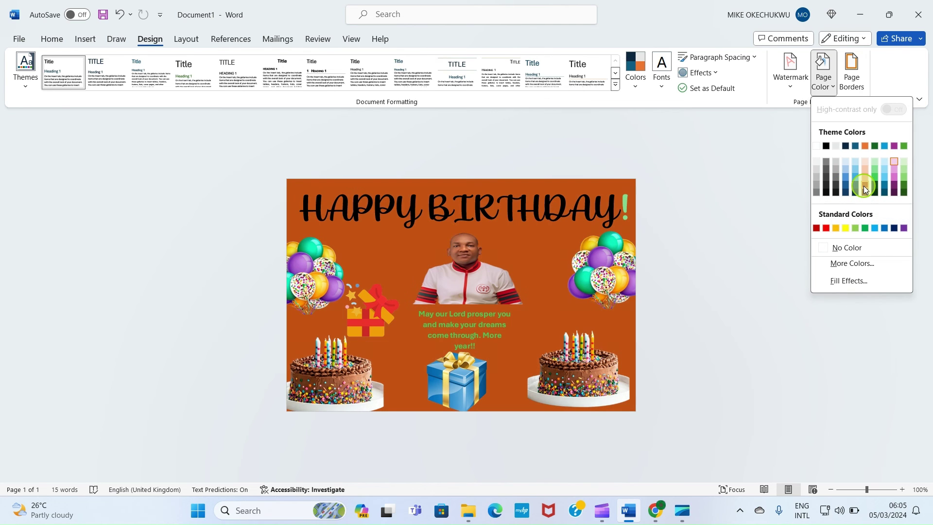
pyautogui.click(897, 190)
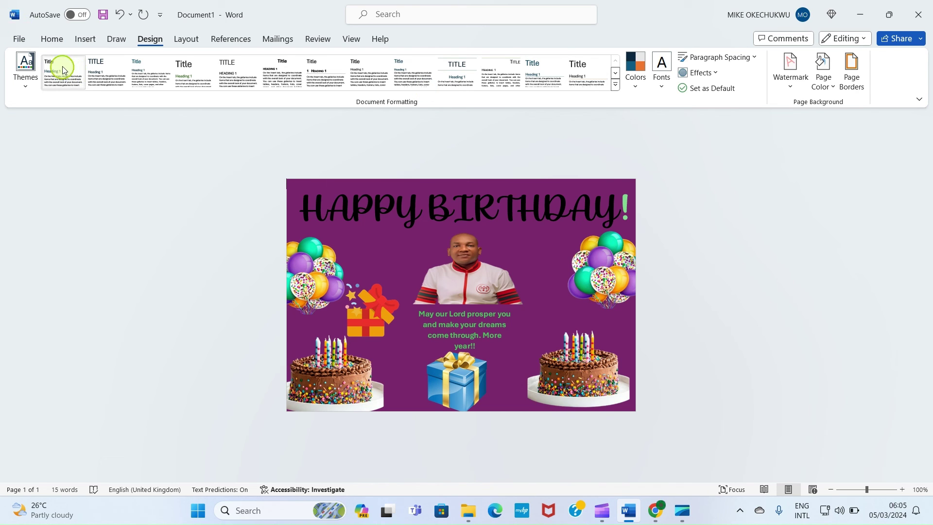
# Step: Save the card as a Word document named custombirthday in the birthday elements folder under Downloads
pyautogui.click(20, 39)
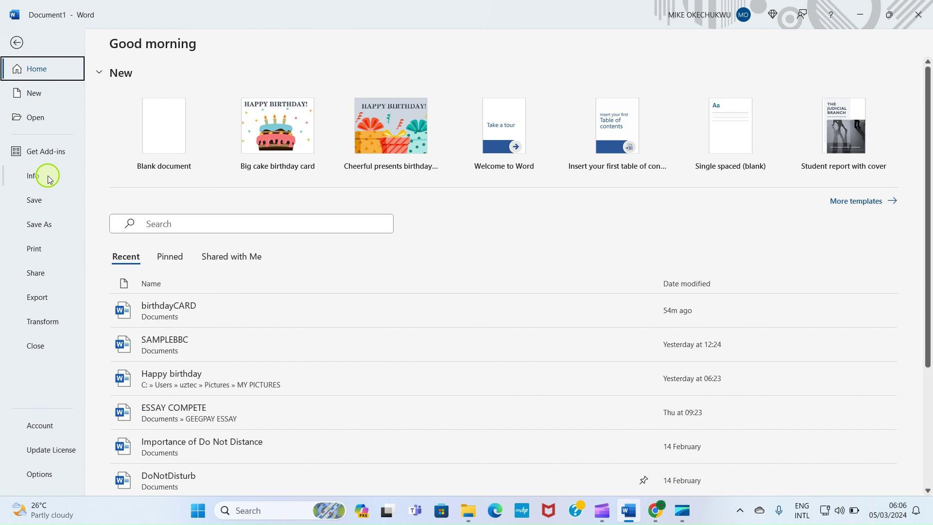
pyautogui.click(39, 223)
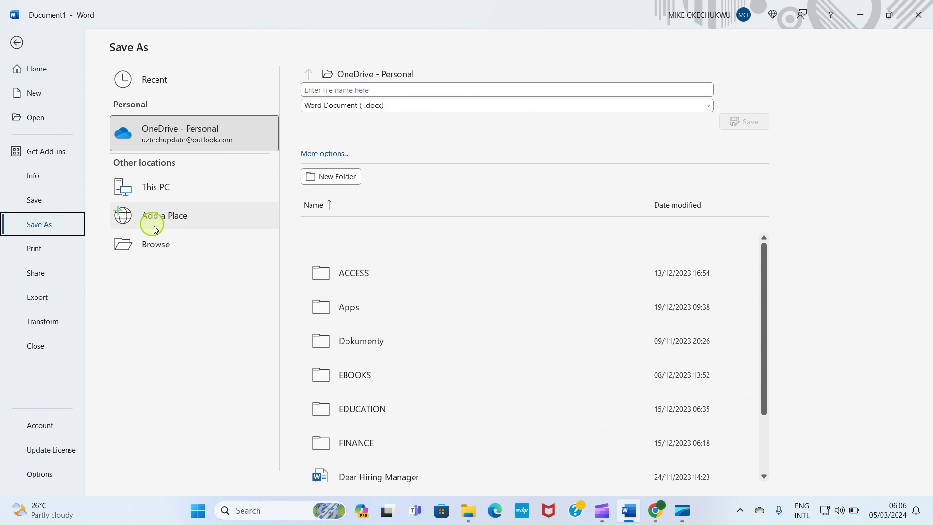
pyautogui.click(157, 251)
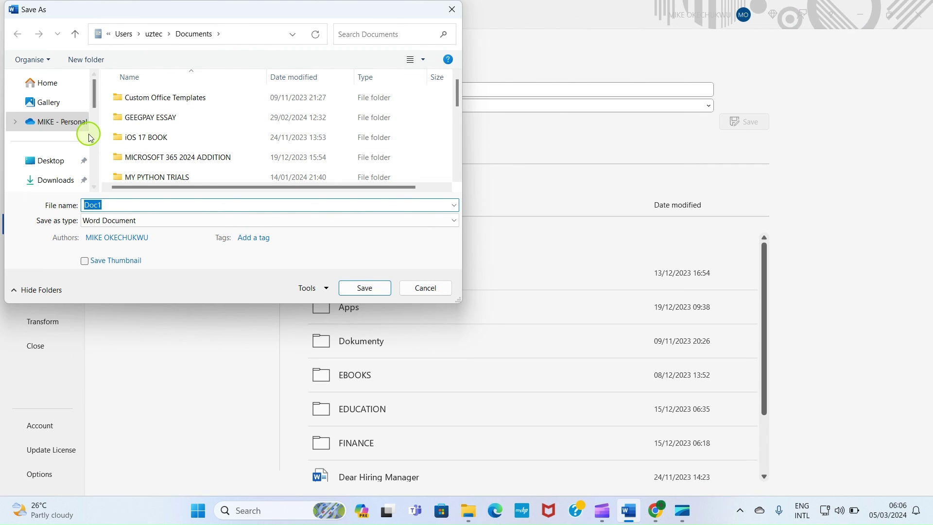
pyautogui.click(55, 185)
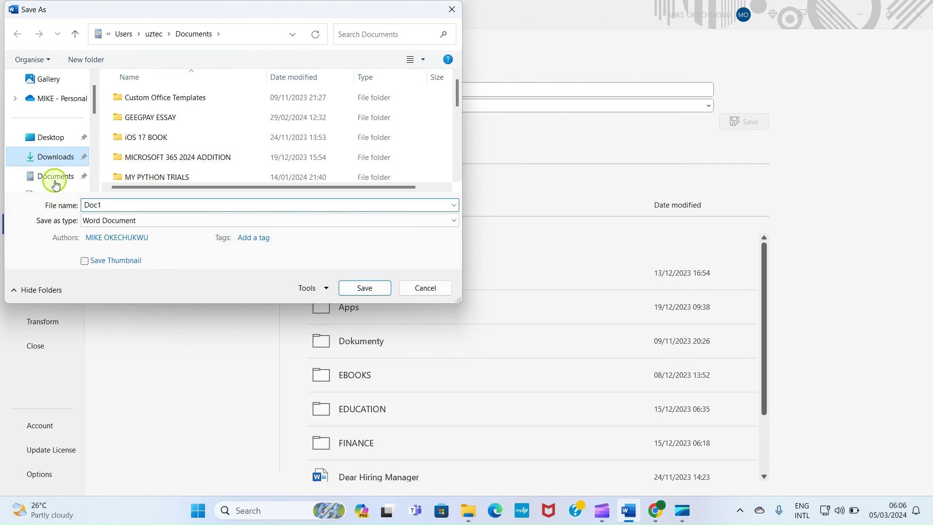
pyautogui.click(146, 120)
pyautogui.doubleClick(146, 121)
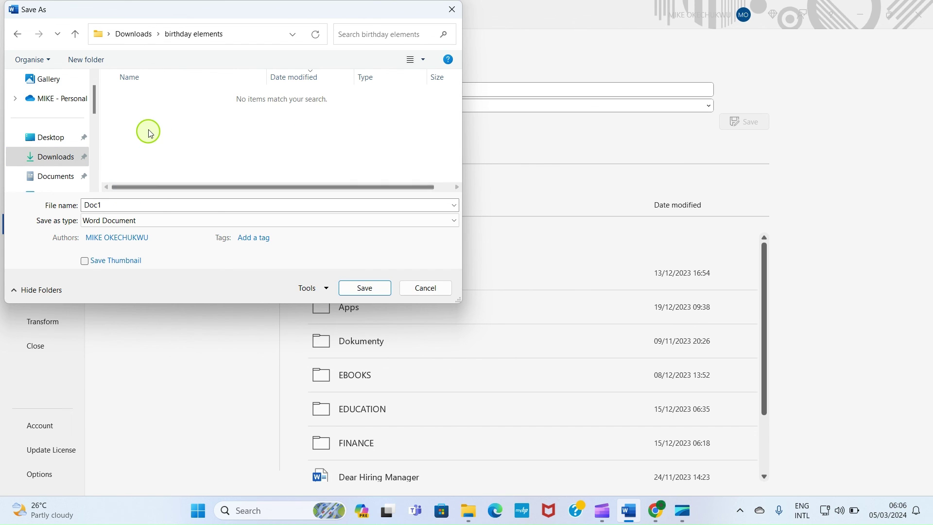
pyautogui.doubleClick(117, 207)
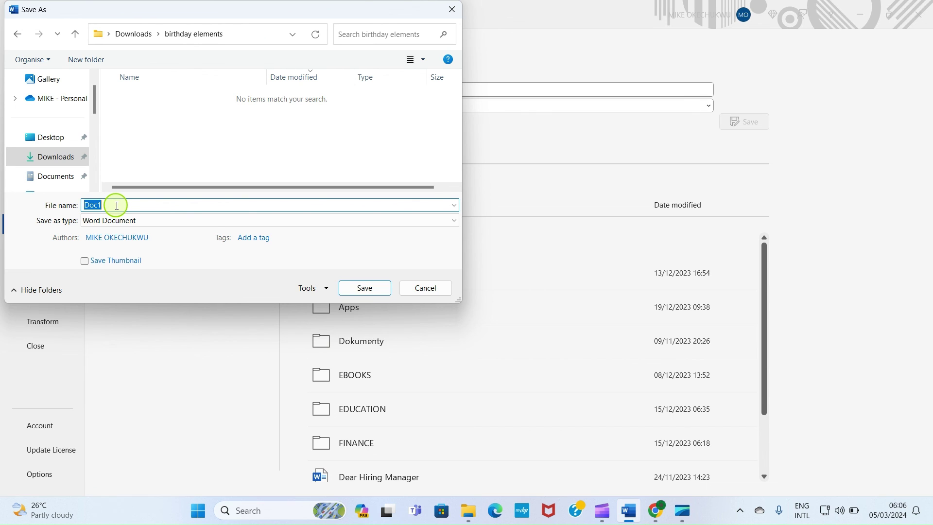
pyautogui.write('custombirthday')
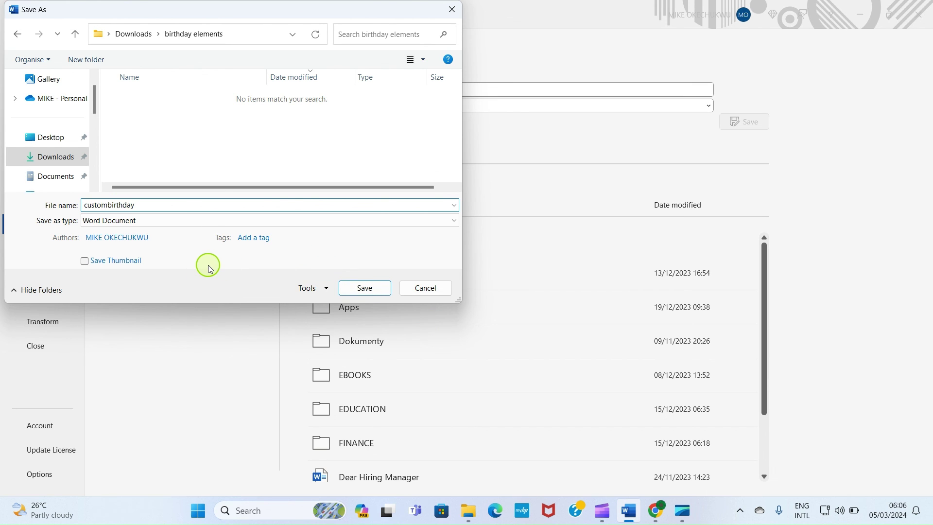
pyautogui.click(367, 289)
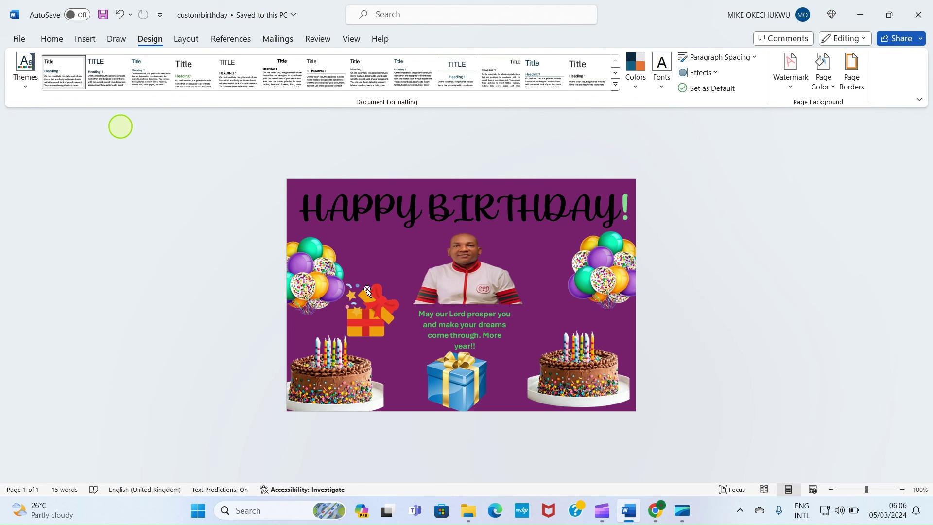
# Step: Export the card as a PDF named custombirthday to the birthday elements folder, optimized for standard publishing
pyautogui.click(19, 38)
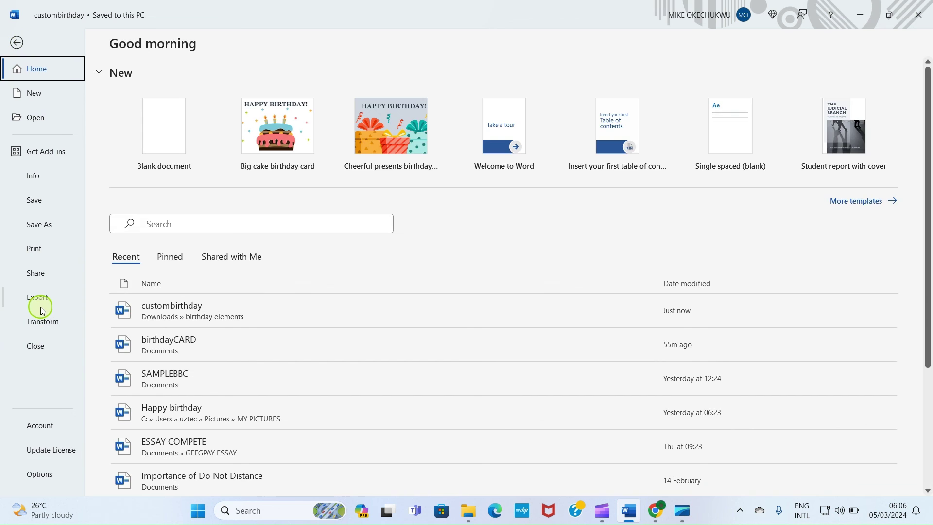
pyautogui.click(37, 298)
pyautogui.click(364, 173)
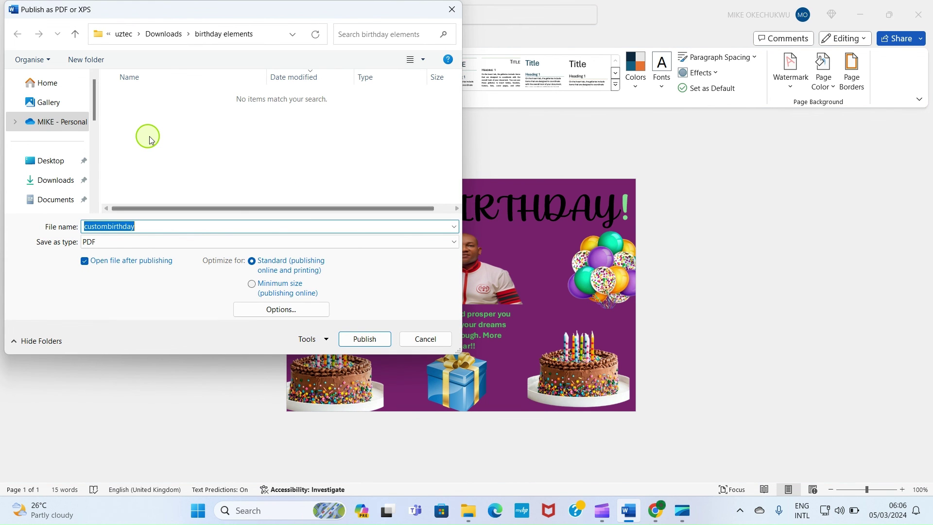
pyautogui.click(162, 227)
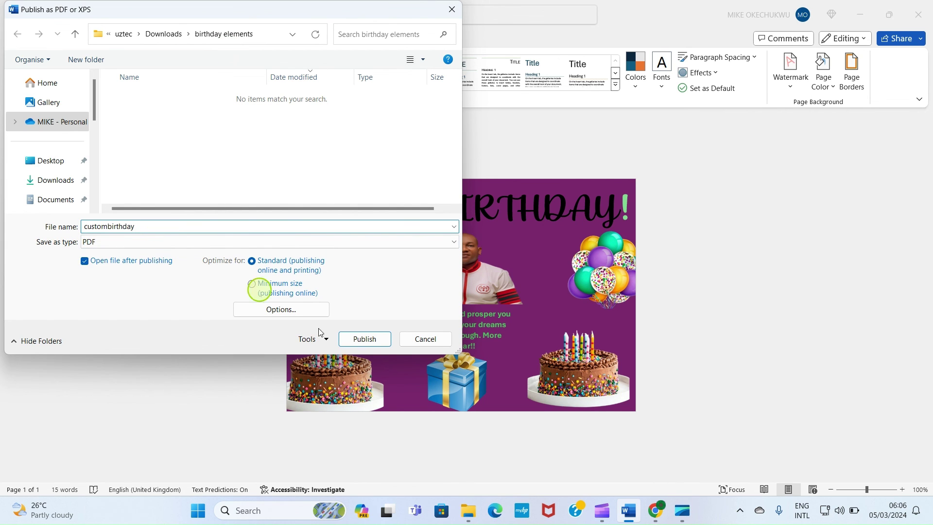
pyautogui.click(373, 340)
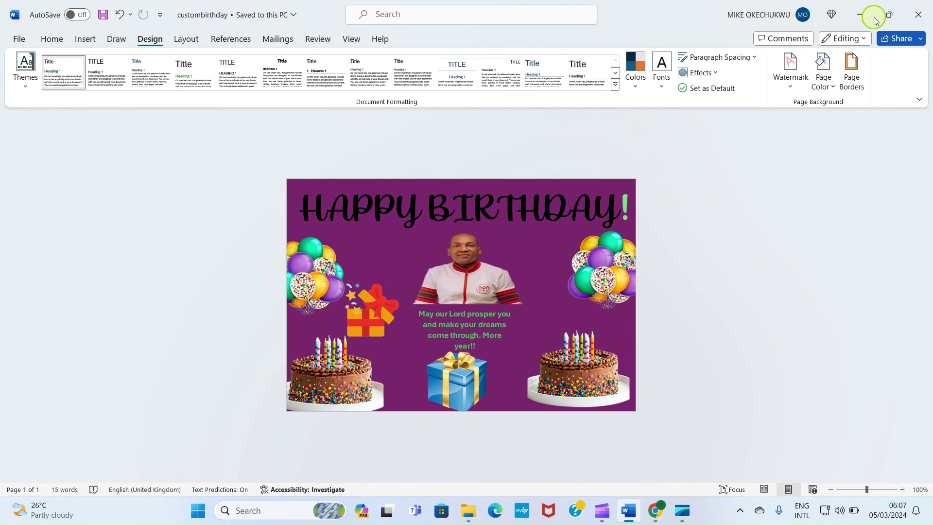
# Step: Switch to Chrome, search for "convert io" in a new tab and open the Convertio File Converter site
pyautogui.click(860, 15)
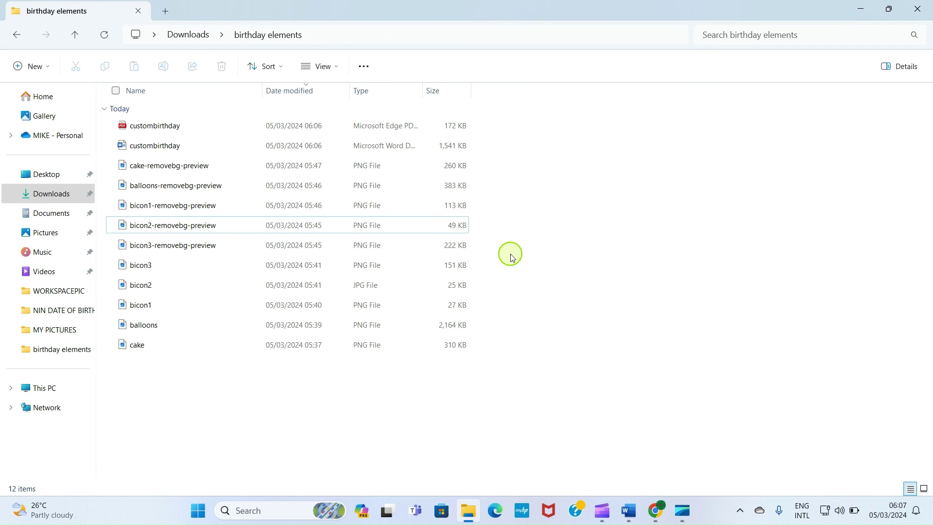
pyautogui.click(923, 10)
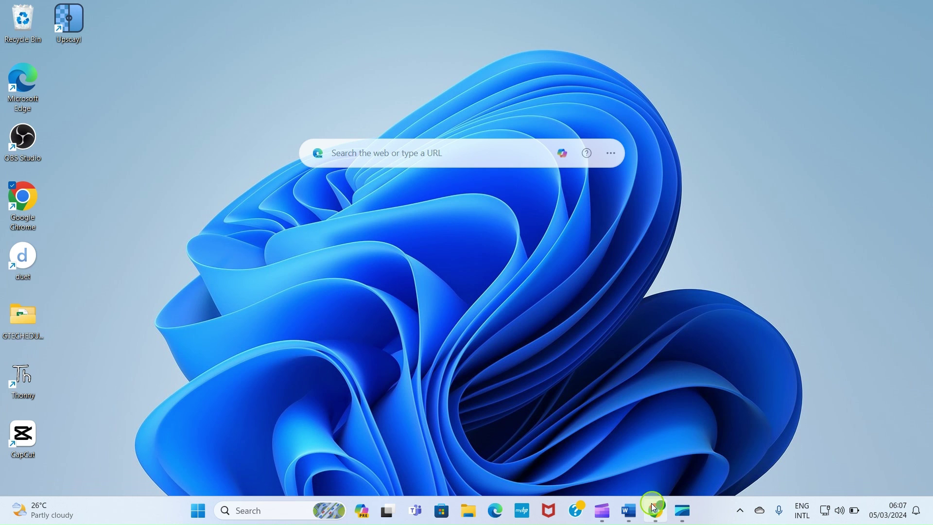
pyautogui.click(655, 508)
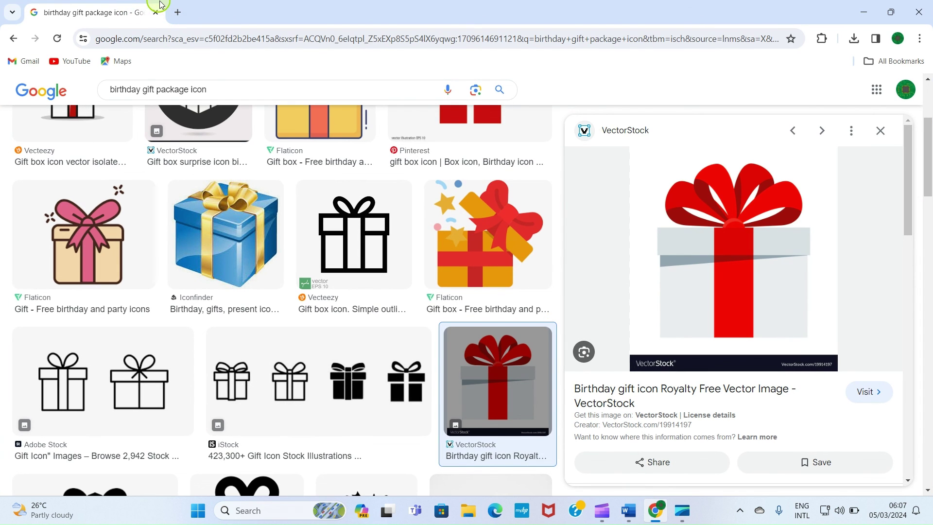
pyautogui.click(177, 12)
pyautogui.click(142, 39)
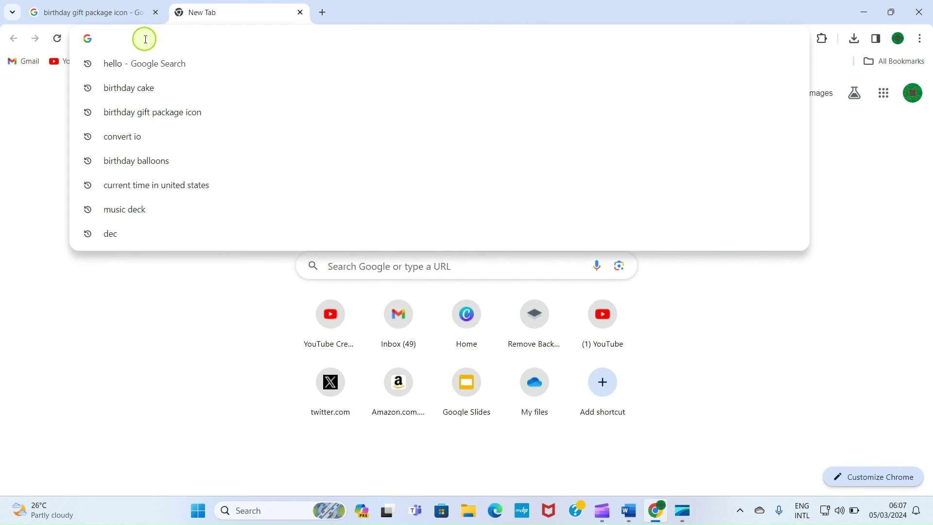
pyautogui.write('convert io')
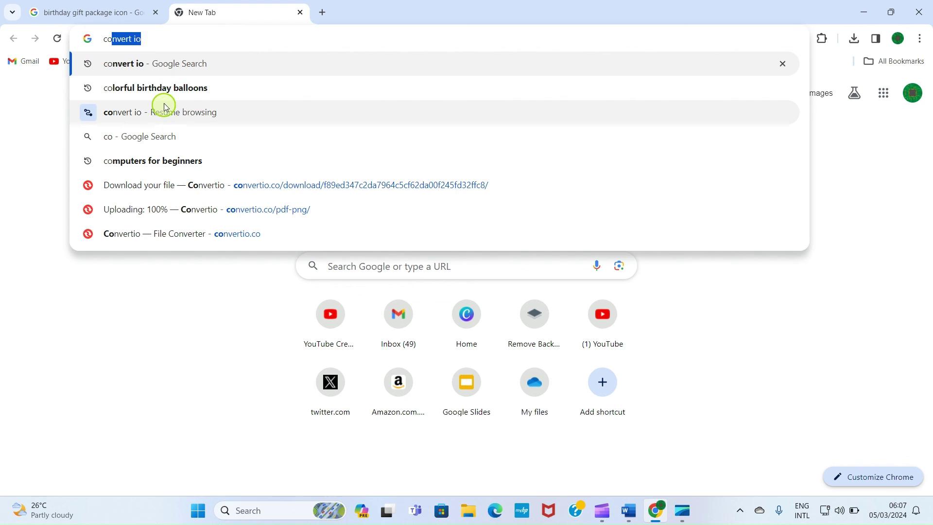
pyautogui.click(172, 67)
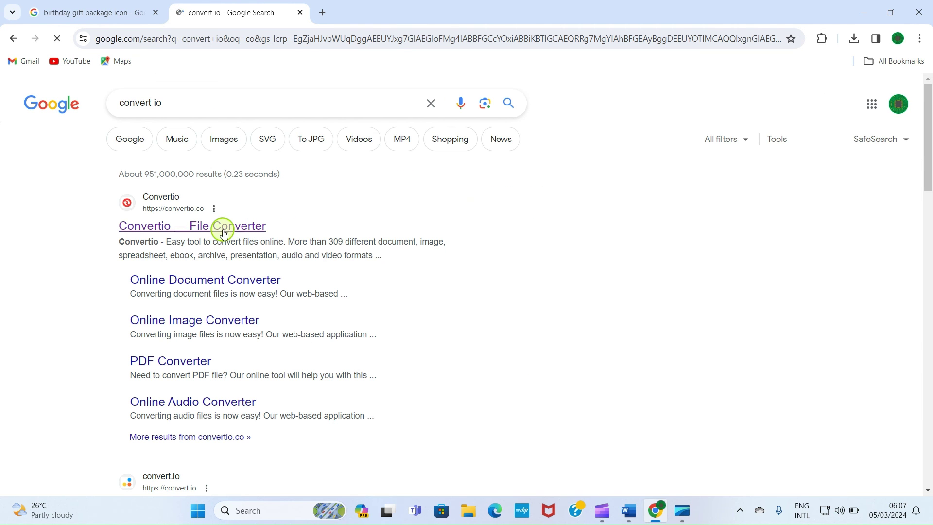
pyautogui.click(225, 226)
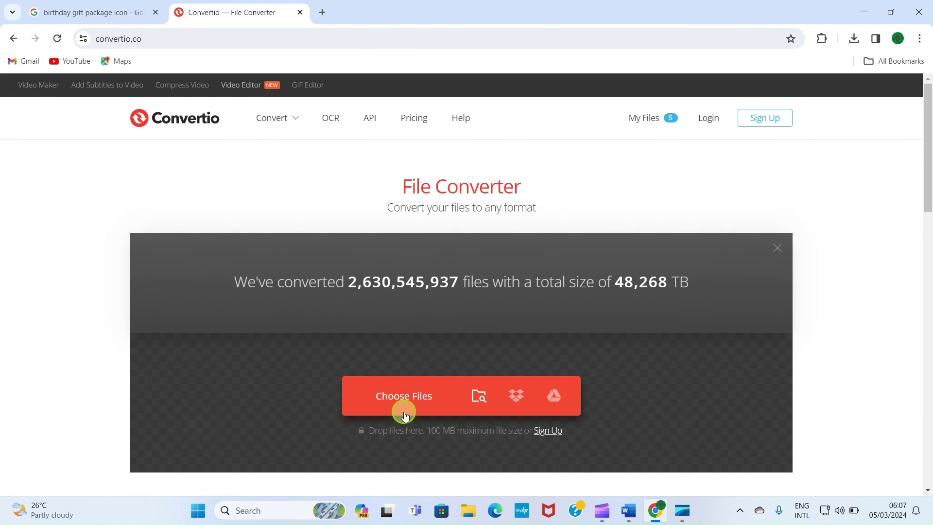
# Step: Load custombirthday.pdf from the birthday elements folder into the Convertio file converter
pyautogui.click(402, 398)
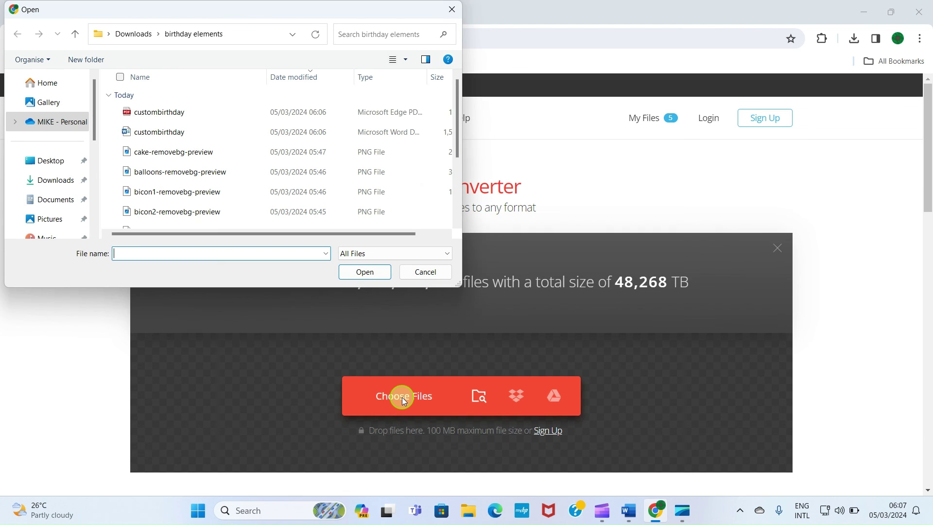
pyautogui.click(131, 111)
pyautogui.click(367, 274)
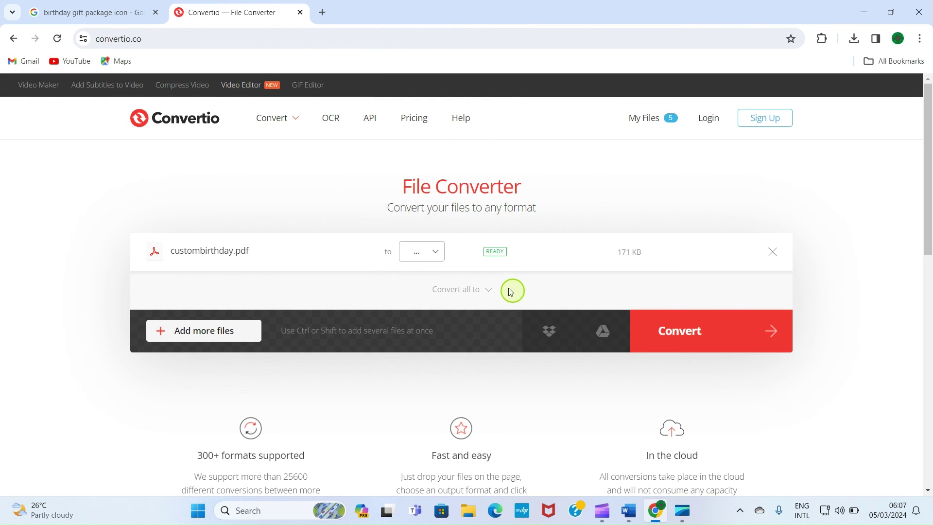
# Step: Convert custombirthday.pdf to the PNG image format and download the converted file
pyautogui.click(435, 251)
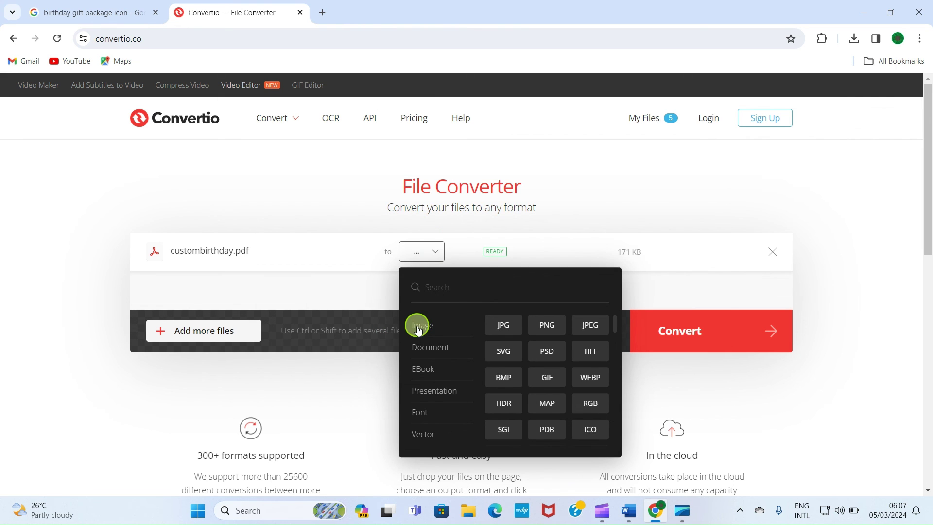
pyautogui.click(558, 329)
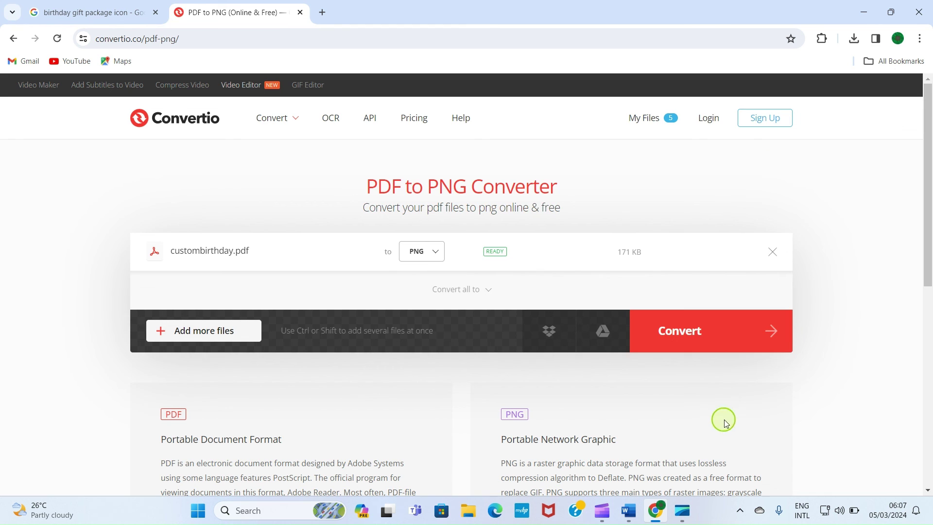
pyautogui.click(692, 346)
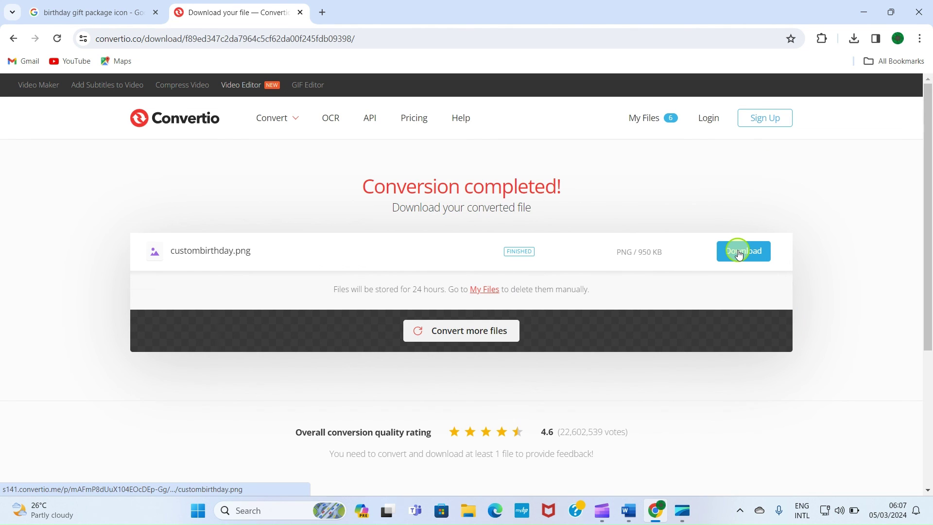
pyautogui.click(735, 252)
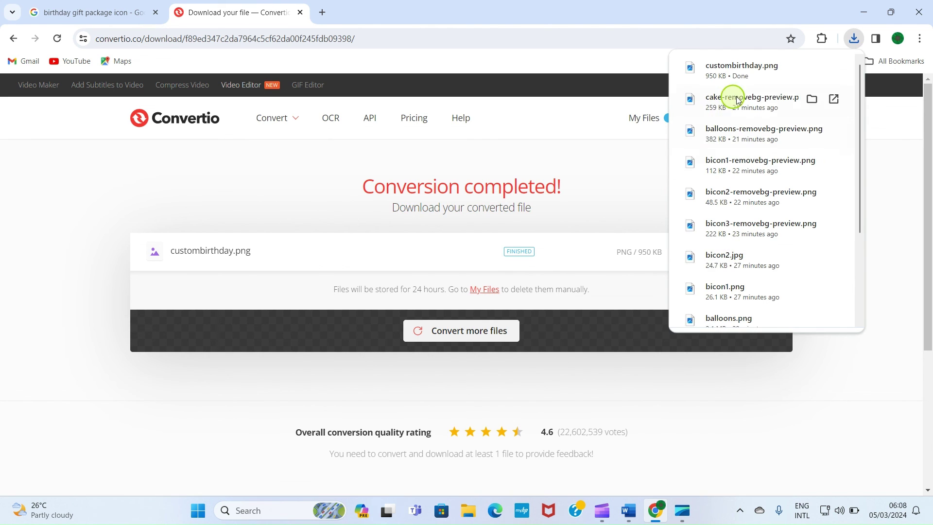